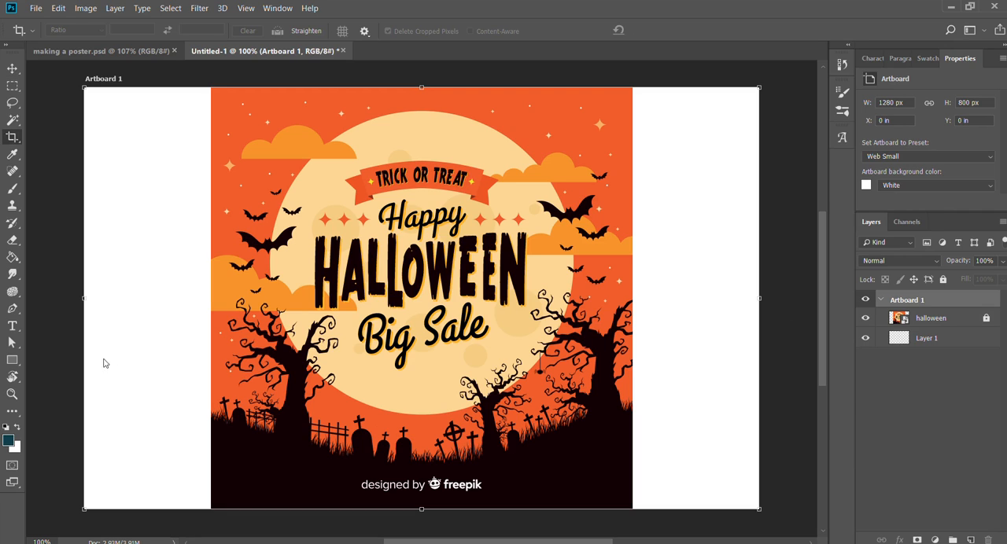
Narrow the artboard to 800 px wide so it matches the Halloween reference image, and deselect it.
{"action": "left_click_drag", "start_coordinate": [82, 298], "coordinate": [211, 297]}
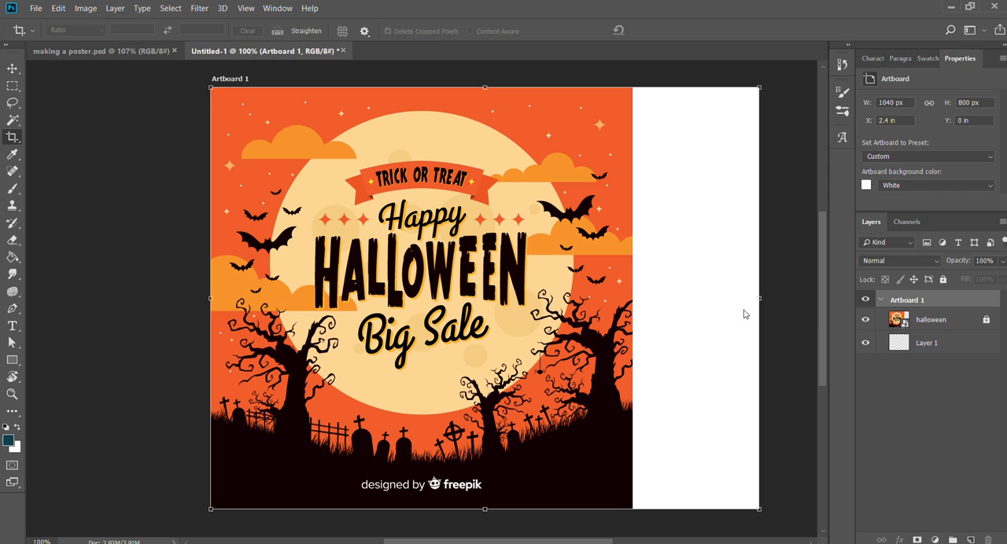
{"action": "left_click_drag", "start_coordinate": [757, 301], "coordinate": [633, 299]}
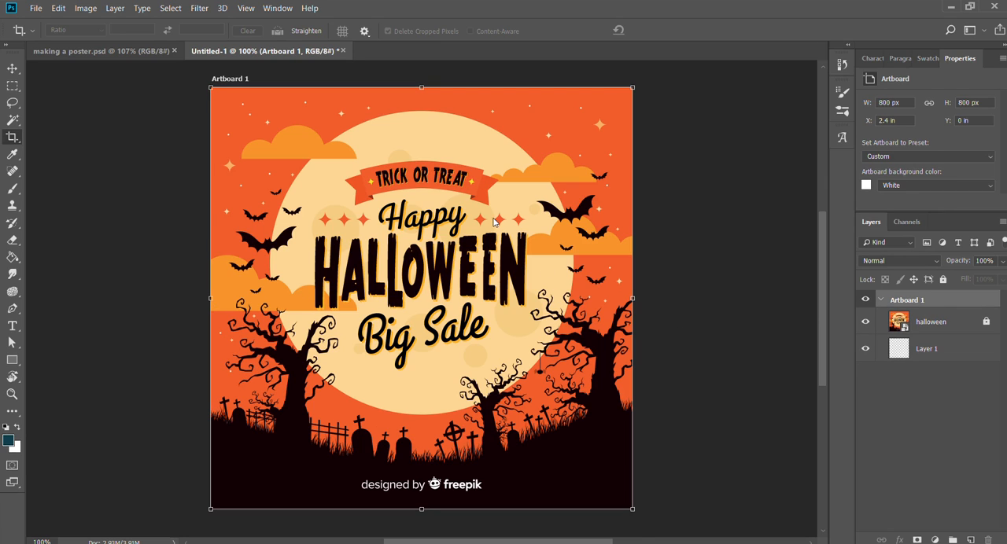
{"action": "key", "text": "v"}
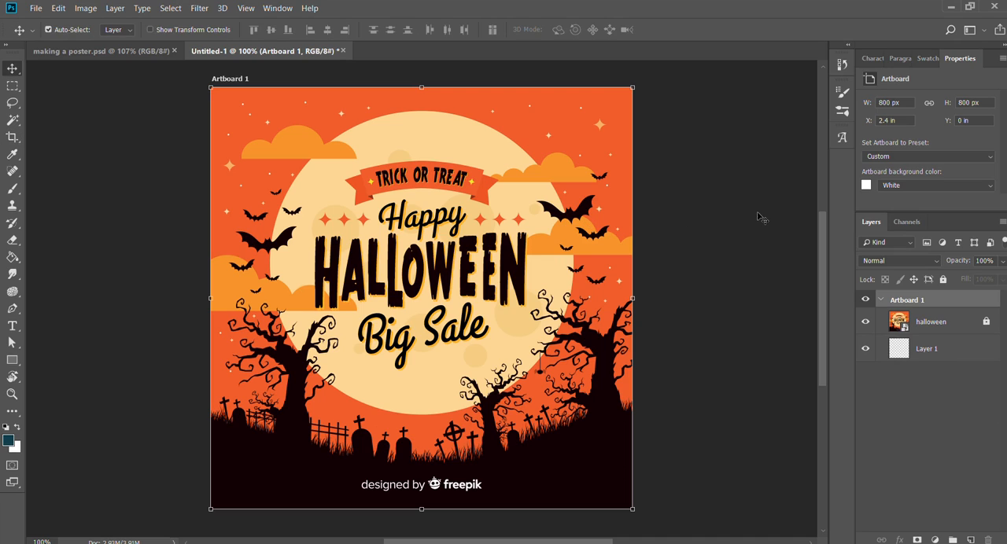
{"action": "left_click", "coordinate": [759, 218]}
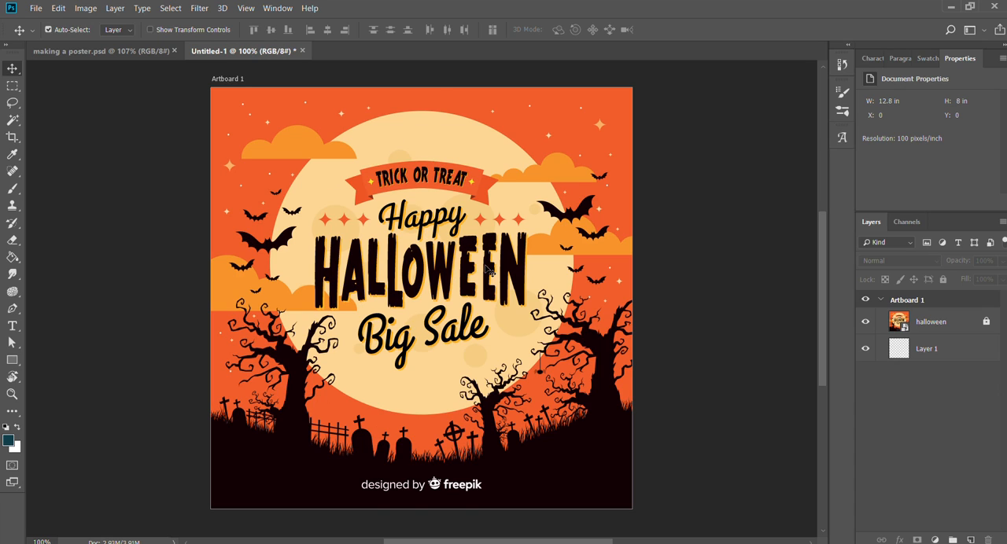
Draw a circle about 560 px across over the moon, filled with the moon's sampled colour and without a stroke.
{"action": "key", "text": "u"}
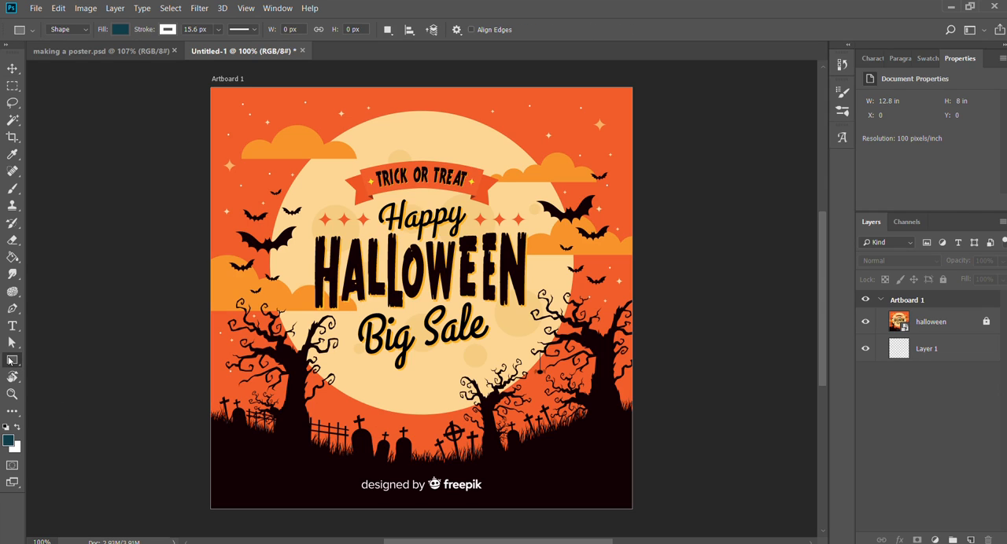
{"action": "key", "text": "shift+u"}
{"action": "key", "text": "i"}
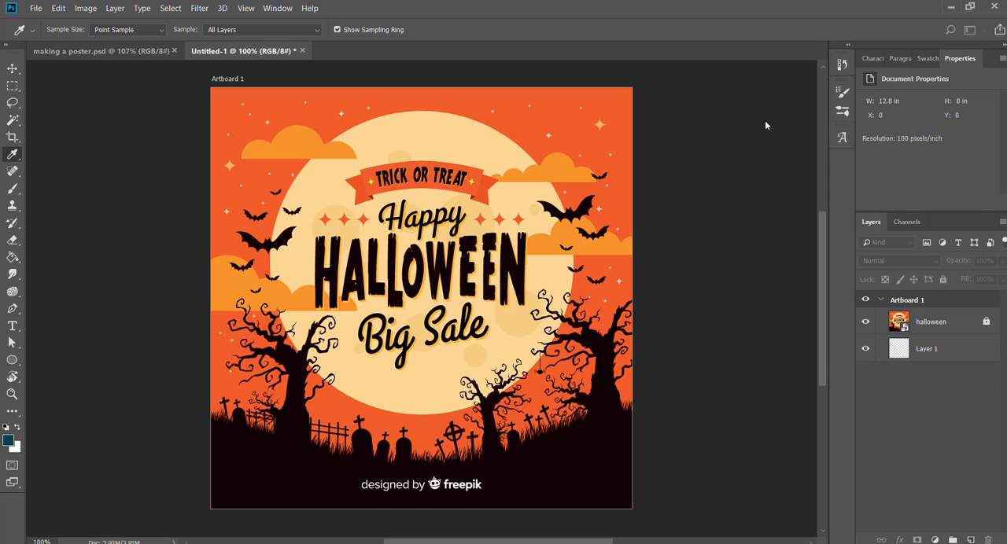
{"action": "key", "text": "u"}
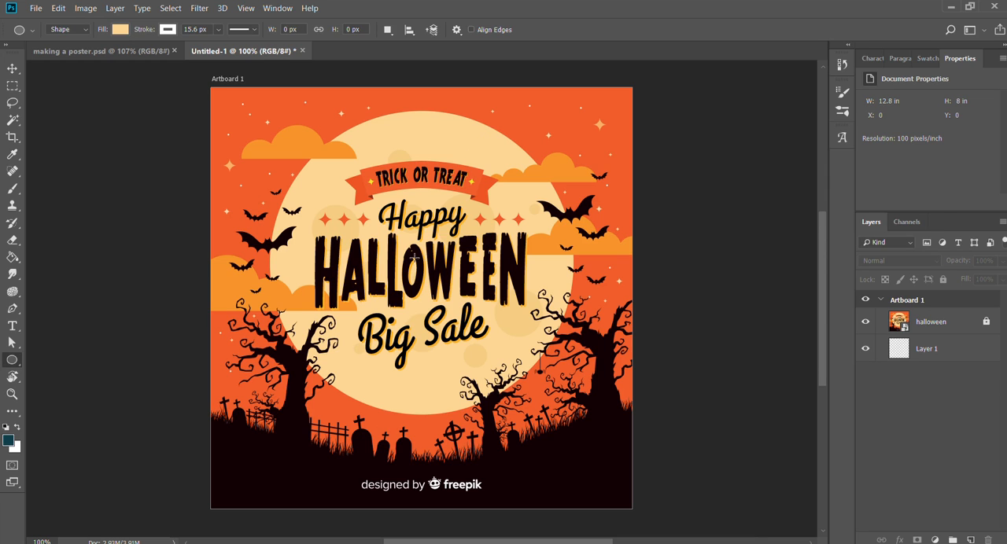
{"action": "mouse_move", "coordinate": [414, 257]}
{"action": "left_mouse_down"}
{"action": "mouse_move", "coordinate": [535, 378]}
{"action": "mouse_move", "coordinate": [588, 413]}
{"action": "mouse_move", "coordinate": [541, 385]}
{"action": "mouse_move", "coordinate": [568, 409]}
{"action": "mouse_move", "coordinate": [537, 346]}
{"action": "mouse_move", "coordinate": [412, 235]}
{"action": "mouse_move", "coordinate": [605, 424]}
{"action": "mouse_move", "coordinate": [557, 401]}
{"action": "left_mouse_up"}
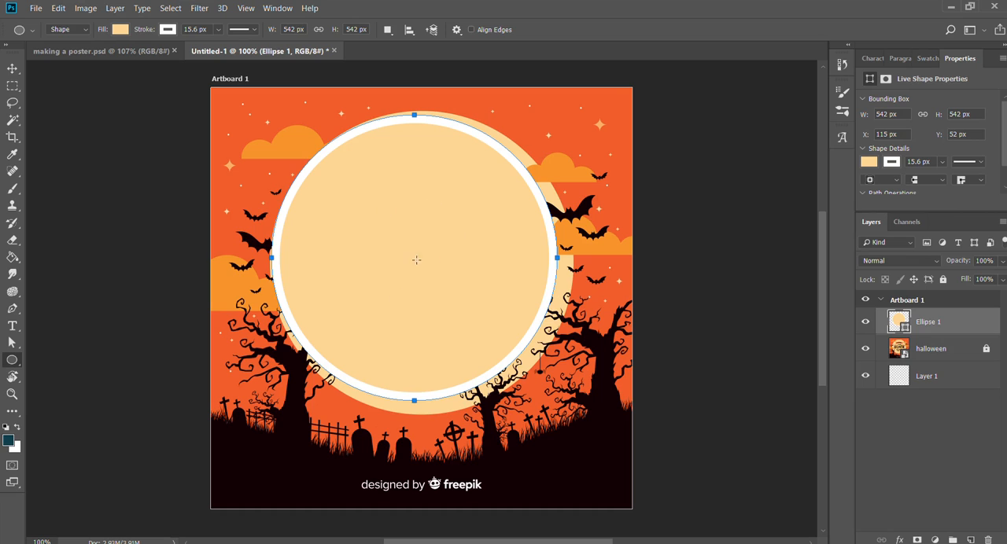
{"action": "key", "text": "ctrl+z"}
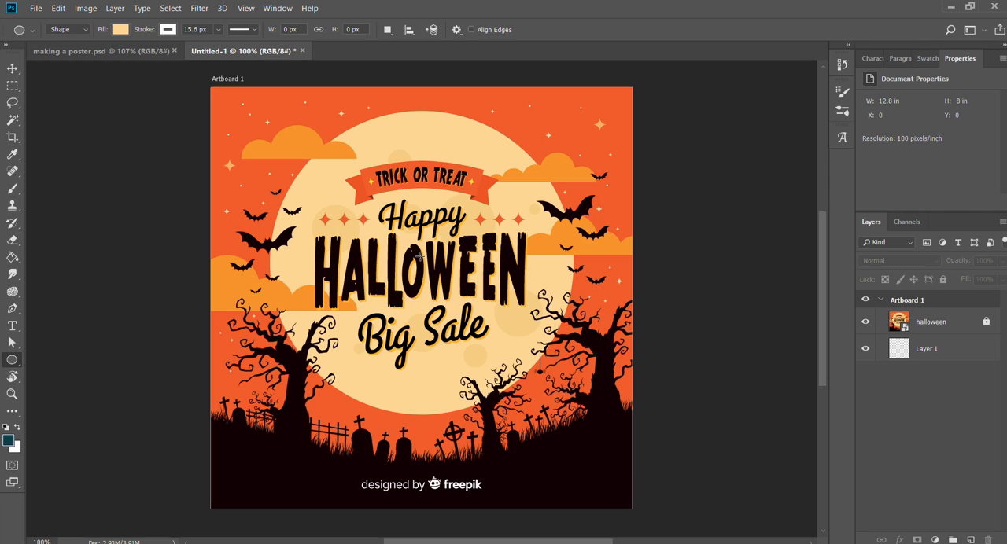
{"action": "left_click_drag", "start_coordinate": [420, 256], "coordinate": [742, 403]}
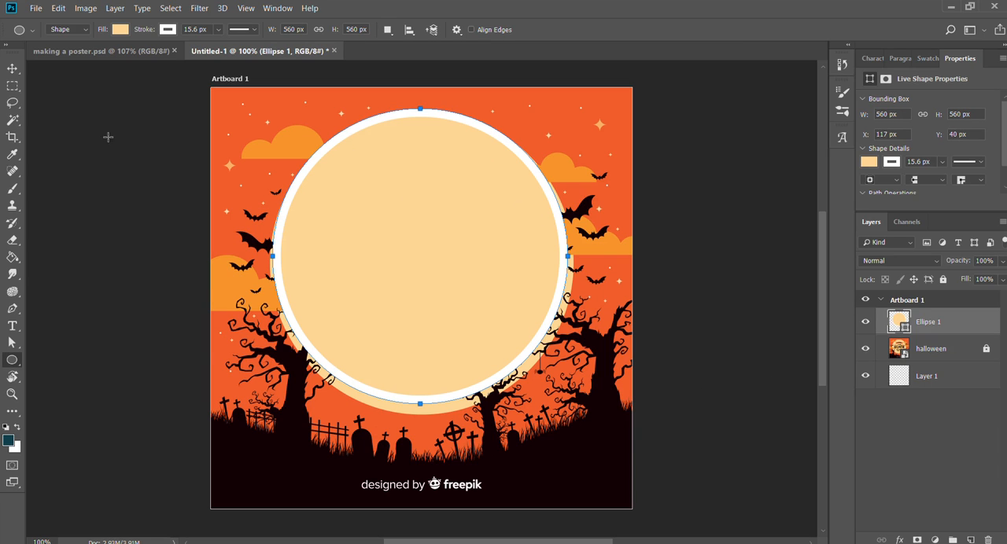
{"action": "left_click", "coordinate": [107, 50]}
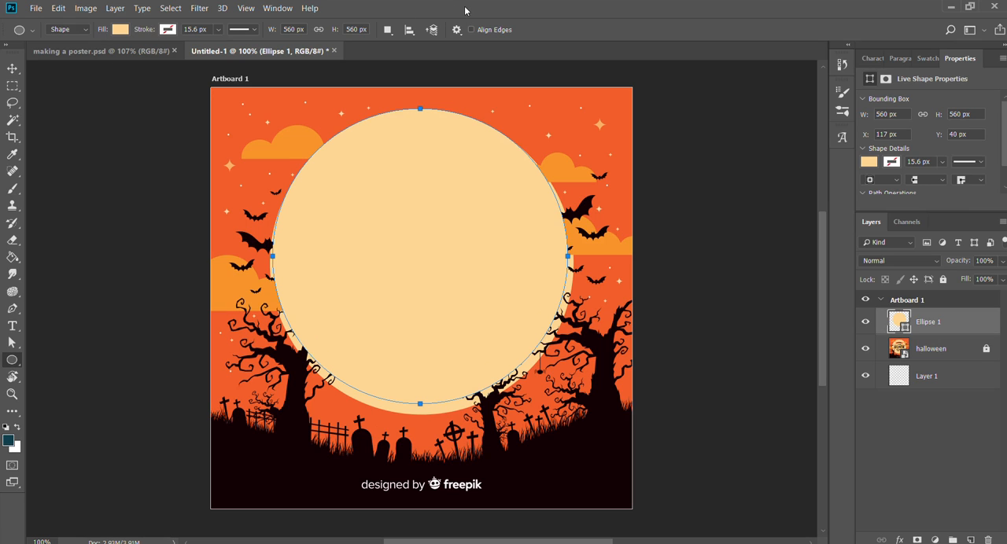
Nudge the circle into alignment with the reference moon and hide its layer.
{"action": "left_click", "coordinate": [12, 68]}
{"action": "mouse_move", "coordinate": [416, 214]}
{"action": "left_mouse_down"}
{"action": "mouse_move", "coordinate": [462, 262]}
{"action": "mouse_move", "coordinate": [433, 263]}
{"action": "mouse_move", "coordinate": [422, 218]}
{"action": "left_mouse_up"}
{"action": "left_click", "coordinate": [865, 322]}
{"action": "left_click", "coordinate": [728, 345]}
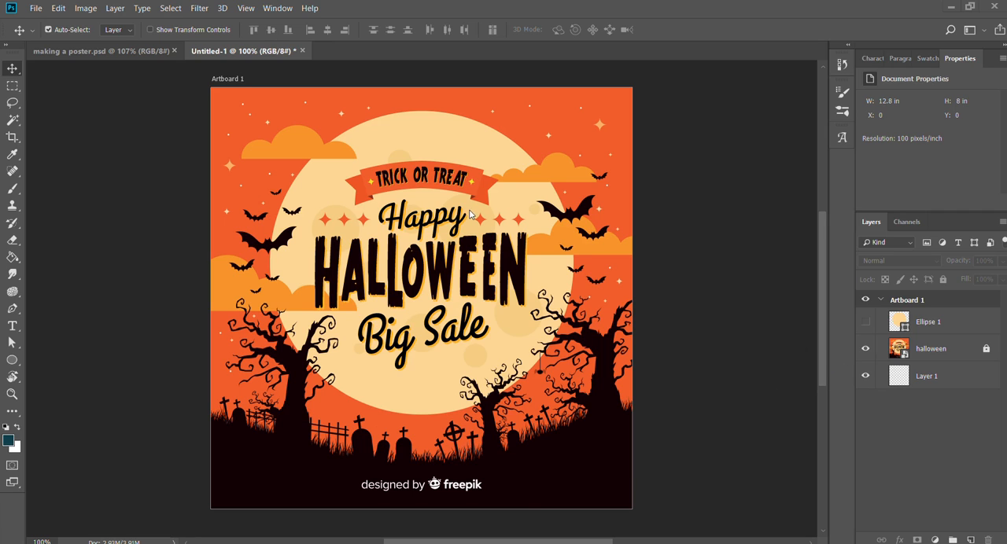
Place the tree_1 and tree_2 images into the poster and accept their default sizes.
{"action": "left_click_drag", "start_coordinate": [466, 206], "coordinate": [252, 119]}
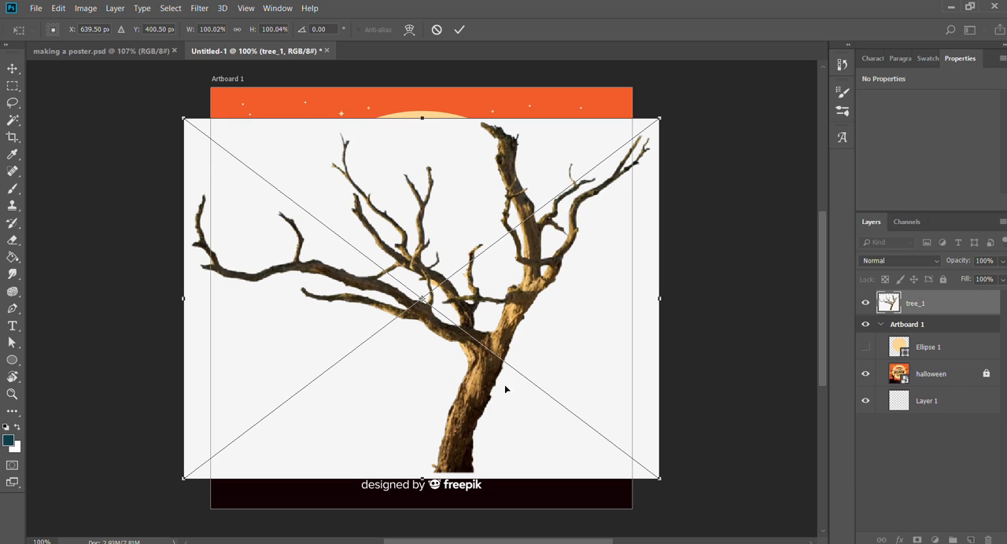
{"action": "key", "text": "Return"}
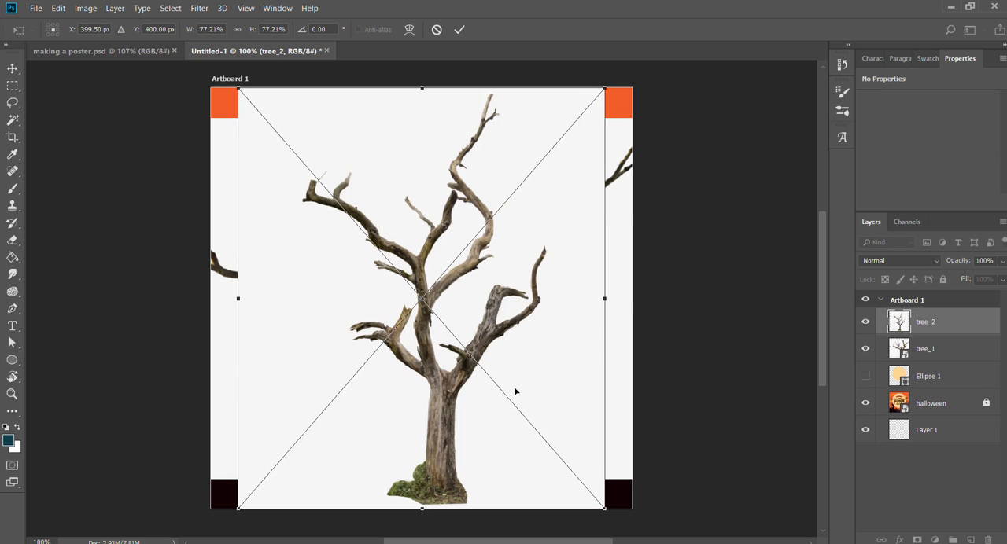
{"action": "key", "text": "Return"}
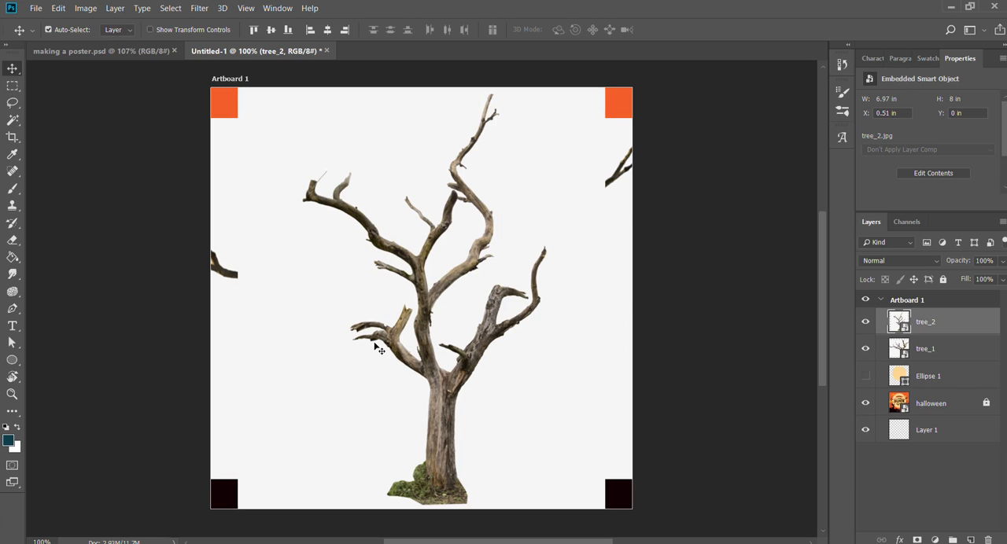
Reposition the two tree images on the poster and hide the tree_1 layer.
{"action": "left_click_drag", "start_coordinate": [407, 343], "coordinate": [235, 280]}
{"action": "left_click_drag", "start_coordinate": [523, 459], "coordinate": [550, 350]}
{"action": "left_click_drag", "start_coordinate": [345, 272], "coordinate": [449, 322]}
{"action": "left_click_drag", "start_coordinate": [558, 220], "coordinate": [528, 319]}
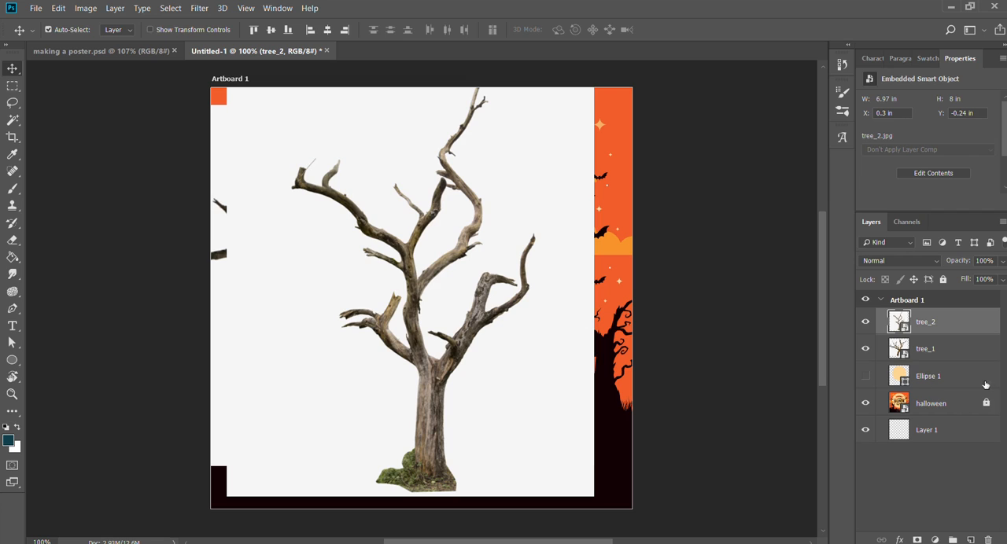
{"action": "left_click", "coordinate": [866, 349]}
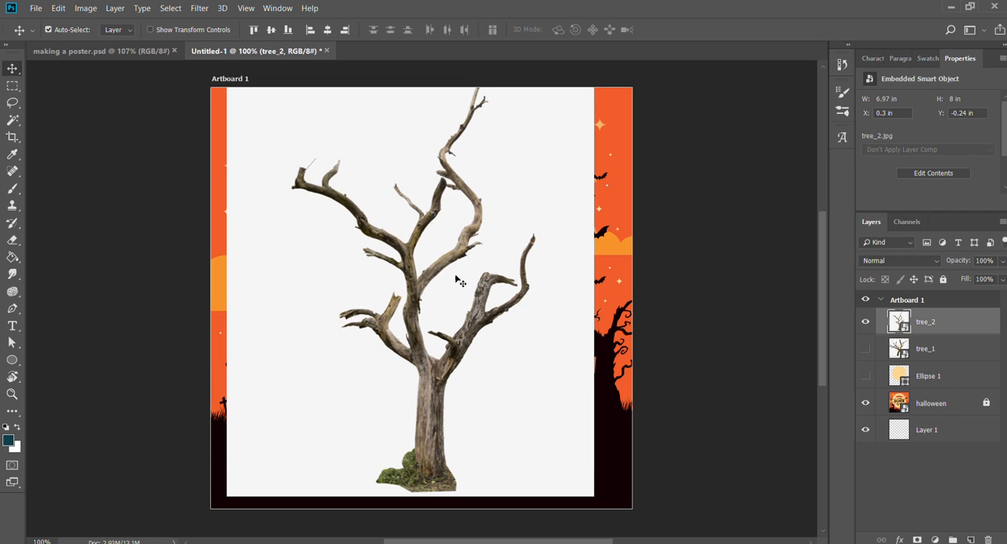
{"action": "left_click_drag", "start_coordinate": [446, 272], "coordinate": [438, 278]}
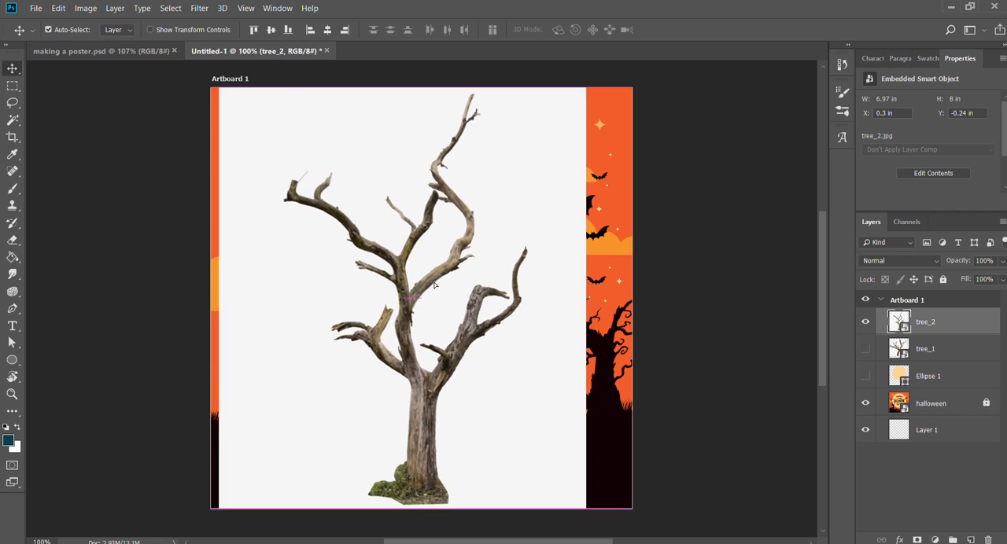
Select the white background around tree_2 with the Magic Wand, rasterize the layer and delete the selected area.
{"action": "key", "text": "w"}
{"action": "left_click", "coordinate": [547, 157]}
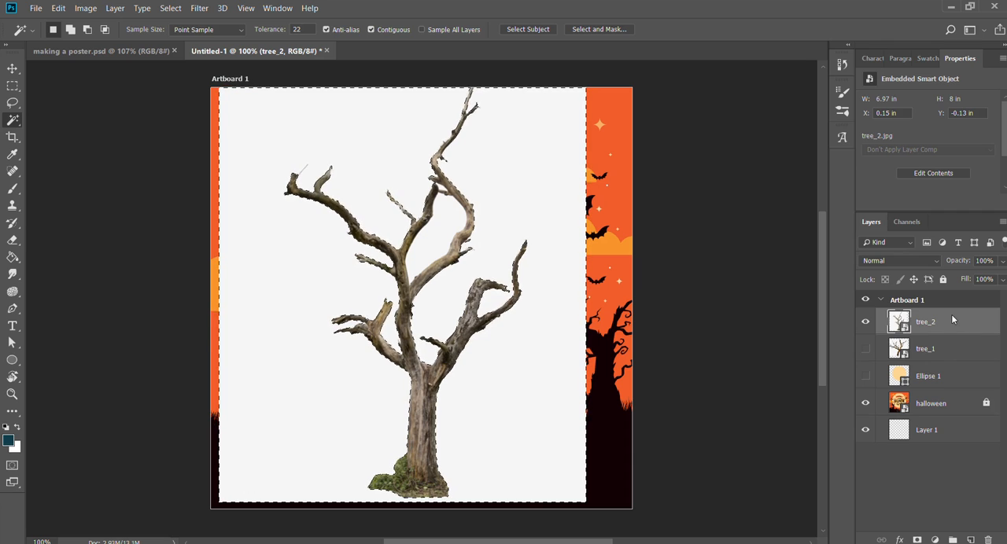
{"action": "left_click", "coordinate": [814, 223]}
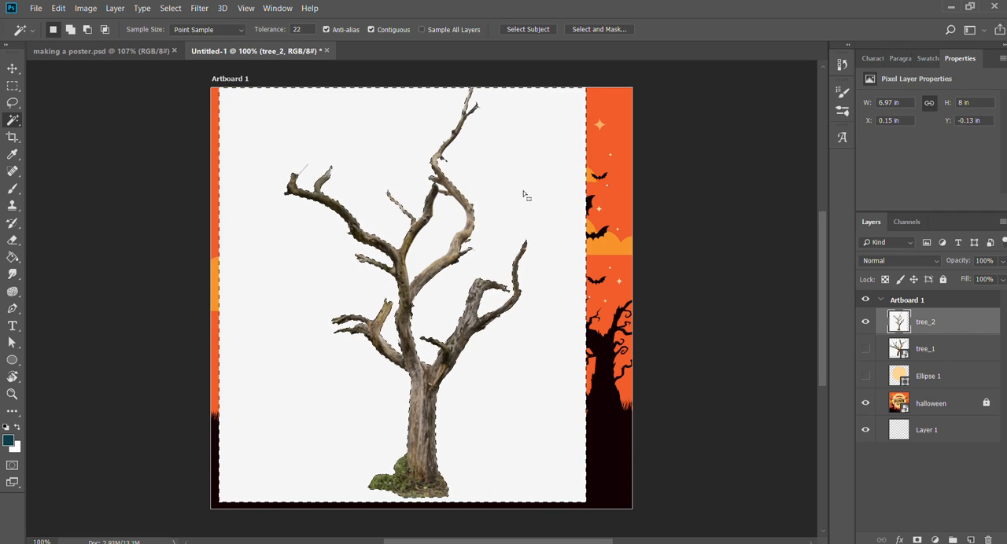
{"action": "key", "text": "Delete"}
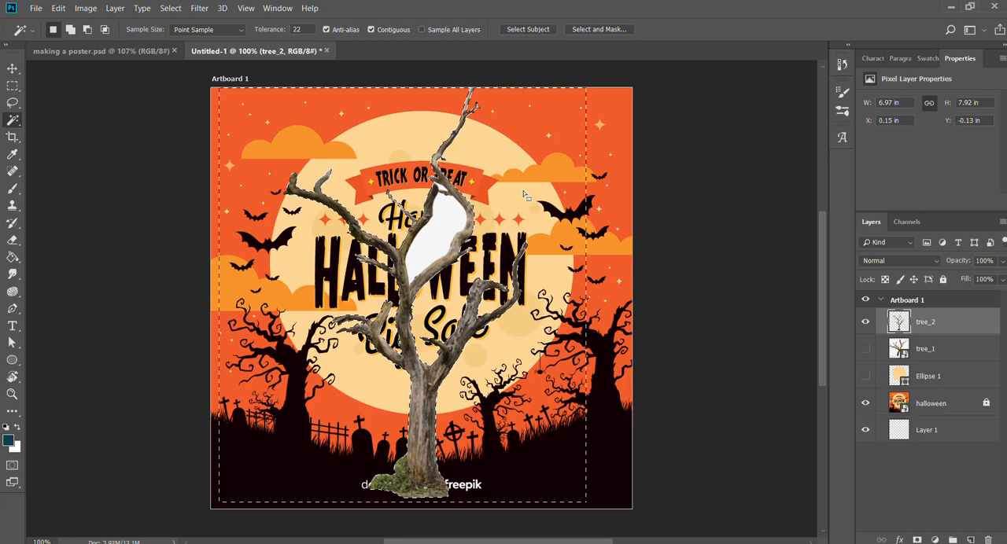
Delete the white areas enclosed between the upper branches of tree_2.
{"action": "key", "text": "ctrl+space"}
{"action": "left_click_drag", "start_coordinate": [426, 236], "coordinate": [477, 225]}
{"action": "left_click", "coordinate": [476, 149]}
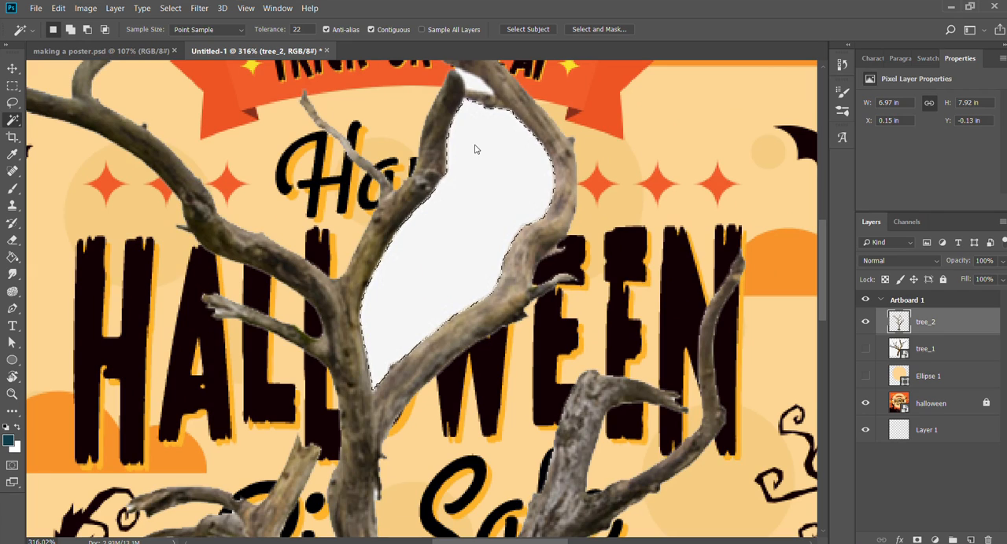
{"action": "key", "text": "shift"}
{"action": "left_click", "coordinate": [477, 87], "text": "shift"}
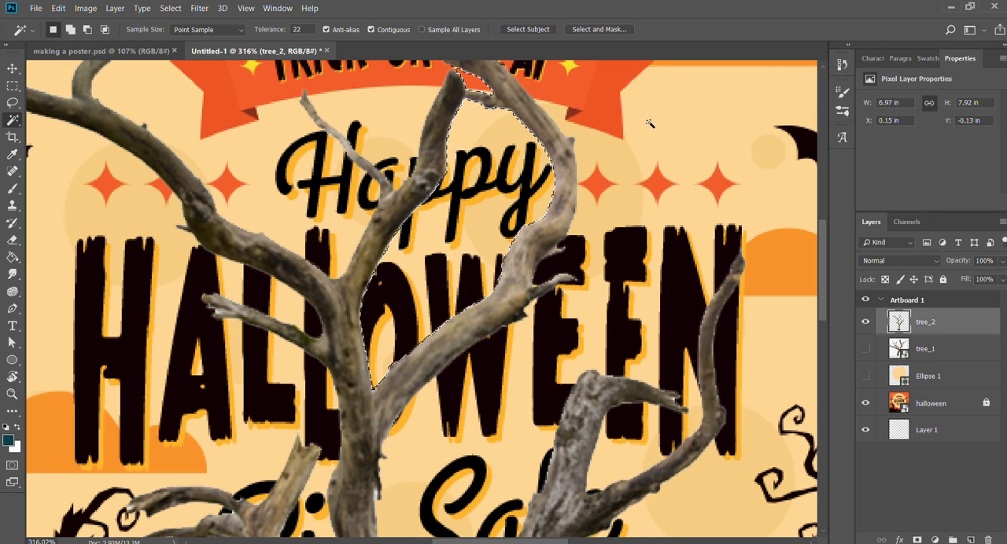
Examine the branches of tree_2 up close for leftover white background, and return to the full poster view.
{"action": "key", "text": "z"}
{"action": "mouse_move", "coordinate": [519, 343]}
{"action": "left_mouse_down"}
{"action": "mouse_move", "coordinate": [476, 340]}
{"action": "mouse_move", "coordinate": [568, 331]}
{"action": "mouse_move", "coordinate": [516, 328]}
{"action": "left_mouse_up"}
{"action": "left_click_drag", "start_coordinate": [335, 316], "coordinate": [449, 411]}
{"action": "left_click_drag", "start_coordinate": [279, 181], "coordinate": [515, 382]}
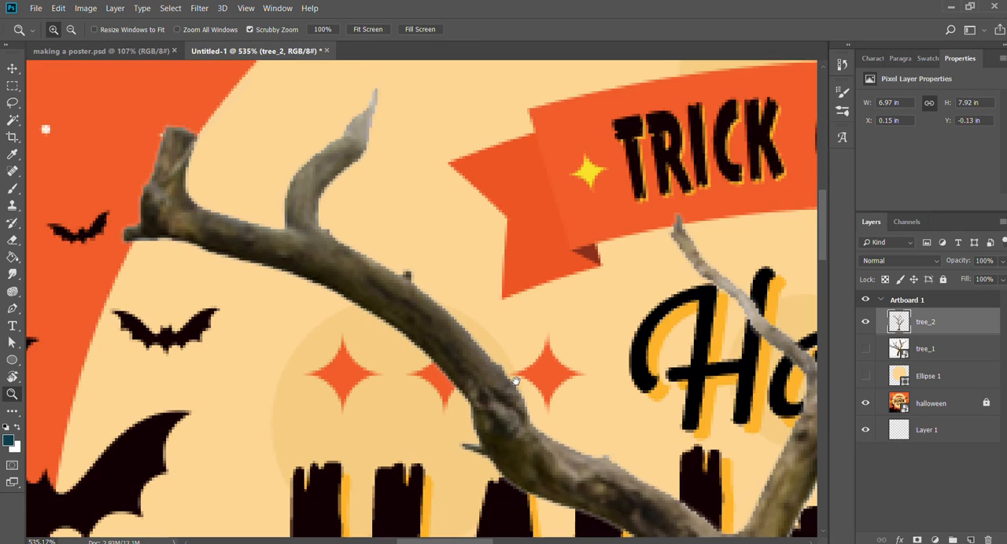
{"action": "left_click_drag", "start_coordinate": [193, 160], "coordinate": [205, 161]}
{"action": "left_click_drag", "start_coordinate": [471, 310], "coordinate": [98, 409]}
{"action": "left_click_drag", "start_coordinate": [743, 257], "coordinate": [387, 385]}
{"action": "left_click_drag", "start_coordinate": [611, 224], "coordinate": [516, 393]}
{"action": "left_click_drag", "start_coordinate": [531, 285], "coordinate": [456, 286]}
{"action": "left_click_drag", "start_coordinate": [578, 386], "coordinate": [531, 196]}
{"action": "left_click_drag", "start_coordinate": [522, 280], "coordinate": [483, 227]}
{"action": "key", "text": "ctrl+0"}
Move tree_2 down the poster until the white strip above its highest branch lies inside the artboard.
{"action": "key", "text": "v"}
{"action": "left_click_drag", "start_coordinate": [428, 383], "coordinate": [429, 413]}
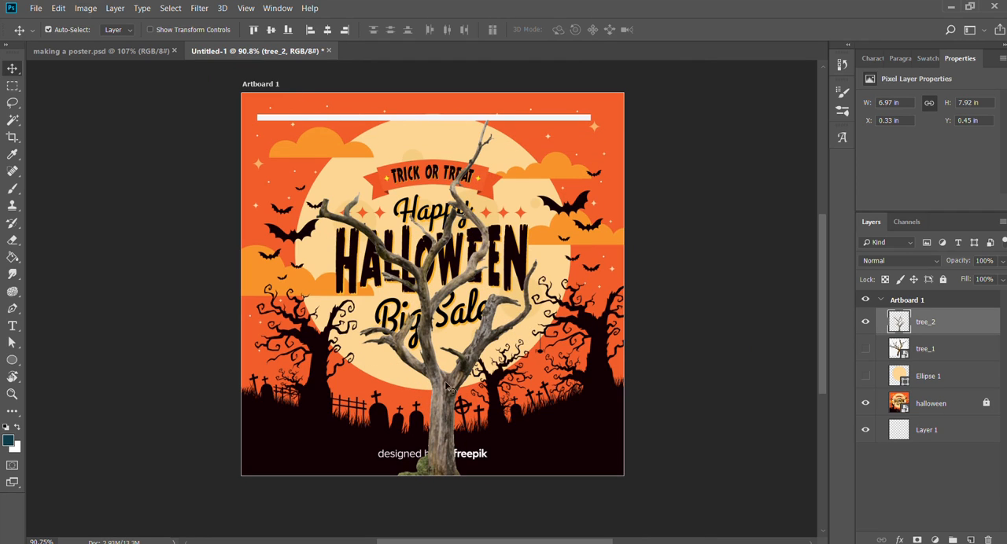
{"action": "left_click_drag", "start_coordinate": [437, 421], "coordinate": [428, 393]}
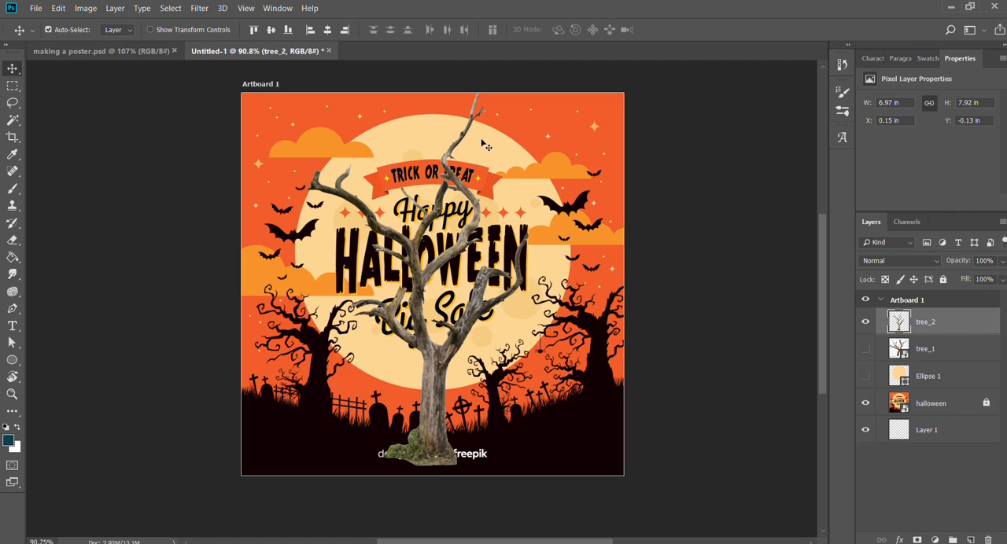
{"action": "left_click_drag", "start_coordinate": [423, 351], "coordinate": [423, 377]}
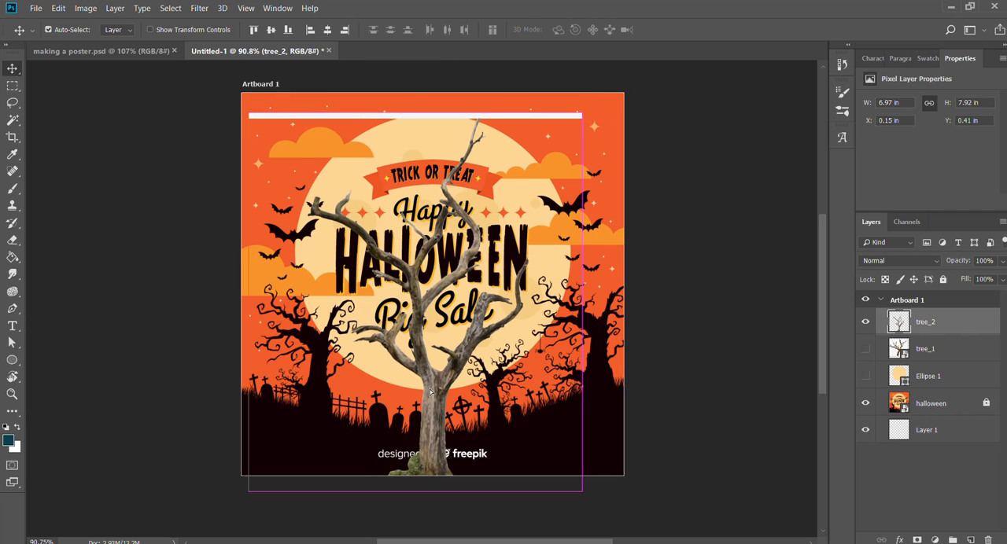
{"action": "key", "text": "ctrl+z"}
{"action": "left_click_drag", "start_coordinate": [411, 258], "coordinate": [411, 313]}
Delete the leftover white strip above tree_2 and clear the selection.
{"action": "key", "text": "z"}
{"action": "left_click_drag", "start_coordinate": [460, 149], "coordinate": [465, 149]}
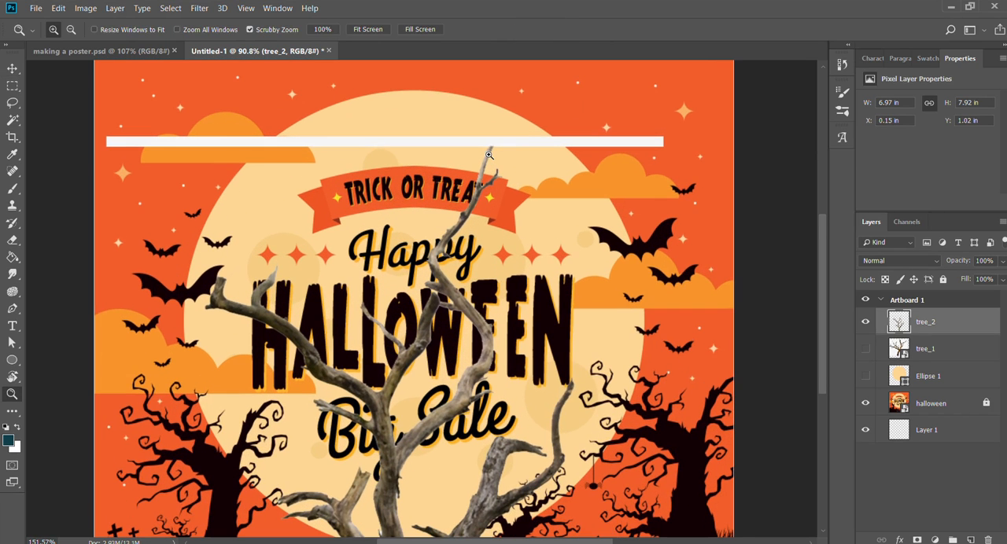
{"action": "key", "text": "w"}
{"action": "left_click", "coordinate": [450, 143]}
{"action": "key", "text": "Delete"}
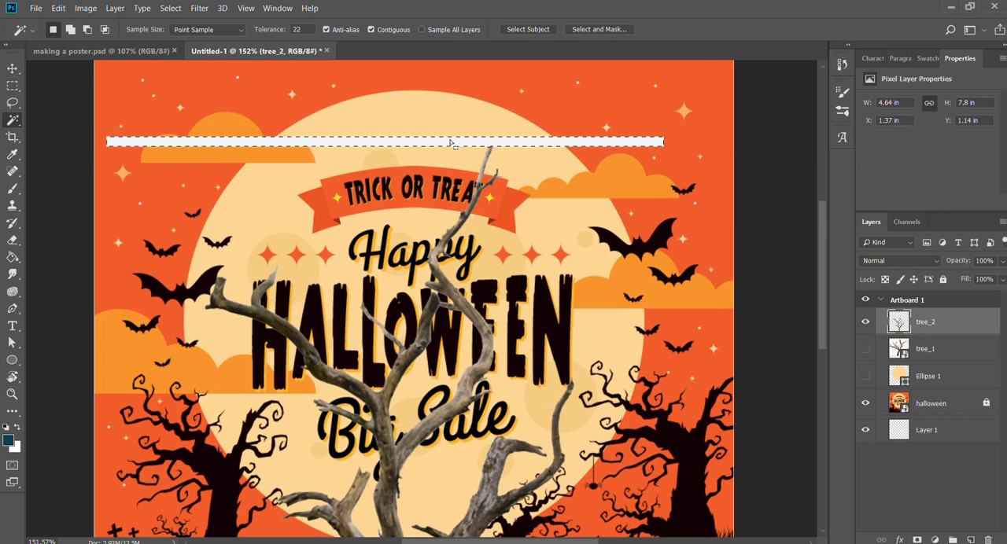
{"action": "key", "text": "ctrl+d"}
Move tree_2 back up the poster so its whole base sits inside the artboard.
{"action": "scroll", "coordinate": [386, 369], "scroll_direction": "down", "scroll_amount": 3}
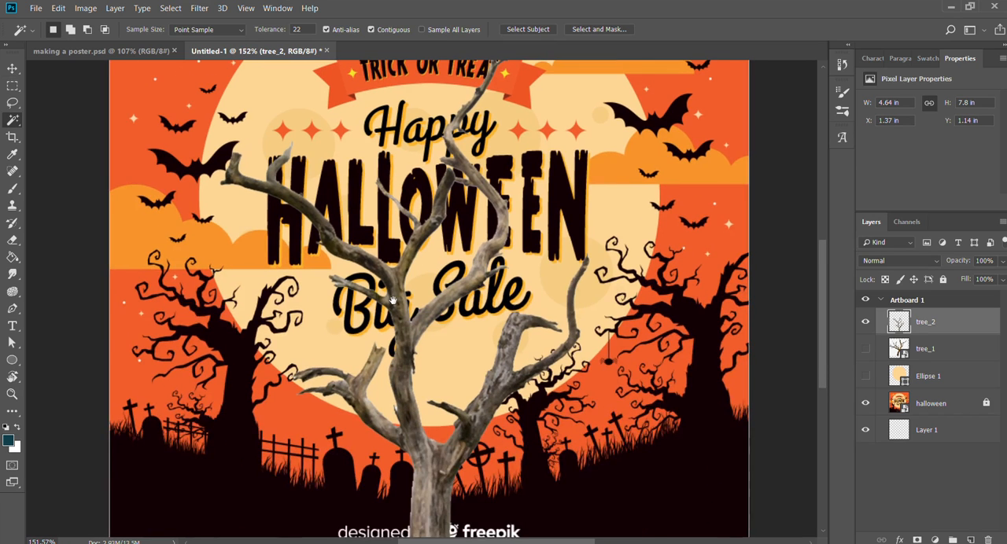
{"action": "scroll", "coordinate": [373, 382], "scroll_direction": "up", "scroll_amount": 2}
{"action": "key", "text": "v"}
{"action": "left_click_drag", "start_coordinate": [374, 383], "coordinate": [382, 280]}
{"action": "key", "text": "z"}
{"action": "key", "text": "ctrl+t"}
{"action": "left_click_drag", "start_coordinate": [516, 442], "coordinate": [494, 406]}
{"action": "left_click_drag", "start_coordinate": [405, 323], "coordinate": [400, 372]}
{"action": "key", "text": "ctrl+z"}
{"action": "key", "text": "Escape"}
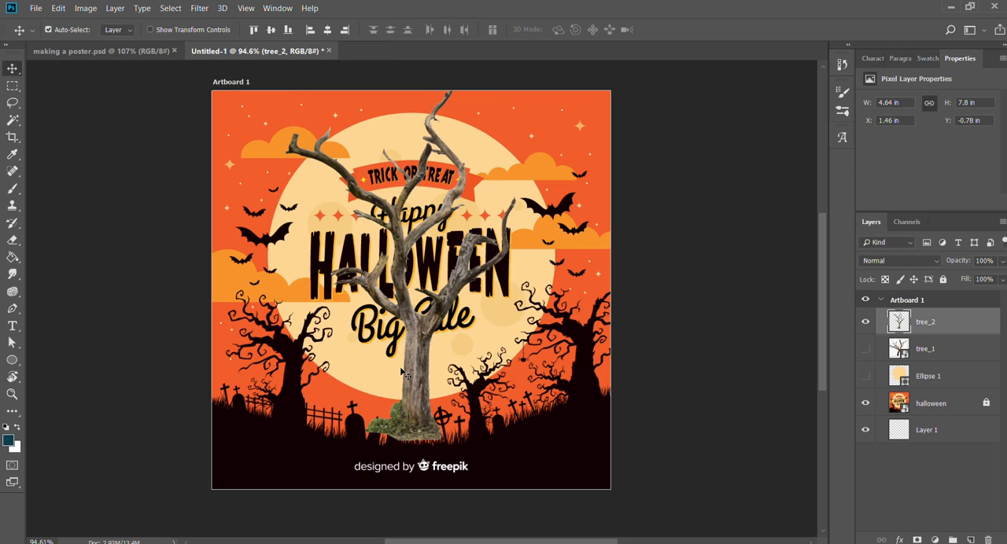
Scale tree_2 down to about 76.5% and place it beside the reference tree on the poster's left side.
{"action": "key", "text": "ctrl+t"}
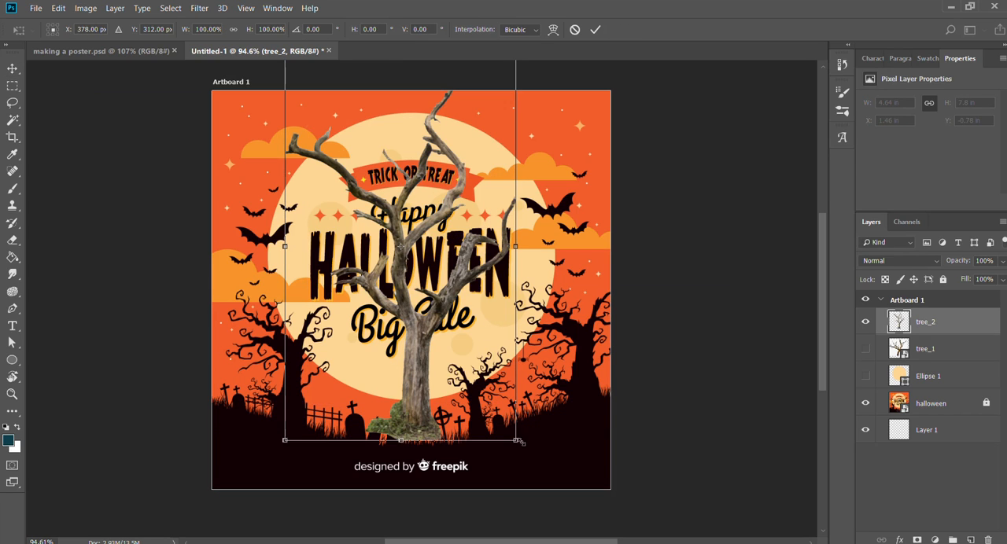
{"action": "left_click_drag", "start_coordinate": [517, 441], "coordinate": [472, 367]}
{"action": "left_click_drag", "start_coordinate": [407, 305], "coordinate": [329, 391]}
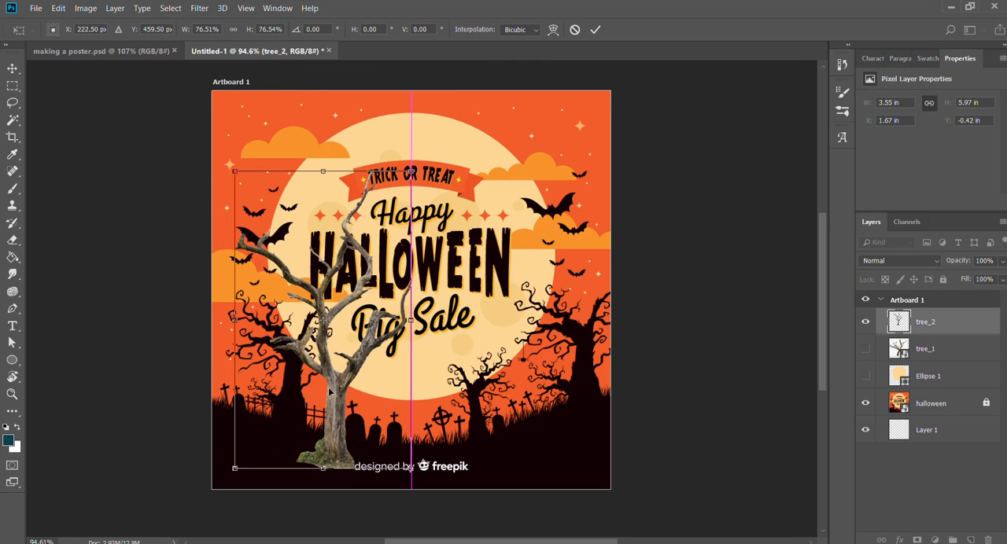
{"action": "key", "text": "Return"}
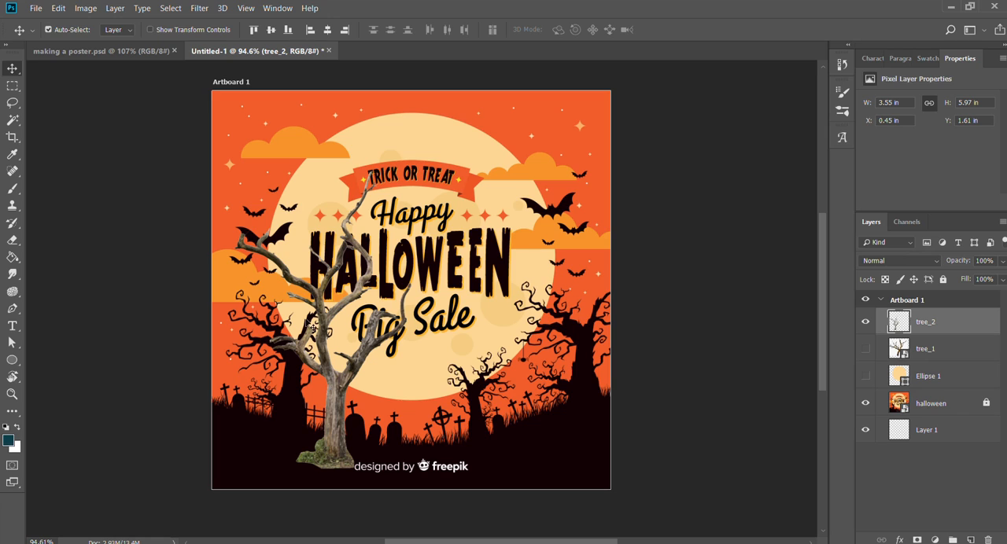
Load tree_2's outline as a selection, modify it to trim the thin fringe off the tree's edges, and clear the selection.
{"action": "key", "text": "z"}
{"action": "left_click_drag", "start_coordinate": [313, 325], "coordinate": [457, 324]}
{"action": "key", "text": "w"}
{"action": "left_click_drag", "start_coordinate": [532, 335], "coordinate": [540, 313]}
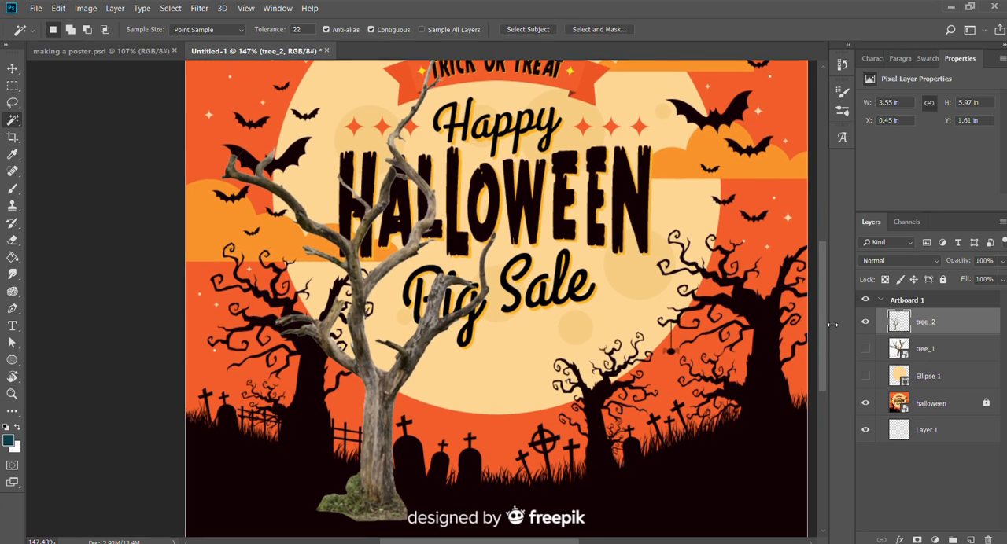
{"action": "left_click", "coordinate": [899, 321], "text": "ctrl"}
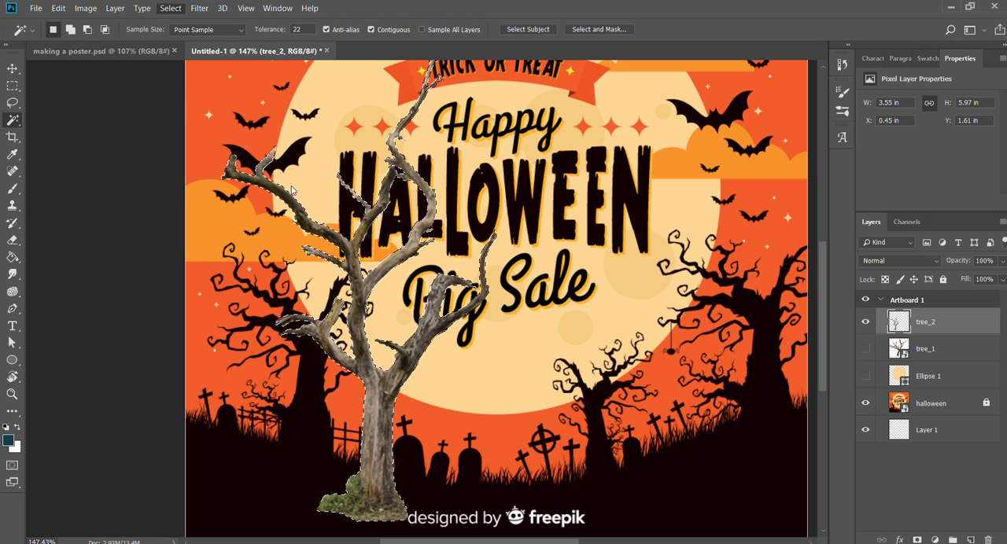
{"action": "left_click", "coordinate": [300, 233]}
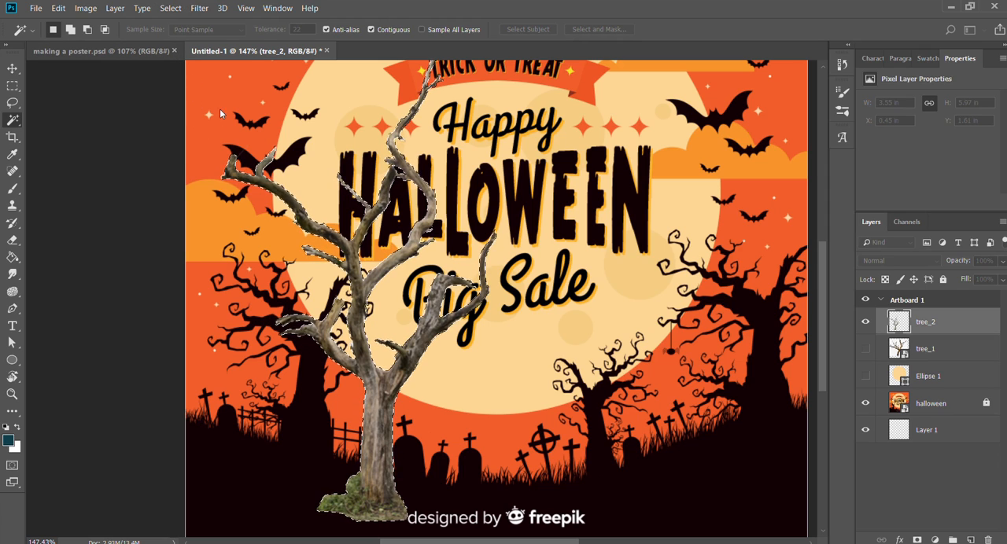
{"action": "left_click", "coordinate": [633, 144]}
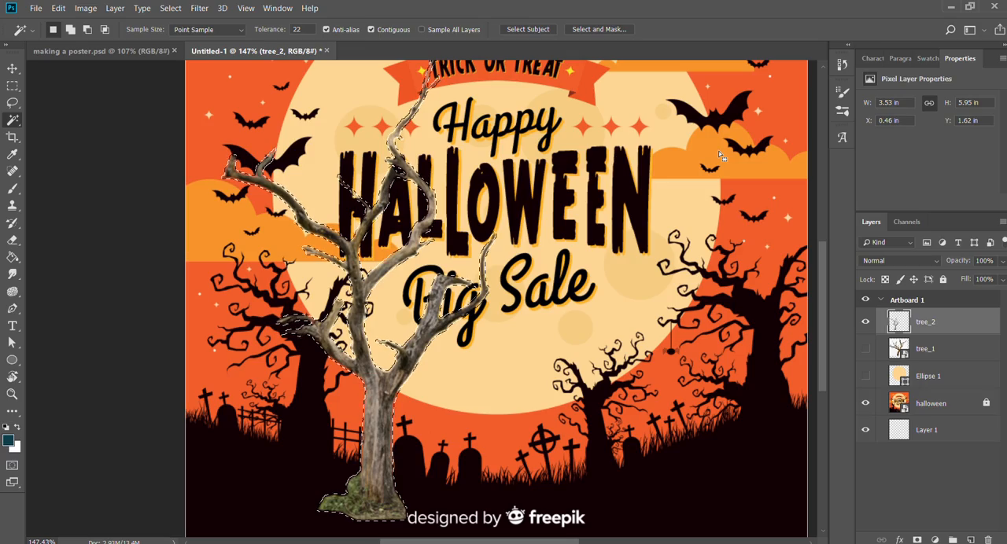
{"action": "key", "text": "ctrl+d"}
{"action": "key", "text": "z"}
{"action": "left_click_drag", "start_coordinate": [450, 292], "coordinate": [552, 288]}
{"action": "left_click_drag", "start_coordinate": [629, 259], "coordinate": [425, 180]}
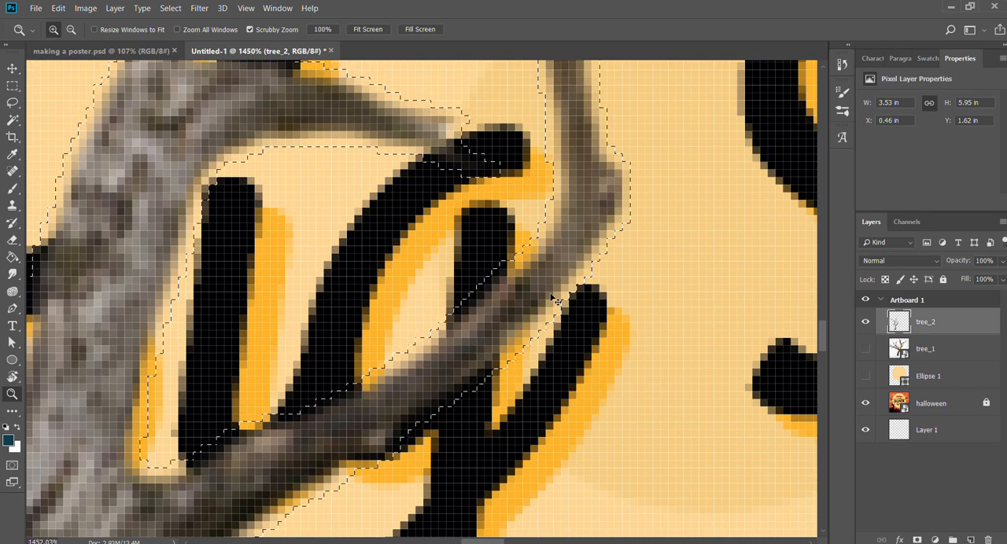
{"action": "key", "text": "ctrl+d"}
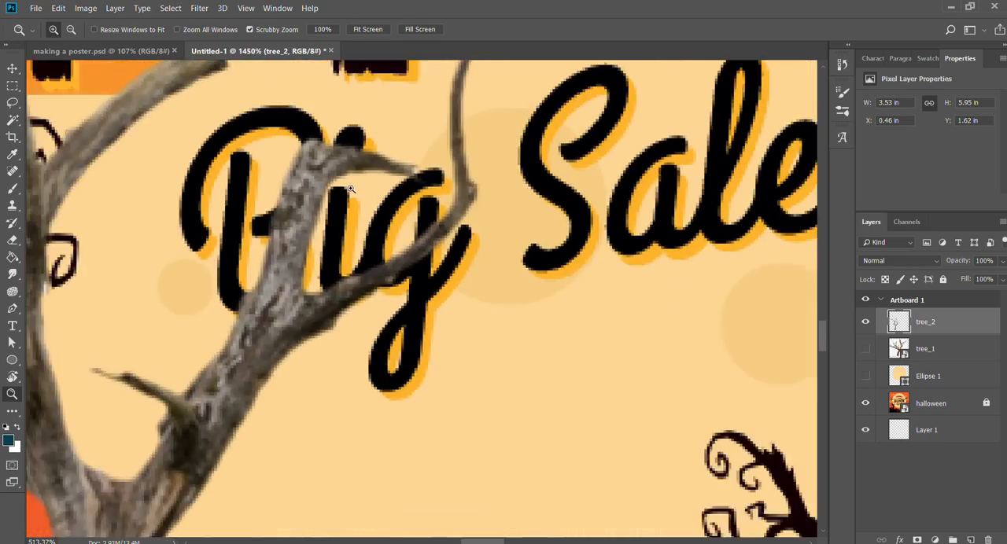
Move tree_2 toward the poster's lower-left edge, to X 0.15 in and Y 1.83 in.
{"action": "left_click_drag", "start_coordinate": [397, 193], "coordinate": [315, 189]}
{"action": "left_click_drag", "start_coordinate": [453, 203], "coordinate": [316, 145]}
{"action": "key", "text": "v"}
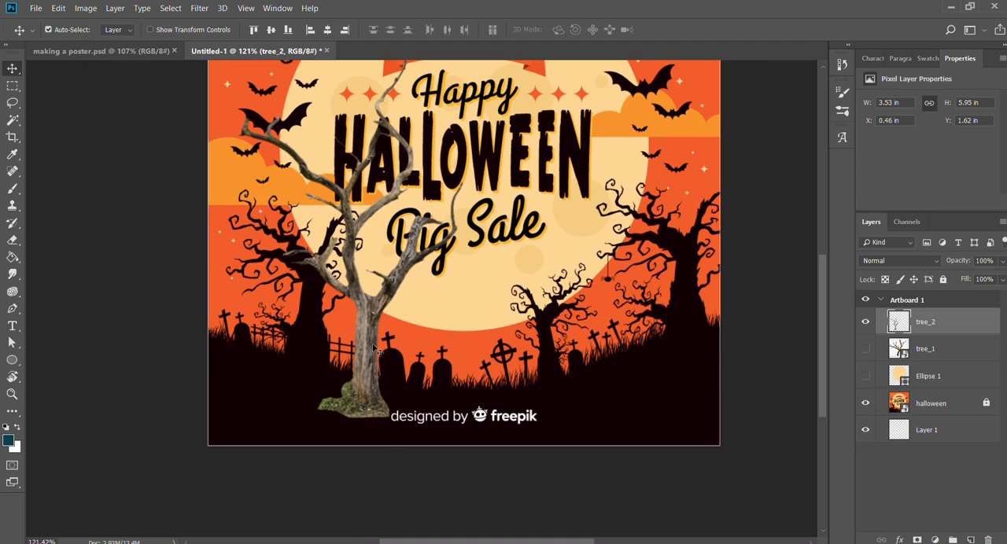
{"action": "left_click_drag", "start_coordinate": [367, 357], "coordinate": [346, 366]}
Check tree_2's branches up close, and hide tree_2 and show tree_1 instead.
{"action": "key", "text": "z"}
{"action": "left_click_drag", "start_coordinate": [317, 165], "coordinate": [369, 206]}
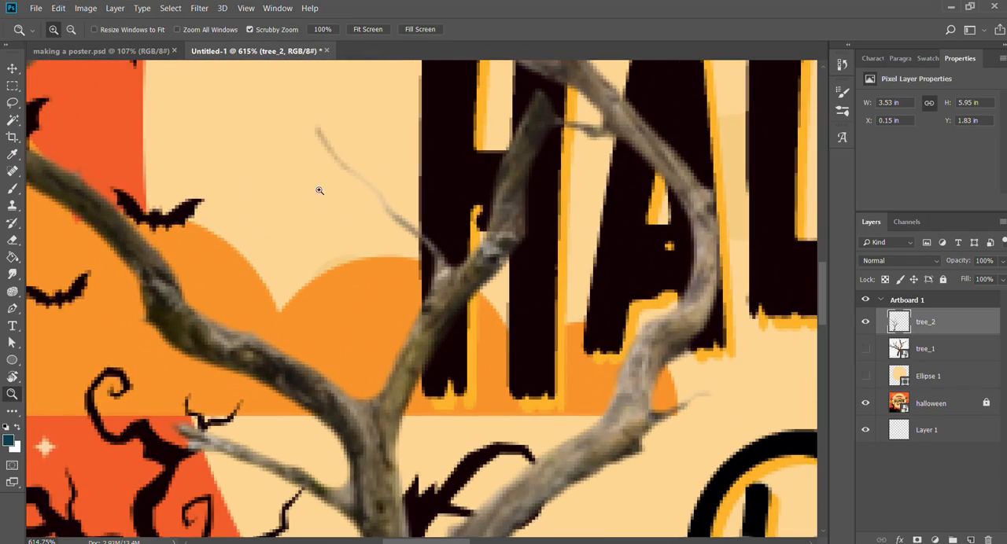
{"action": "left_click_drag", "start_coordinate": [467, 243], "coordinate": [395, 256]}
{"action": "left_click_drag", "start_coordinate": [566, 316], "coordinate": [465, 236]}
{"action": "key", "text": "v"}
{"action": "left_click", "coordinate": [864, 322]}
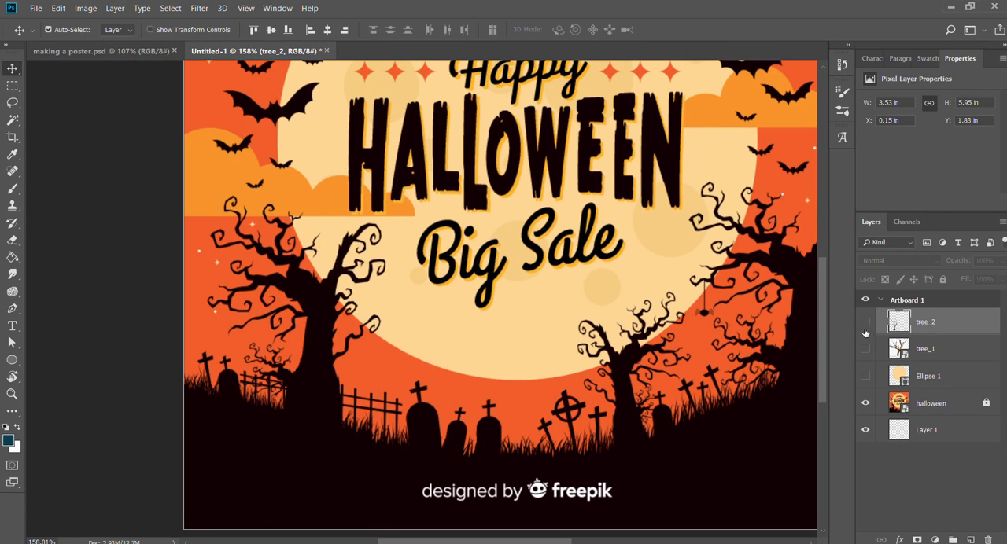
{"action": "left_click", "coordinate": [866, 349]}
Scale tree_1 down to about 59.6% and place it near the poster's middle, at X 1.44 in and Y 2.63 in.
{"action": "left_click_drag", "start_coordinate": [543, 209], "coordinate": [543, 233]}
{"action": "key", "text": "z"}
{"action": "key", "text": "v"}
{"action": "key", "text": "ctrl+t"}
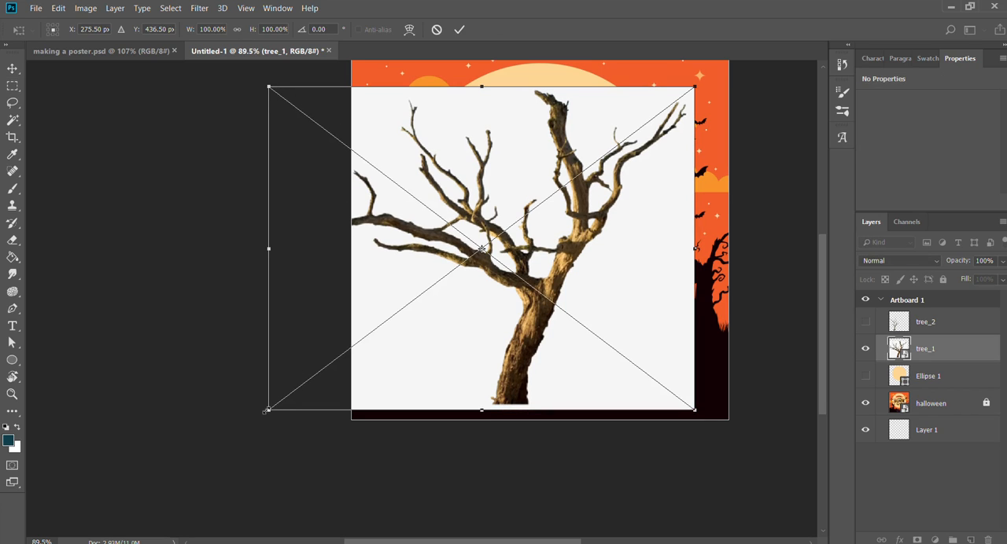
{"action": "left_click_drag", "start_coordinate": [265, 410], "coordinate": [343, 371]}
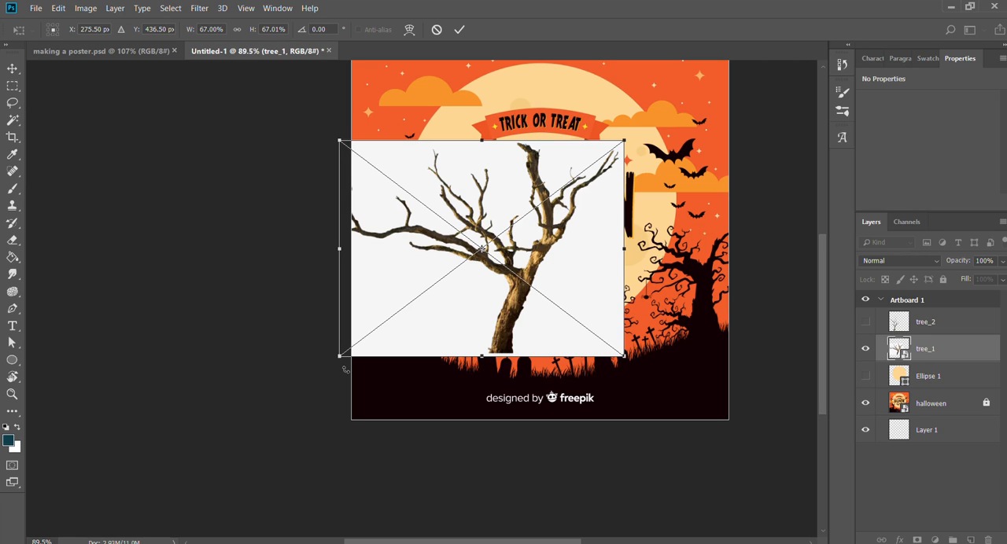
{"action": "left_click_drag", "start_coordinate": [338, 358], "coordinate": [309, 296]}
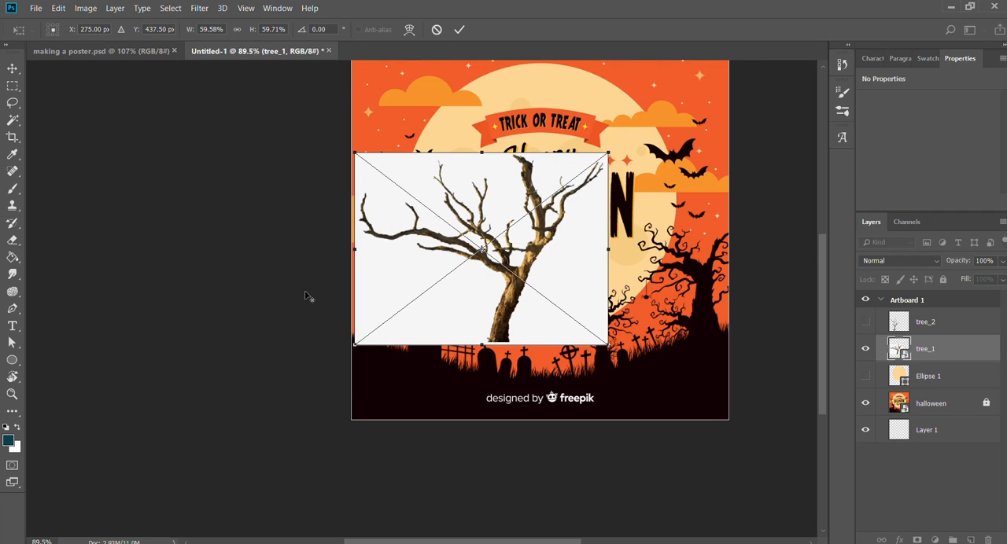
{"action": "left_click_drag", "start_coordinate": [507, 253], "coordinate": [585, 267]}
{"action": "key", "text": "Return"}
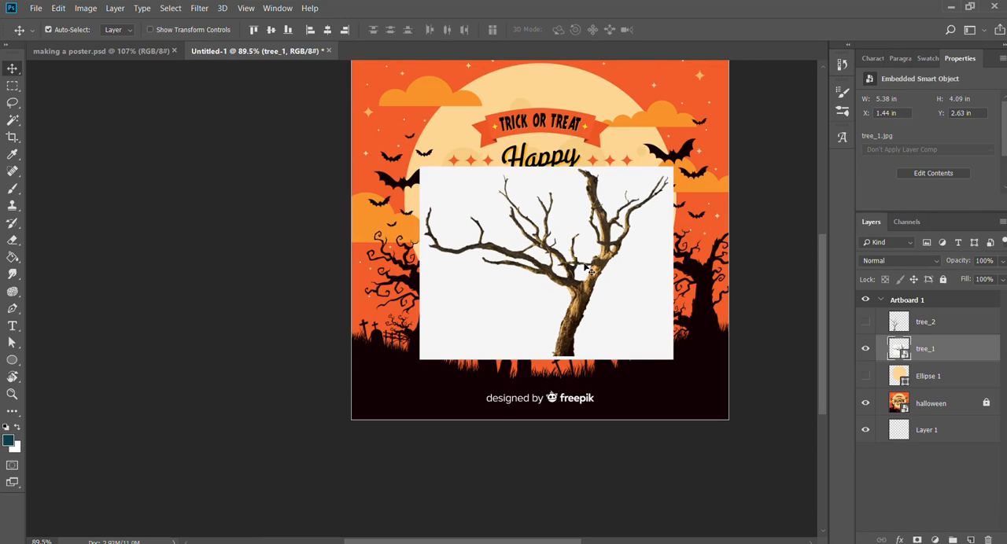
Rasterize tree_1 and select its white background with the Magic Wand at tolerance 22.
{"action": "key", "text": "z"}
{"action": "left_click", "coordinate": [630, 242]}
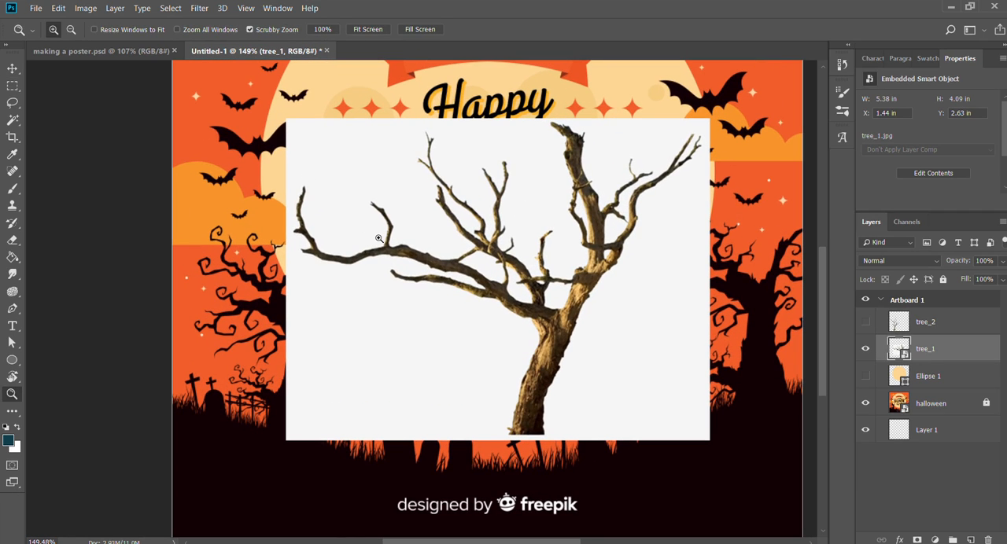
{"action": "key", "text": "v"}
{"action": "scroll", "coordinate": [421, 284], "scroll_direction": "right", "scroll_amount": 2}
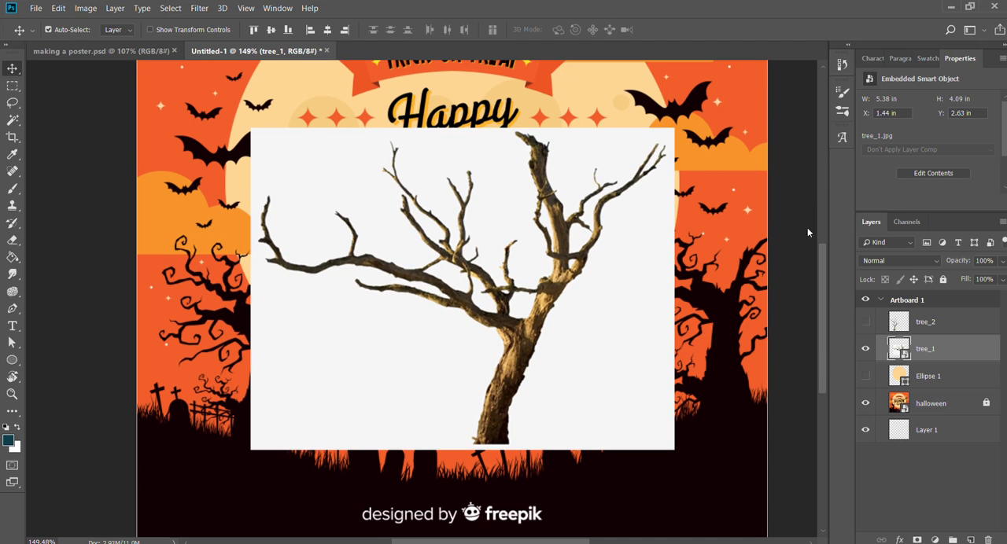
{"action": "key", "text": "ctrl+shift+r"}
{"action": "key", "text": "w"}
{"action": "left_click", "coordinate": [426, 155]}
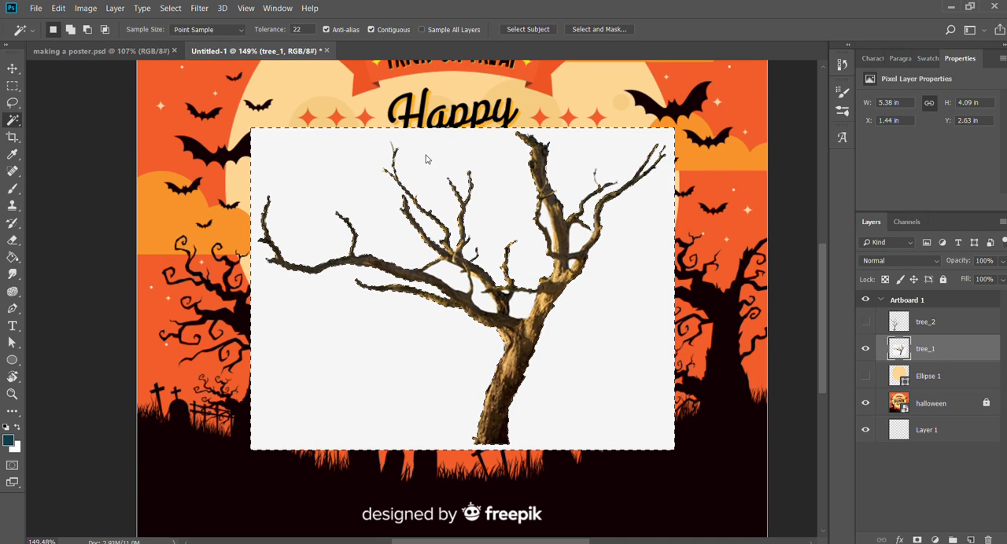
Add the enclosed white gaps between tree_1's branches and trunk to the background selection.
{"action": "key", "text": "shift"}
{"action": "key", "text": "shift"}
{"action": "key", "text": "ctrl+space"}
{"action": "left_click_drag", "start_coordinate": [506, 304], "coordinate": [562, 296]}
{"action": "left_click", "coordinate": [502, 268], "text": "shift"}
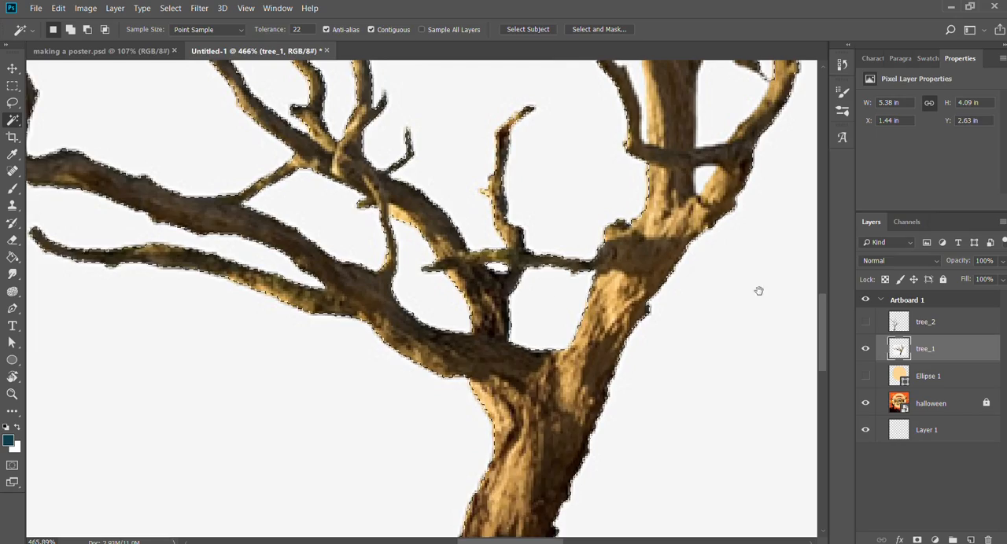
{"action": "left_click_drag", "start_coordinate": [739, 292], "coordinate": [650, 404]}
{"action": "key", "text": "shift"}
{"action": "left_click", "coordinate": [616, 222], "text": "shift"}
{"action": "left_click_drag", "start_coordinate": [627, 212], "coordinate": [599, 324]}
{"action": "left_click", "coordinate": [488, 258], "text": "shift"}
{"action": "left_click", "coordinate": [487, 257], "text": "shift"}
{"action": "left_click_drag", "start_coordinate": [258, 347], "coordinate": [561, 247]}
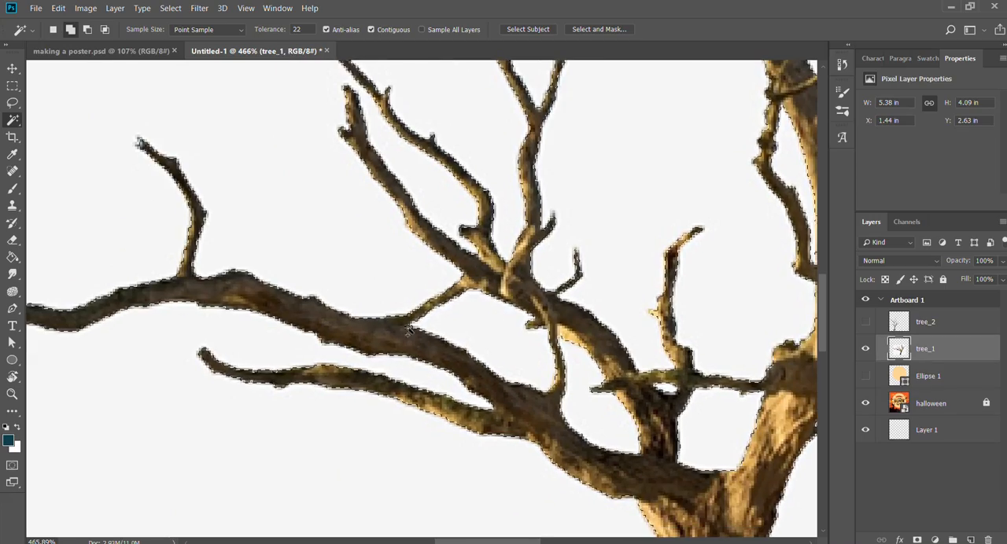
Delete the selected white background from tree_1 and clear the selection.
{"action": "left_click_drag", "start_coordinate": [677, 394], "coordinate": [440, 283]}
{"action": "key", "text": "z"}
{"action": "left_click_drag", "start_coordinate": [592, 315], "coordinate": [538, 311]}
{"action": "key", "text": "v"}
{"action": "key", "text": "Delete"}
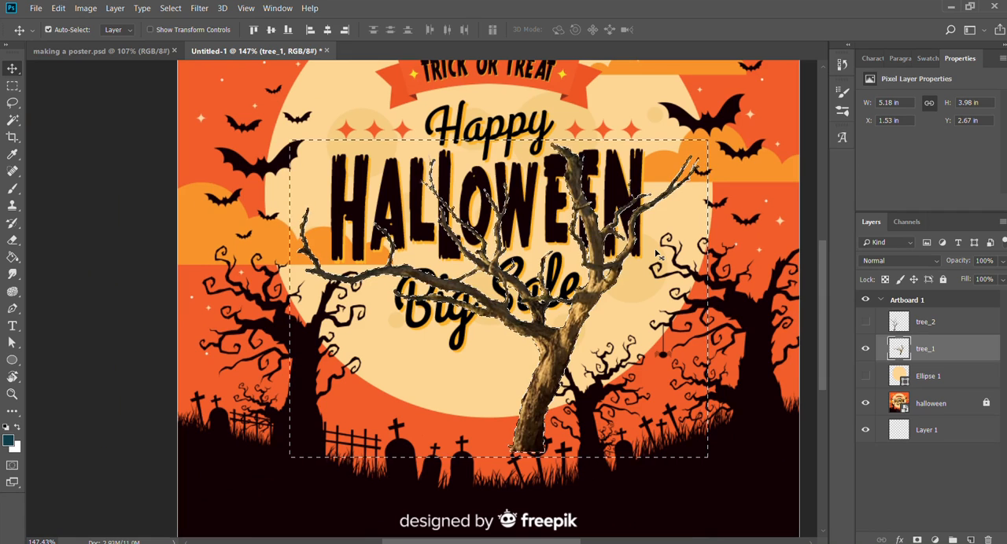
{"action": "key", "text": "ctrl+d"}
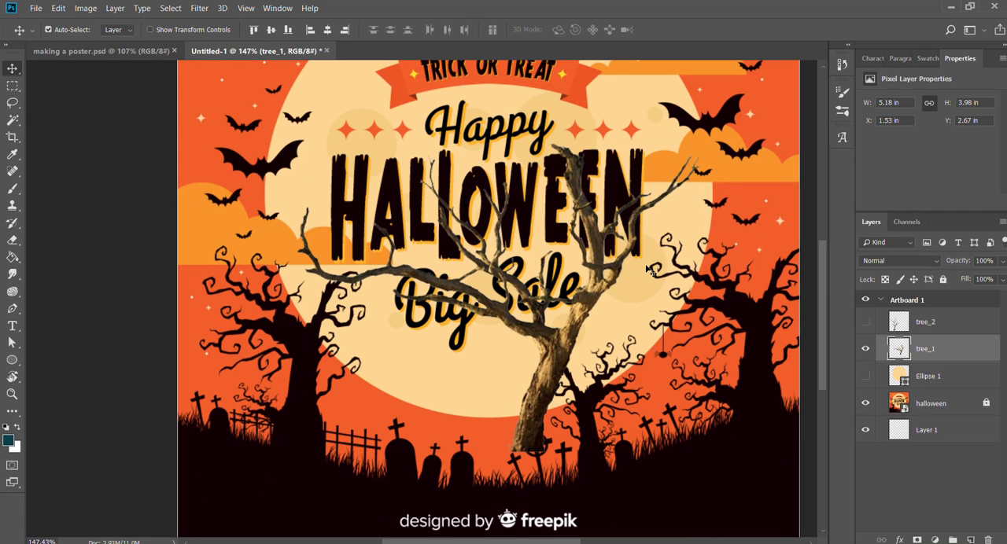
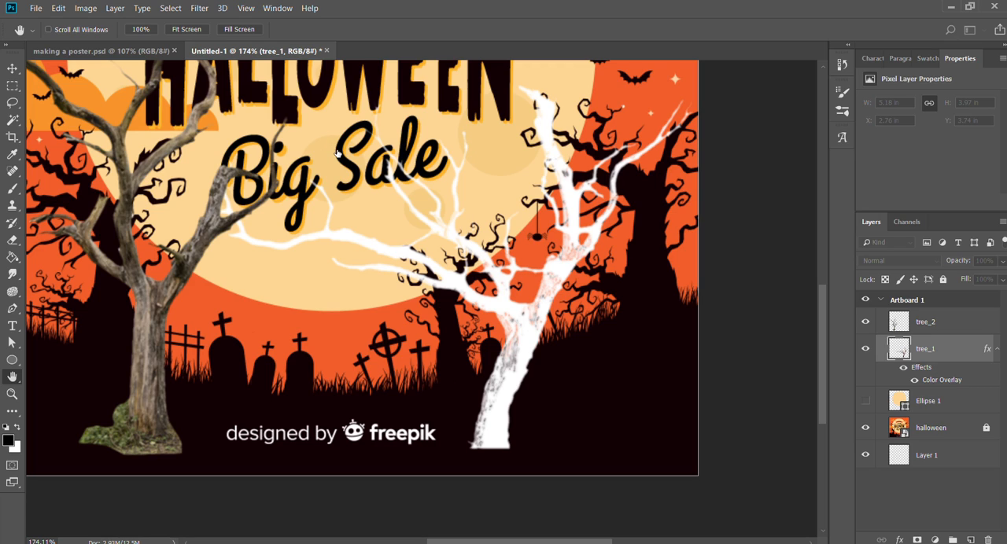
Set tree_1's Color Overlay to the black sampled from a dark trunk in the reference poster.
{"action": "key", "text": "i"}
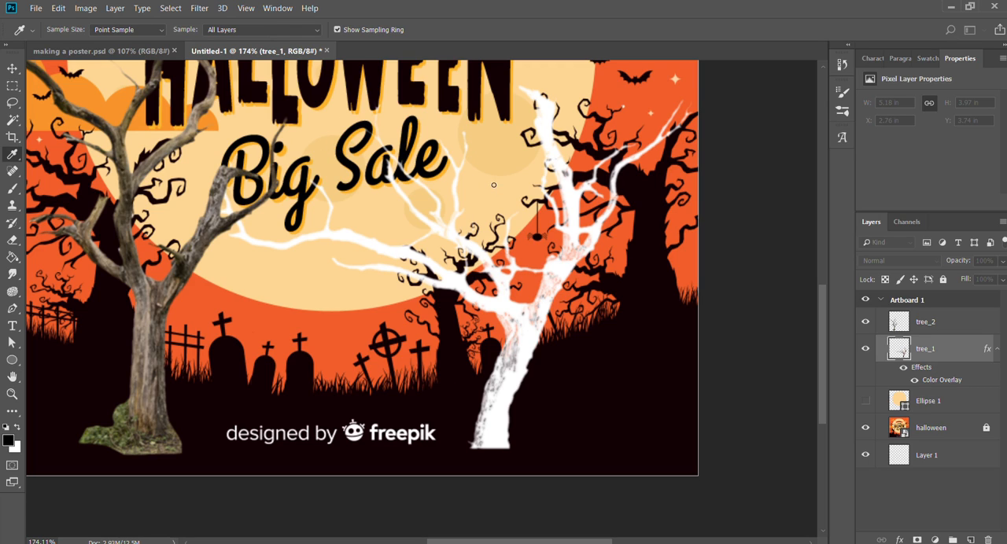
{"action": "left_click", "coordinate": [452, 349]}
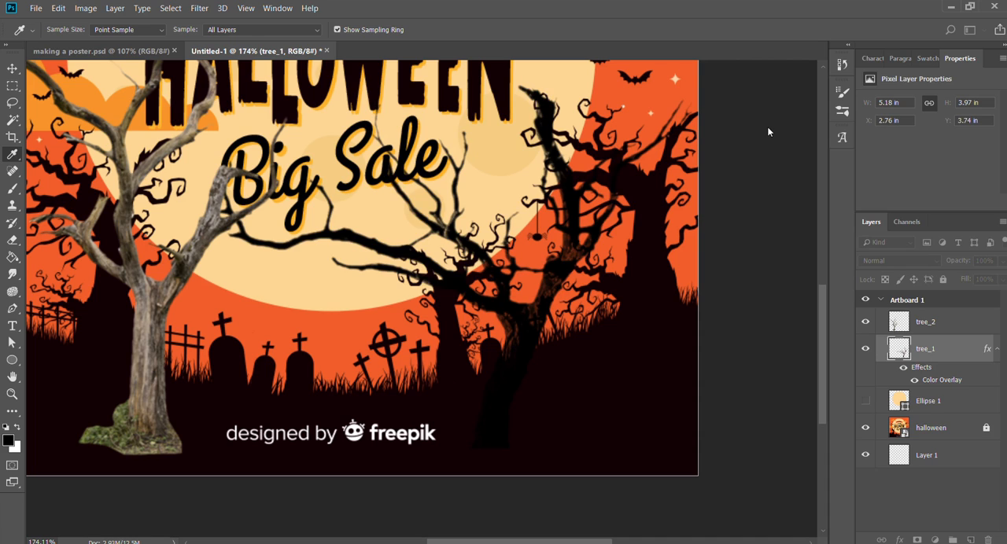
{"action": "key", "text": "h"}
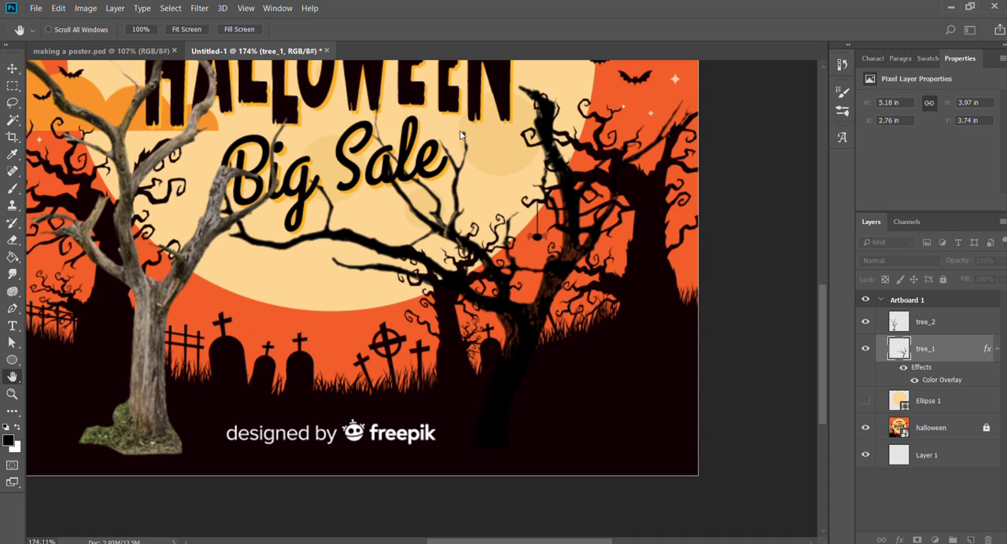
{"action": "key", "text": "v"}
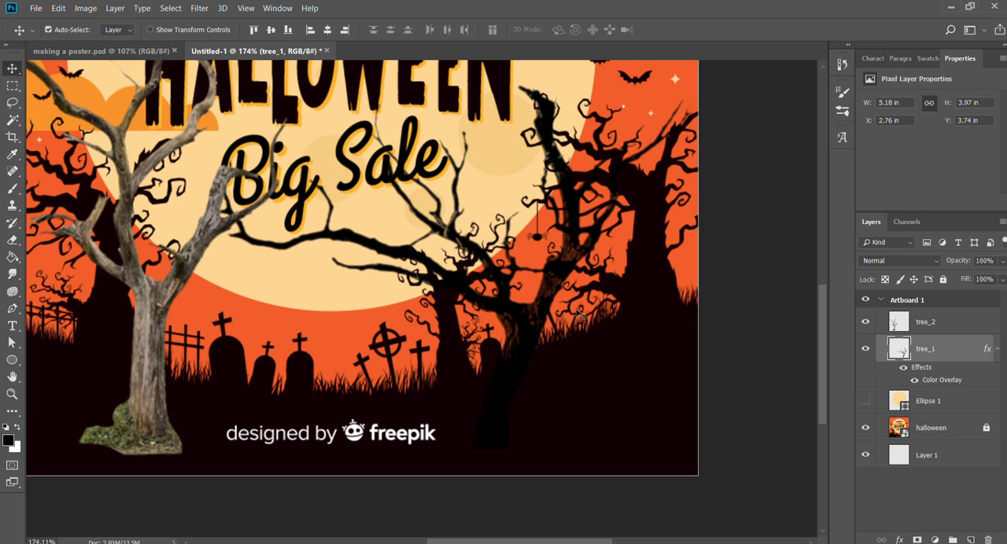
Hide the halloween reference layer to show tree_1's trunk against plain white.
{"action": "left_click", "coordinate": [865, 427]}
{"action": "key", "text": "z"}
{"action": "left_click_drag", "start_coordinate": [521, 349], "coordinate": [535, 354]}
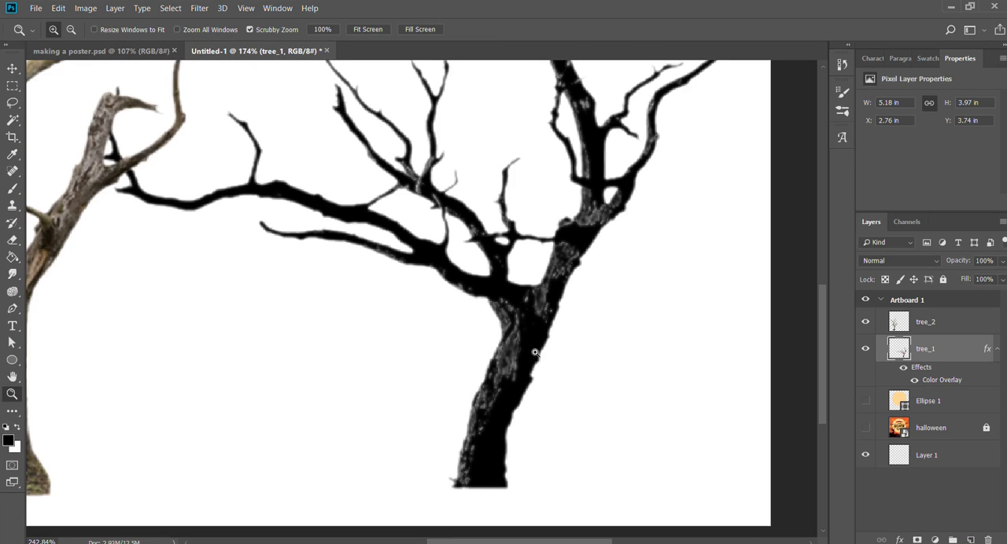
{"action": "key", "text": "v"}
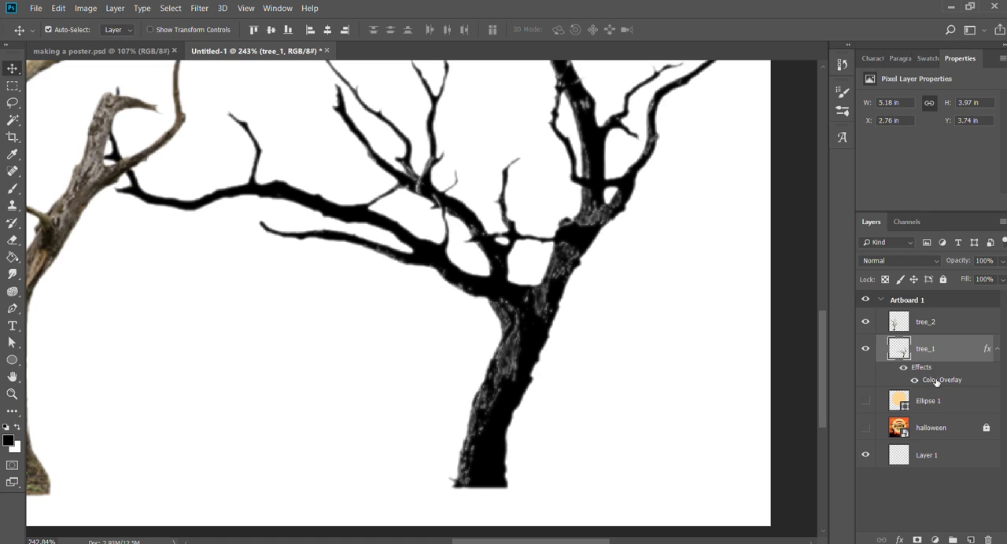
Review tree_1's Color Overlay settings and its effect on the trunk and branches.
{"action": "key", "text": "space"}
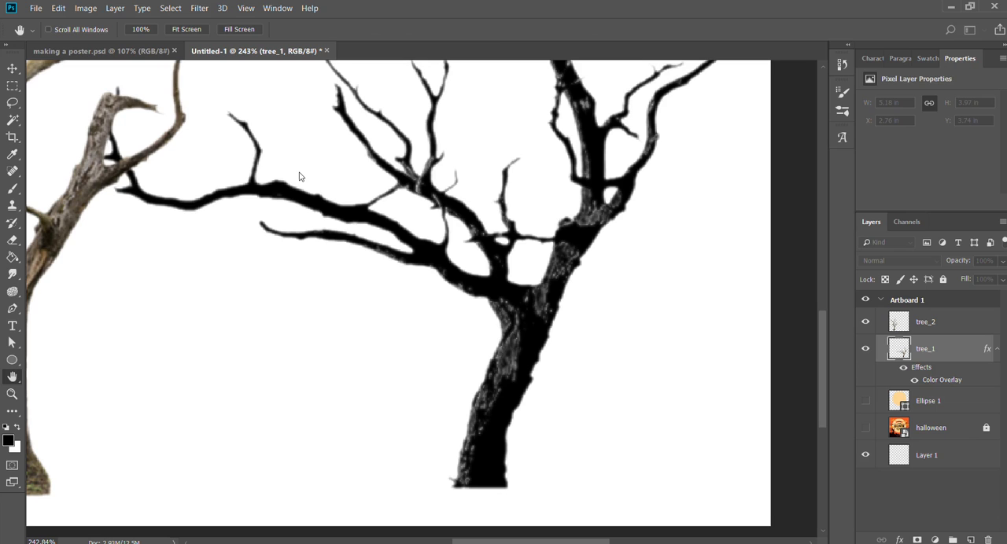
{"action": "left_click", "coordinate": [221, 171]}
{"action": "left_click", "coordinate": [221, 170]}
{"action": "left_click", "coordinate": [487, 131]}
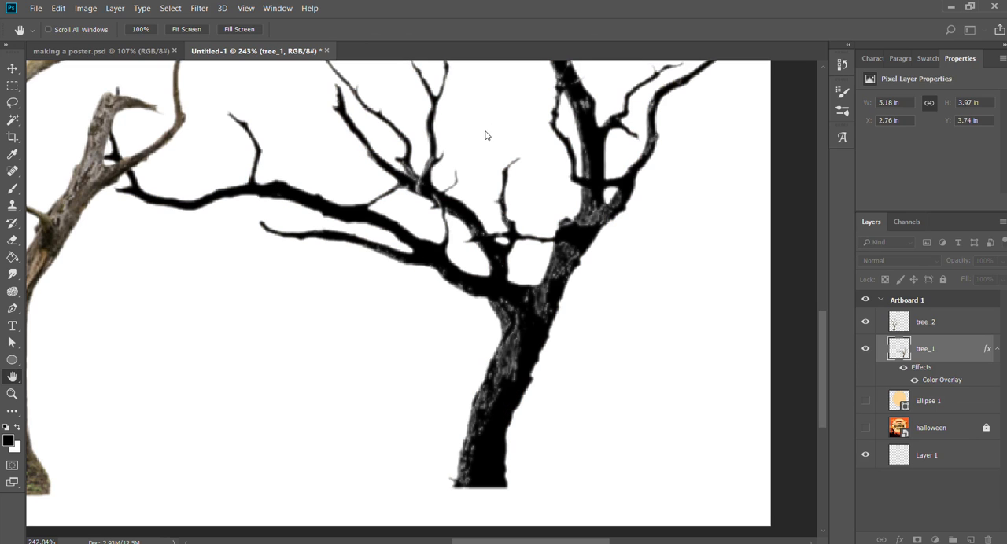
{"action": "key", "text": "z"}
{"action": "left_click_drag", "start_coordinate": [590, 254], "coordinate": [547, 220]}
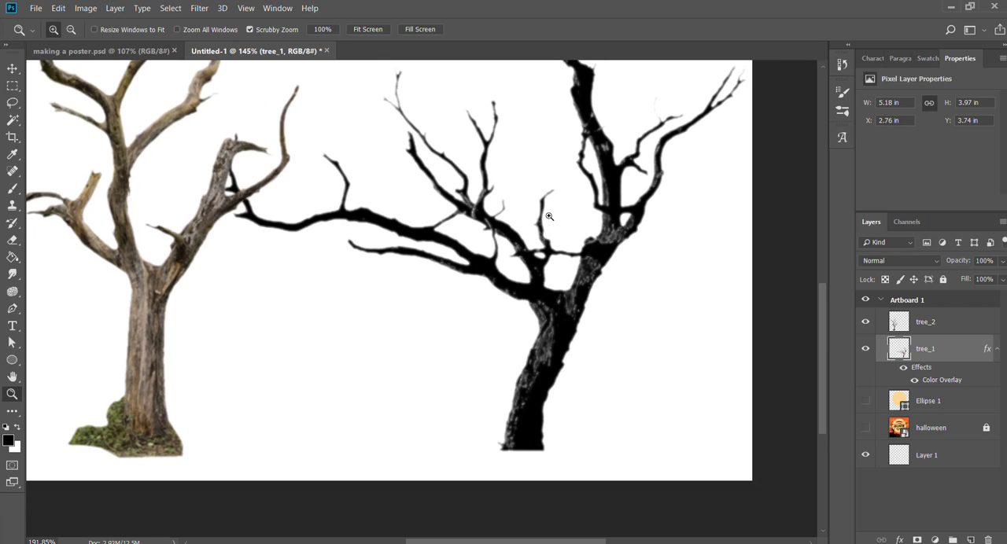
Undo tree_1's Color Overlay and reposition the tree at X 2.7 in and Y 3.87 in.
{"action": "key", "text": "v"}
{"action": "mouse_move", "coordinate": [562, 308]}
{"action": "left_mouse_down"}
{"action": "mouse_move", "coordinate": [587, 334]}
{"action": "mouse_move", "coordinate": [554, 313]}
{"action": "mouse_move", "coordinate": [565, 313]}
{"action": "left_mouse_up"}
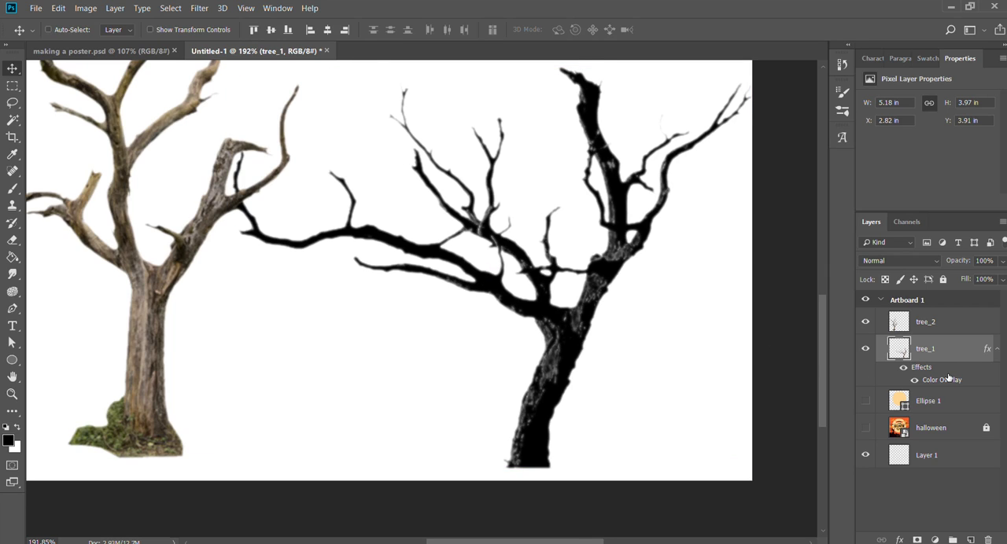
{"action": "key", "text": "ctrl+alt+z"}
{"action": "key", "text": "ctrl+alt+z"}
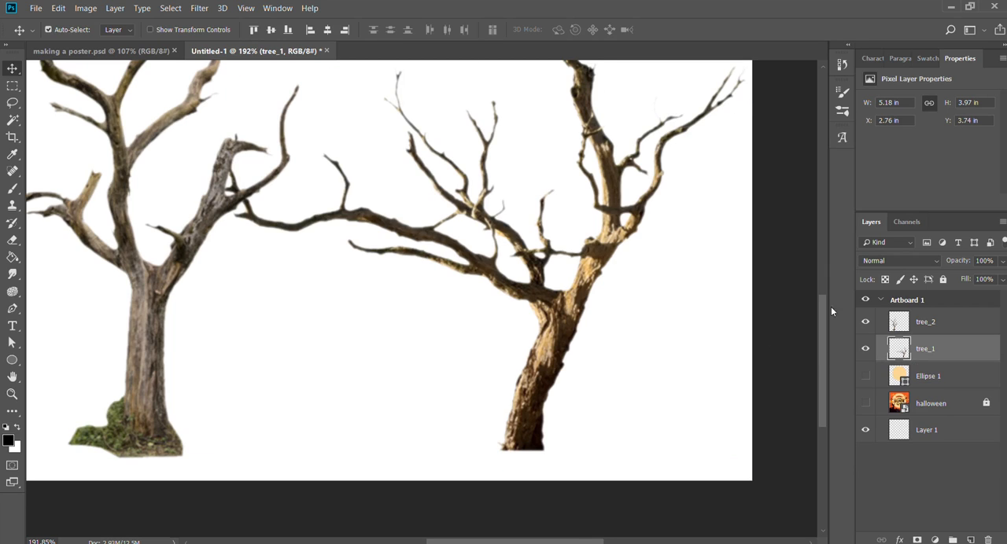
{"action": "left_click_drag", "start_coordinate": [567, 289], "coordinate": [560, 304]}
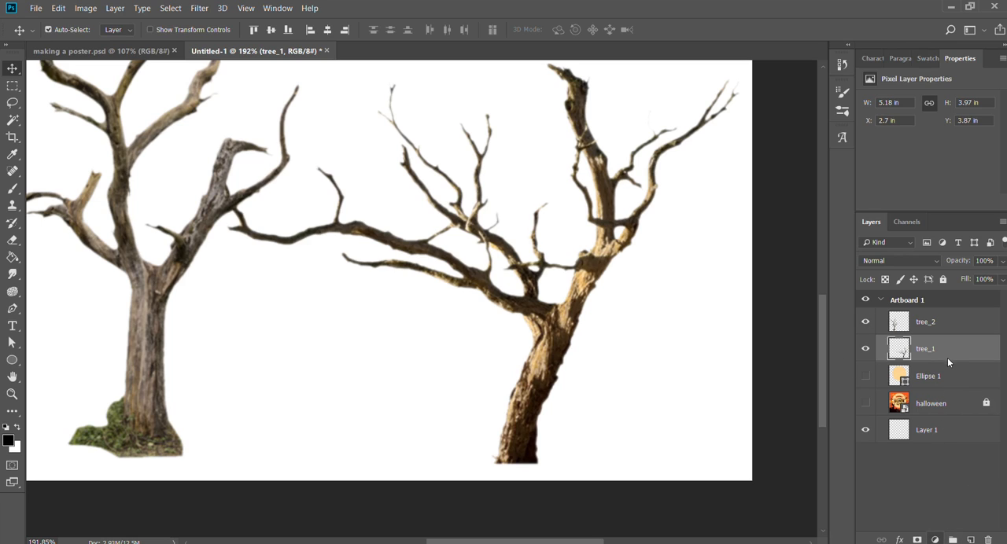
Try a Black & White adjustment above tree_1 with all six colour values at -200, and undo it.
{"action": "left_click", "coordinate": [942, 430]}
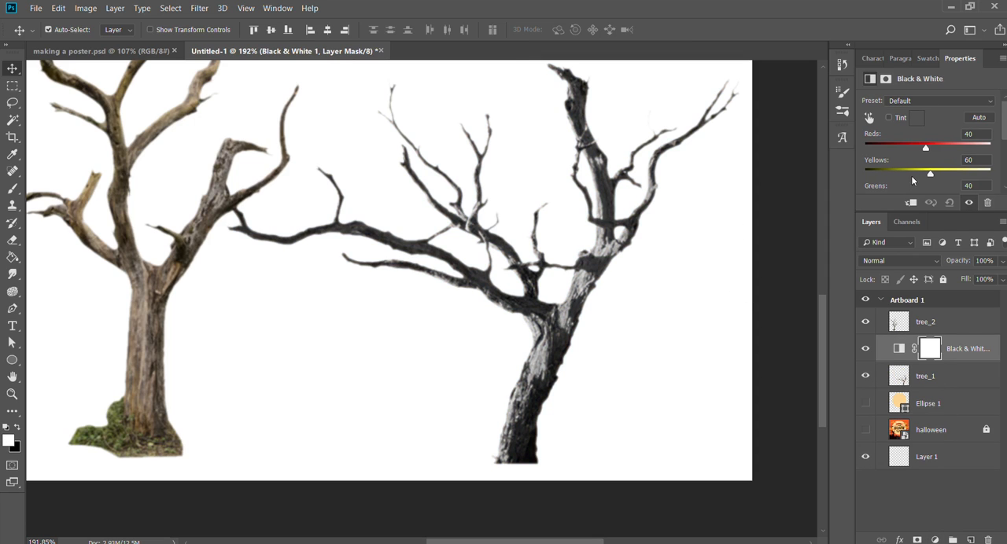
{"action": "left_click_drag", "start_coordinate": [929, 172], "coordinate": [840, 149]}
{"action": "scroll", "coordinate": [966, 131], "scroll_direction": "down", "scroll_amount": 1}
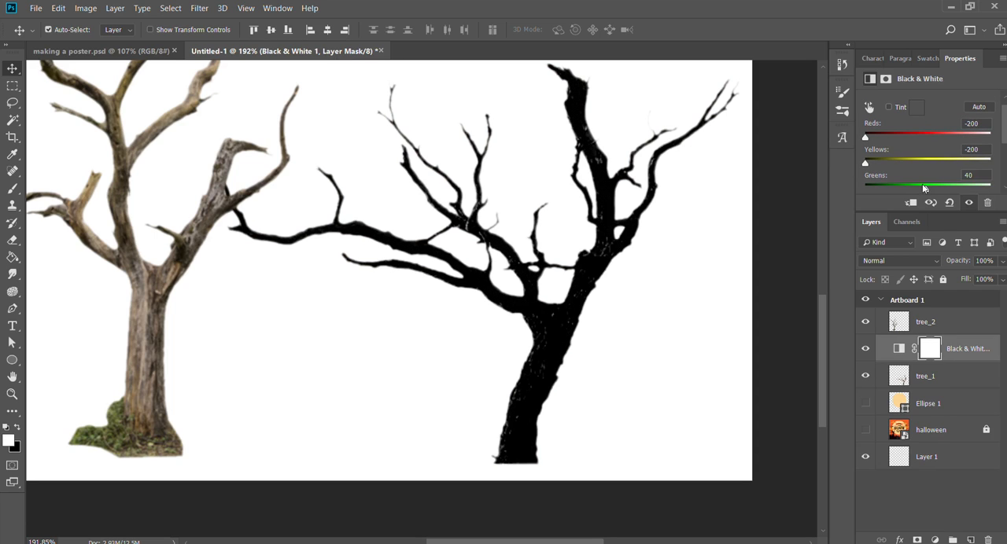
{"action": "left_click_drag", "start_coordinate": [925, 187], "coordinate": [846, 184]}
{"action": "scroll", "coordinate": [920, 155], "scroll_direction": "down", "scroll_amount": 2}
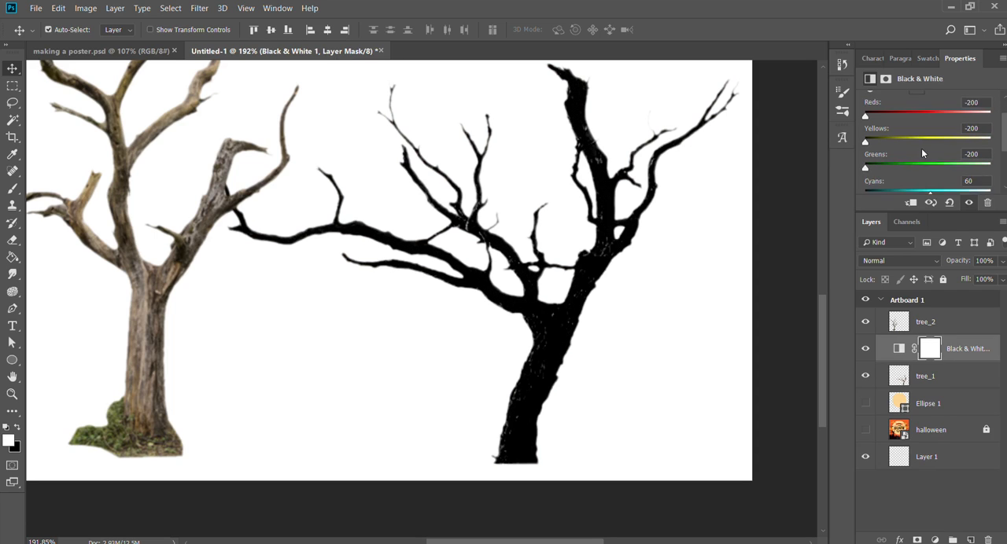
{"action": "scroll", "coordinate": [922, 160], "scroll_direction": "down", "scroll_amount": 2}
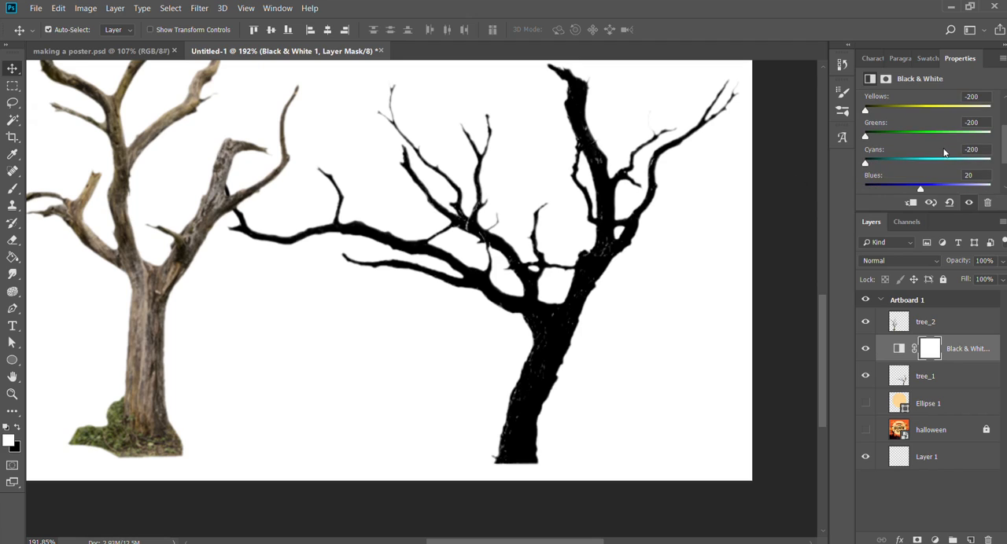
{"action": "scroll", "coordinate": [913, 157], "scroll_direction": "down", "scroll_amount": 3}
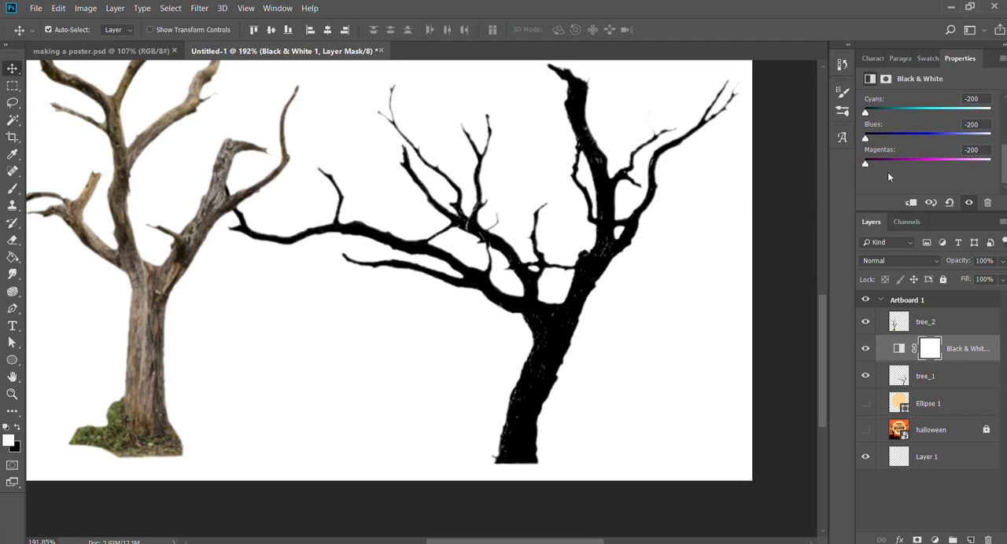
{"action": "scroll", "coordinate": [895, 156], "scroll_direction": "up", "scroll_amount": 5}
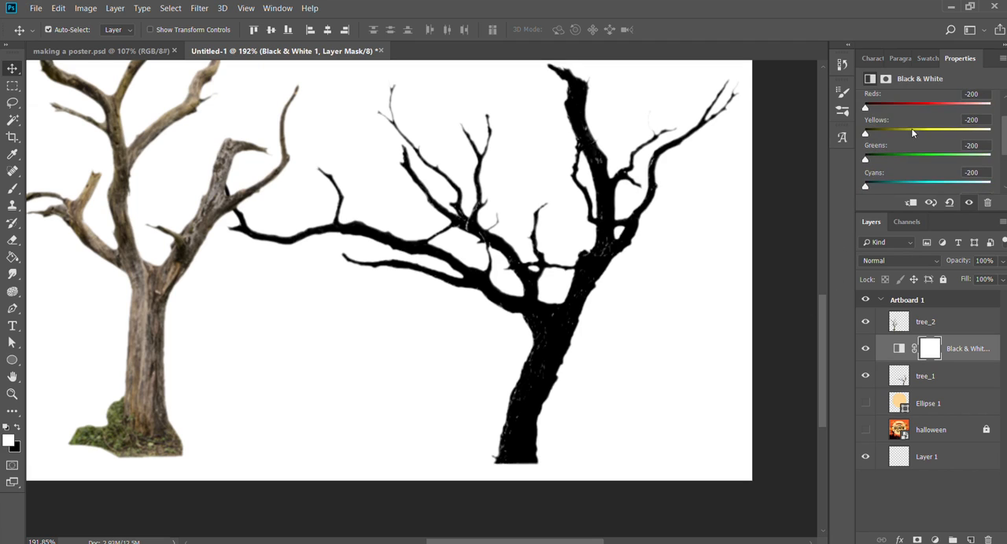
{"action": "key", "text": "ctrl+alt+z"}
{"action": "key", "text": "ctrl+alt+z"}
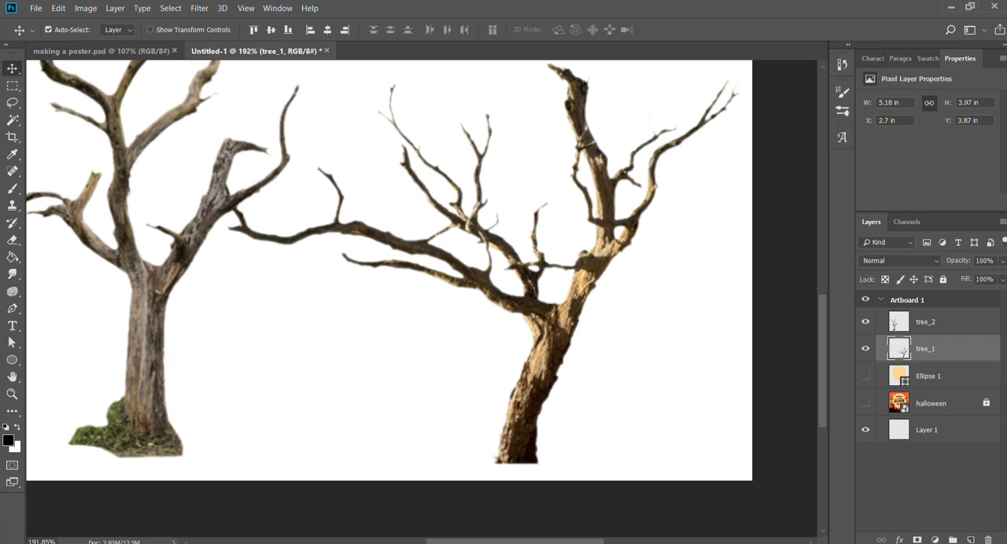
Try a Levels adjustment layer above tree_1, shifting its shadow input, and delete the layer.
{"action": "left_click", "coordinate": [955, 362]}
{"action": "scroll", "coordinate": [977, 150], "scroll_direction": "down", "scroll_amount": 1}
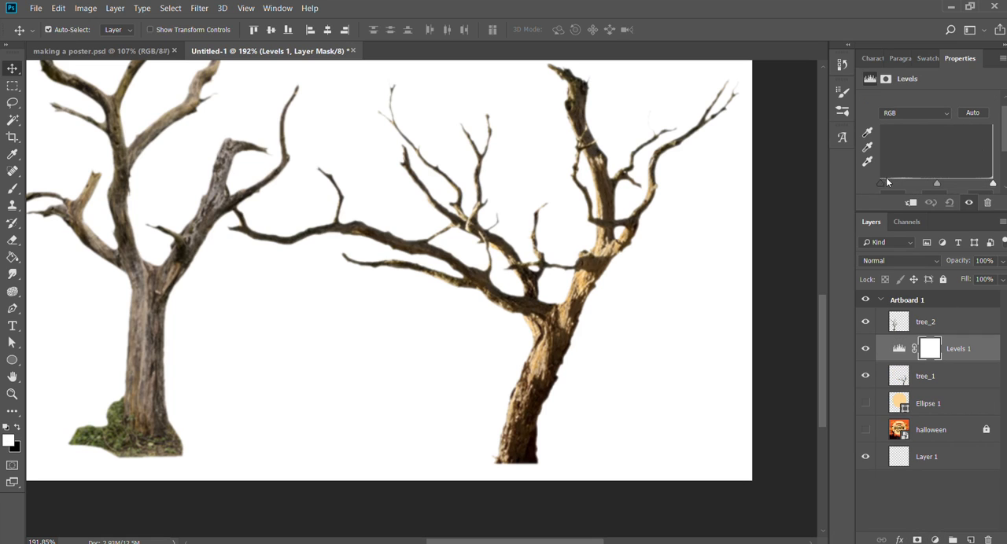
{"action": "left_click_drag", "start_coordinate": [878, 182], "coordinate": [773, 191]}
{"action": "key", "text": "Delete"}
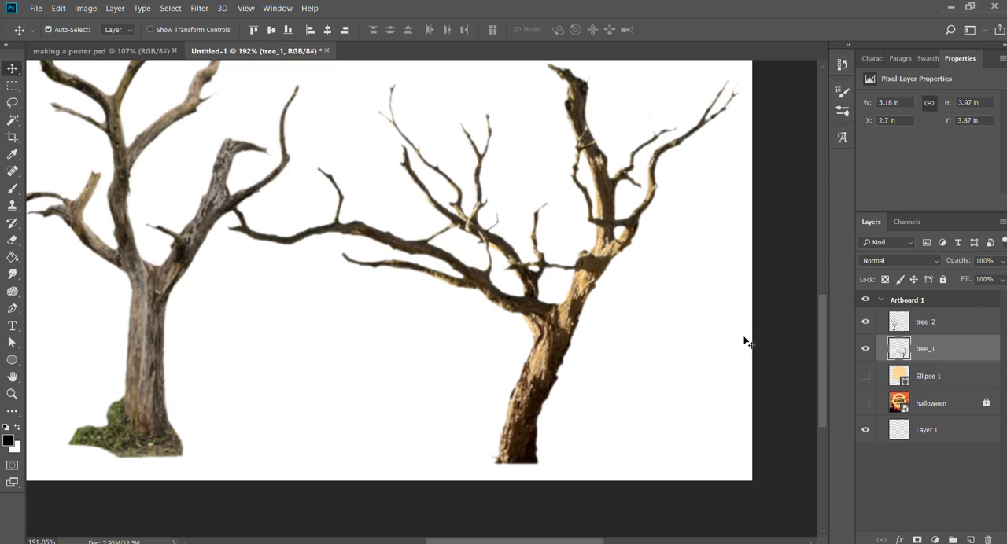
Load tree_1's outline as a selection, fill it with solid black, and clear the selection.
{"action": "left_click", "coordinate": [897, 351], "text": "ctrl"}
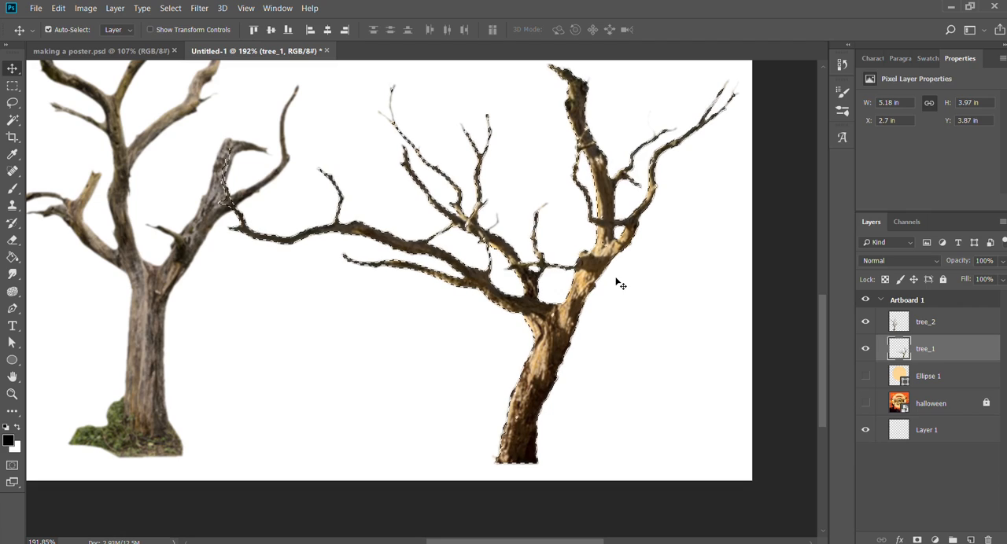
{"action": "key", "text": "b"}
{"action": "key", "text": "alt+BackSpace"}
{"action": "mouse_move", "coordinate": [842, 492]}
{"action": "left_mouse_down"}
{"action": "mouse_move", "coordinate": [724, 441]}
{"action": "mouse_move", "coordinate": [826, 472]}
{"action": "mouse_move", "coordinate": [676, 472]}
{"action": "mouse_move", "coordinate": [605, 452]}
{"action": "mouse_move", "coordinate": [900, 395]}
{"action": "mouse_move", "coordinate": [814, 436]}
{"action": "left_mouse_up"}
{"action": "key", "text": "ctrl+d"}
Move tree_1 horizontally toward the poster's edge, to X 2.98 in and Y 3.87 in.
{"action": "key", "text": "z"}
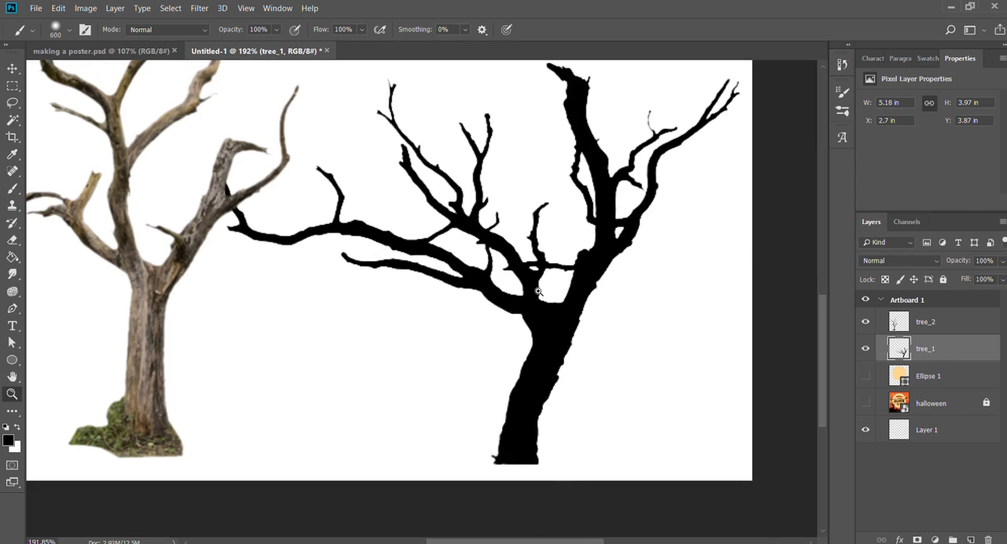
{"action": "left_click_drag", "start_coordinate": [539, 290], "coordinate": [501, 308]}
{"action": "key", "text": "v"}
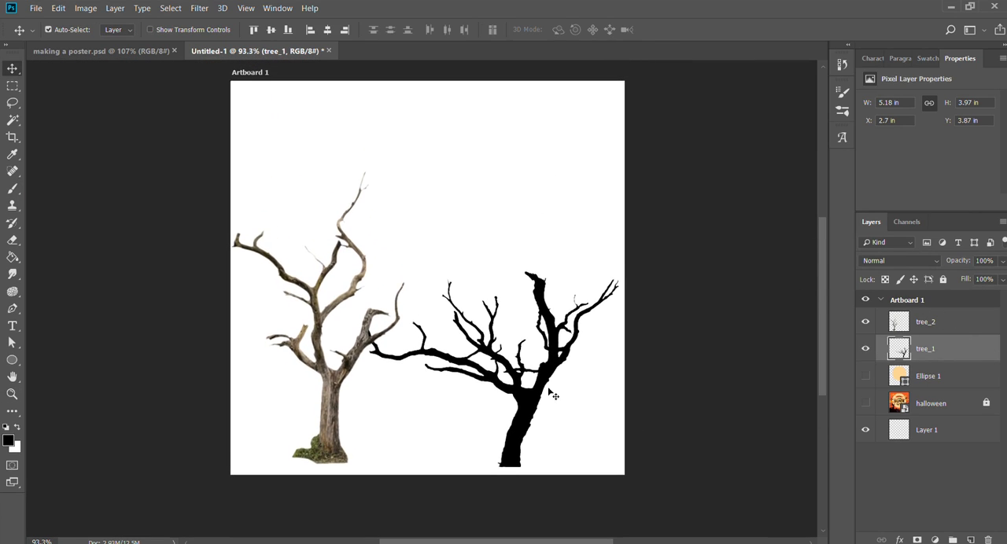
{"action": "left_click_drag", "start_coordinate": [531, 409], "coordinate": [541, 411]}
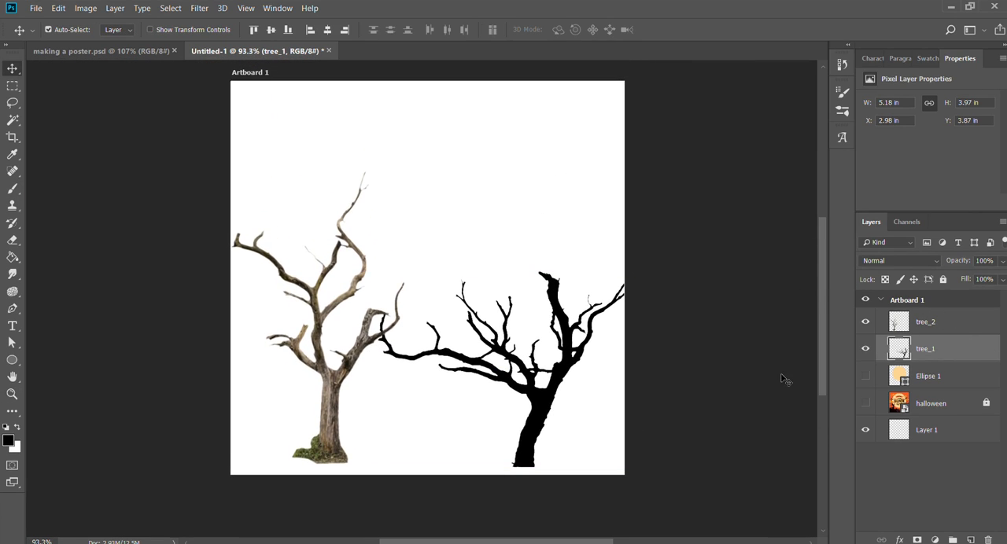
Load tree_2's outline as a selection, paint it solid black with the 600 px brush, and clear the selection.
{"action": "left_click", "coordinate": [898, 322], "text": "ctrl"}
{"action": "key", "text": "b"}
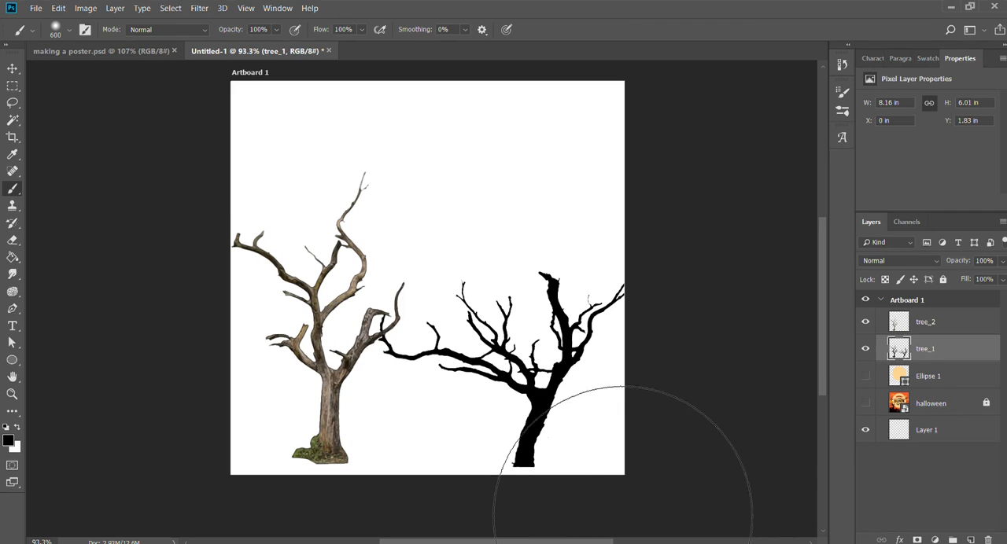
{"action": "left_click", "coordinate": [901, 321]}
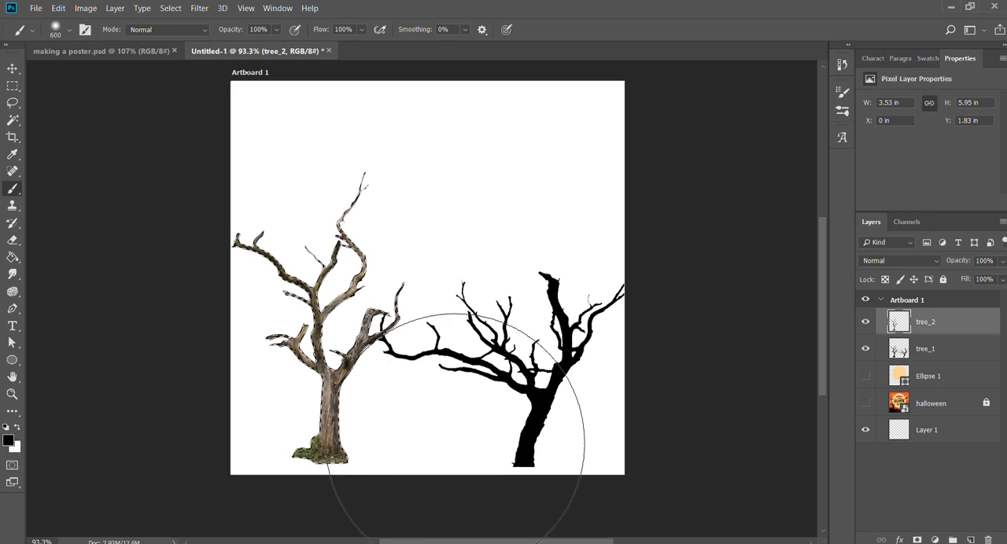
{"action": "left_click_drag", "start_coordinate": [456, 449], "coordinate": [393, 427]}
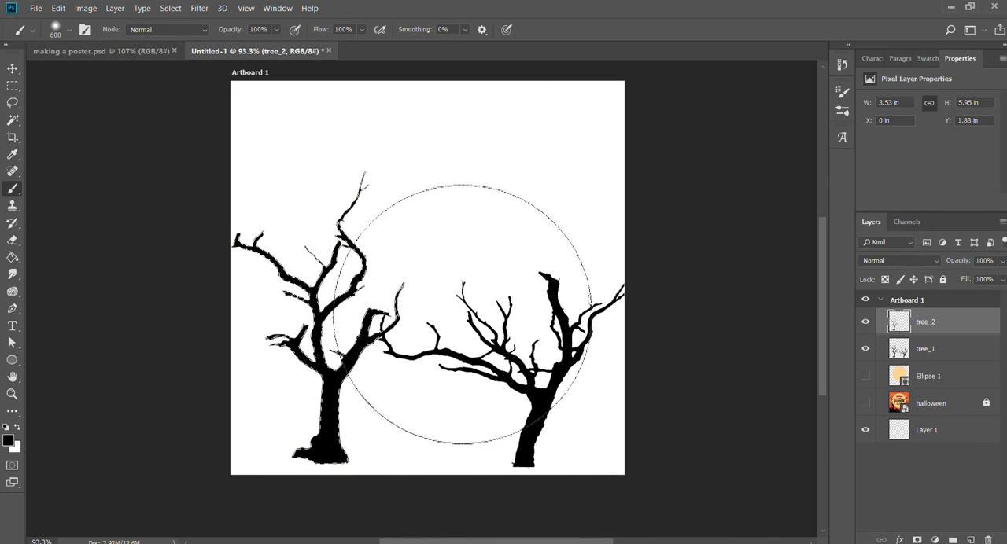
{"action": "key", "text": "ctrl+d"}
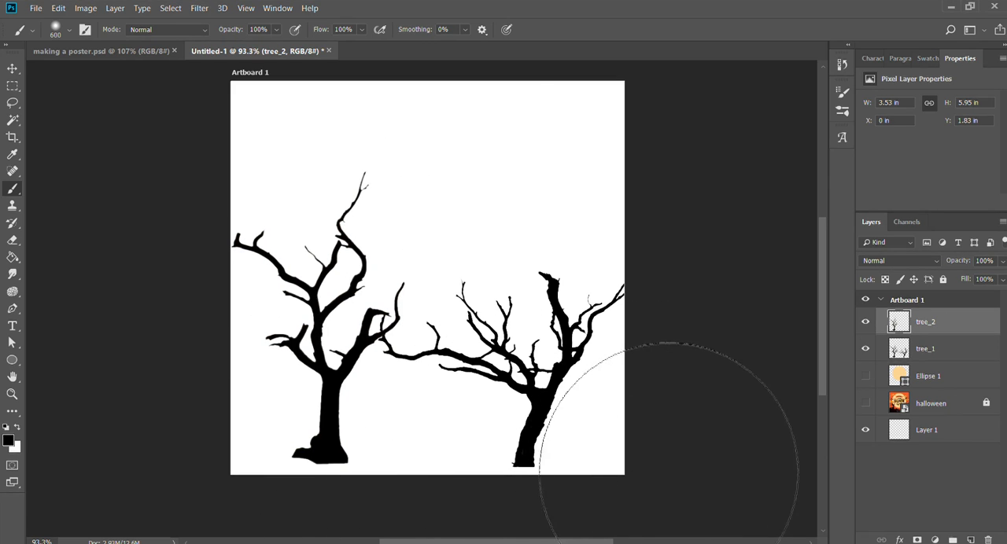
Show the halloween reference layer and shift both trees over its tree silhouettes, placing tree_1 at X -0.16 in and Y 1.61 in.
{"action": "key", "text": "v"}
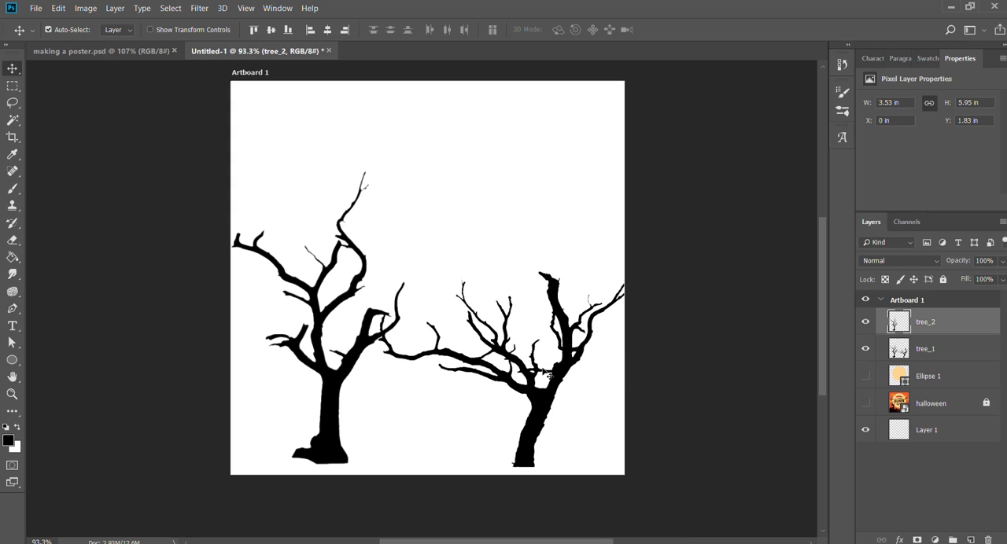
{"action": "left_click", "coordinate": [865, 402]}
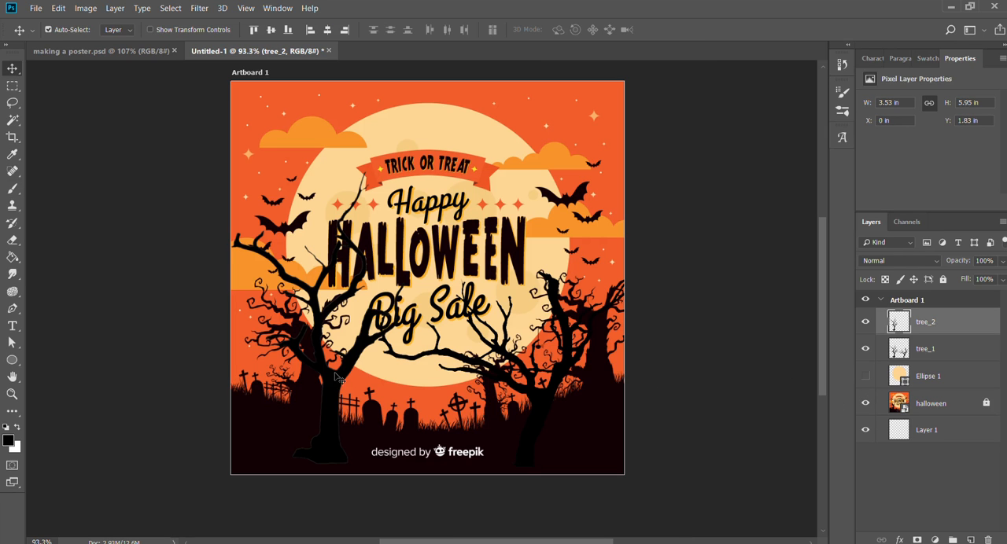
{"action": "left_click_drag", "start_coordinate": [332, 378], "coordinate": [314, 379]}
{"action": "left_click_drag", "start_coordinate": [547, 398], "coordinate": [533, 384]}
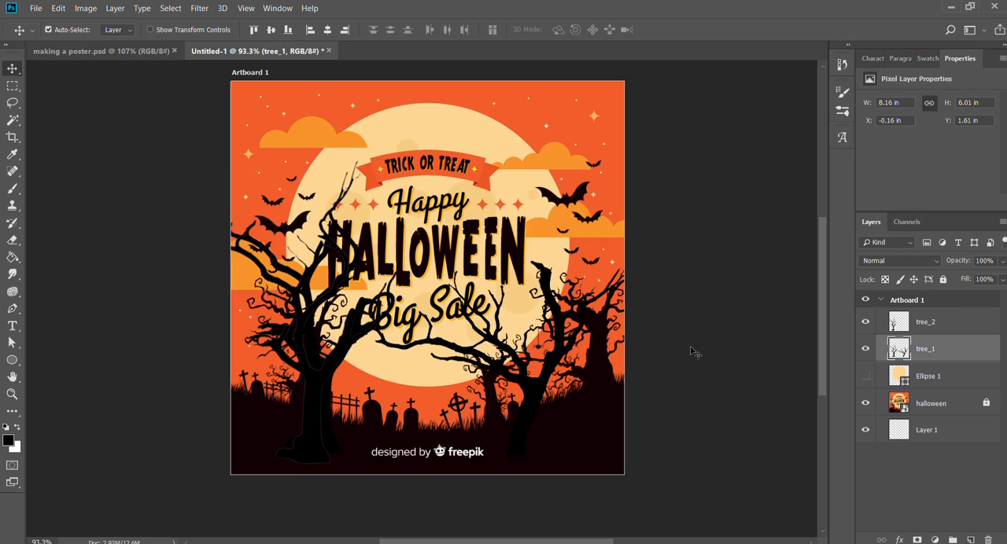
Reposition tree_2 at X -0.36 in and Y 1.67 in over the reference.
{"action": "left_click", "coordinate": [693, 350]}
{"action": "scroll", "coordinate": [409, 381], "scroll_direction": "up", "scroll_amount": 3}
{"action": "scroll", "coordinate": [409, 381], "scroll_direction": "down", "scroll_amount": 1}
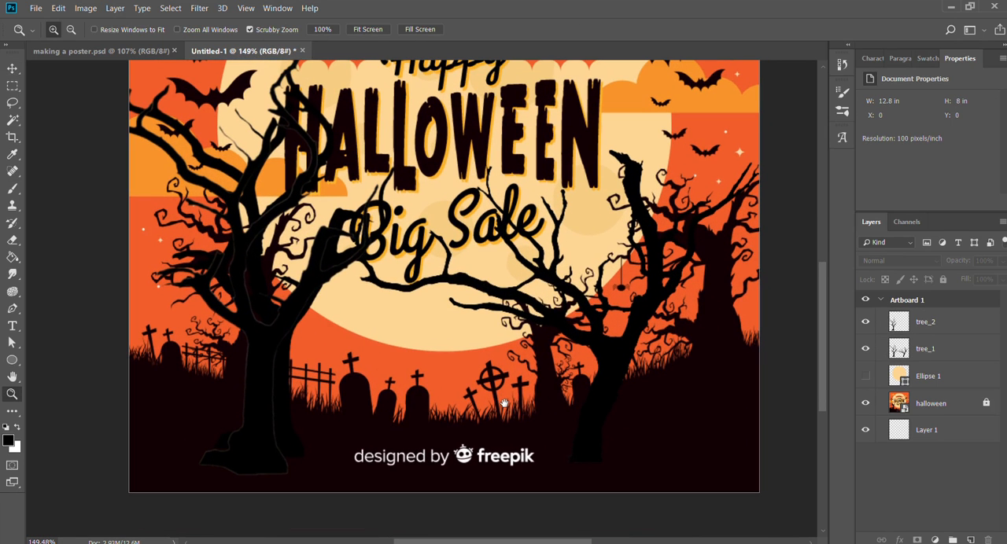
{"action": "left_click", "coordinate": [262, 395]}
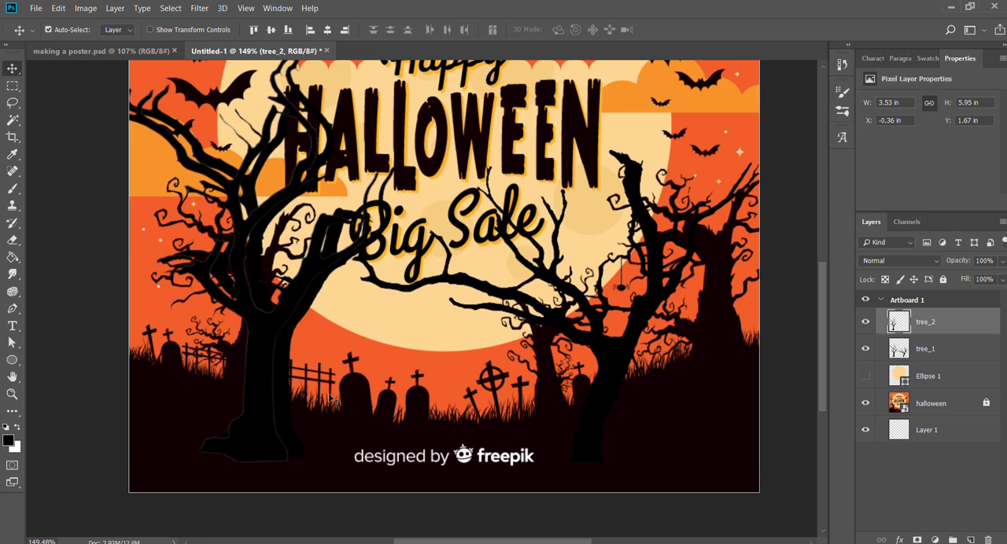
Examine the cross-topped gravestones beside the fence in the reference poster.
{"action": "key", "text": "z"}
{"action": "left_click_drag", "start_coordinate": [334, 400], "coordinate": [376, 393]}
{"action": "left_click", "coordinate": [376, 393], "text": "alt"}
{"action": "left_click", "coordinate": [675, 352], "text": "alt"}
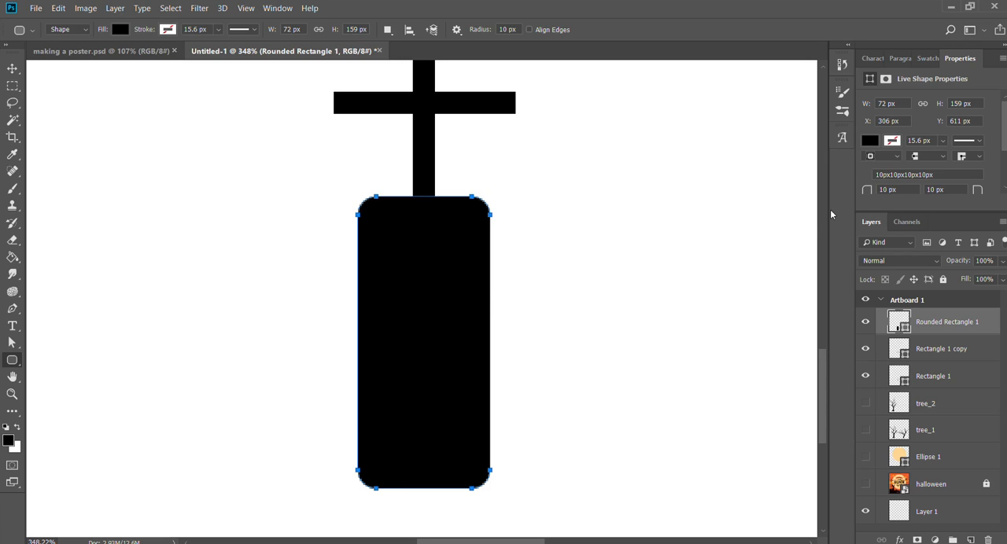
Round only the two upper corners of the gravestone's rounded rectangle and make its two lower corners square.
{"action": "left_click_drag", "start_coordinate": [634, 228], "coordinate": [648, 229]}
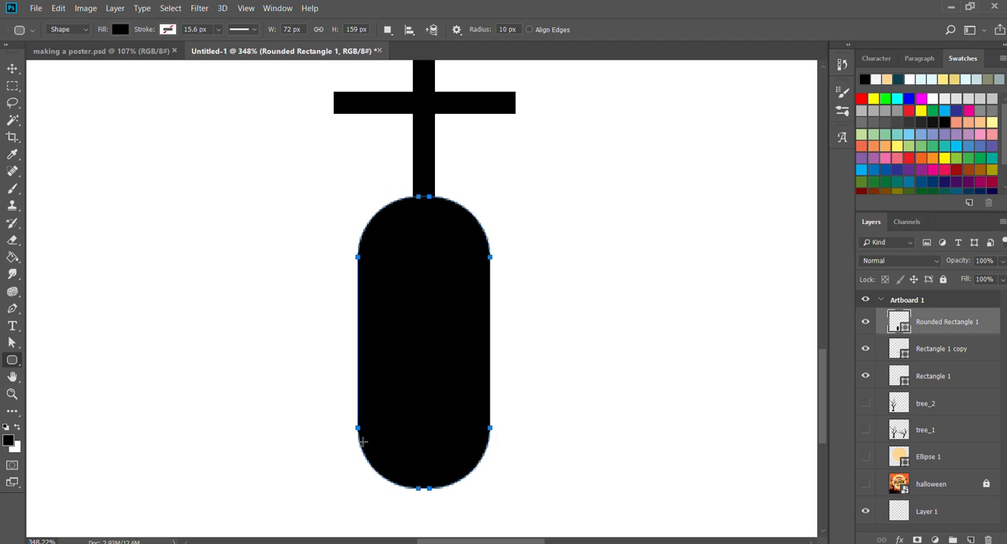
{"action": "key", "text": "ctrl+z"}
{"action": "key", "text": "Up"}
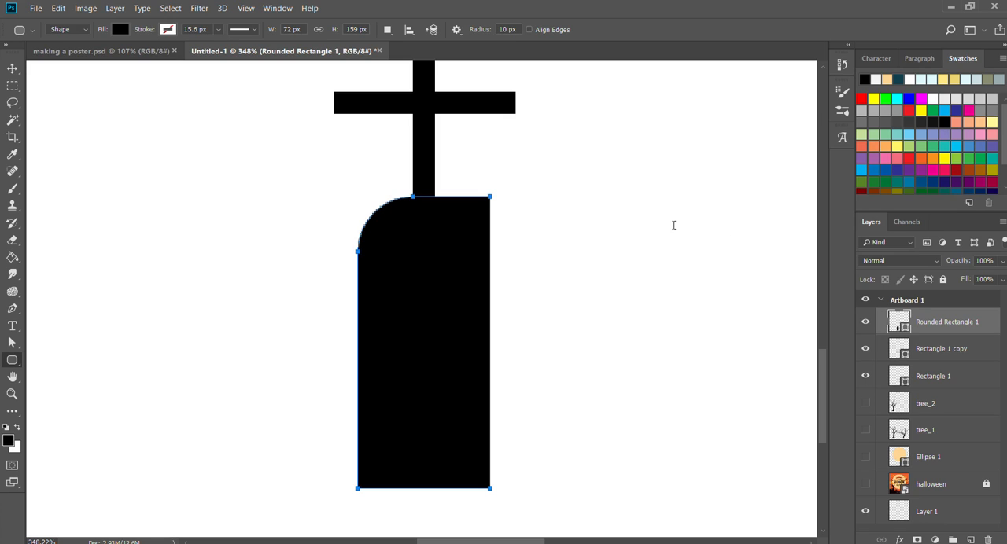
{"action": "key", "text": "Return"}
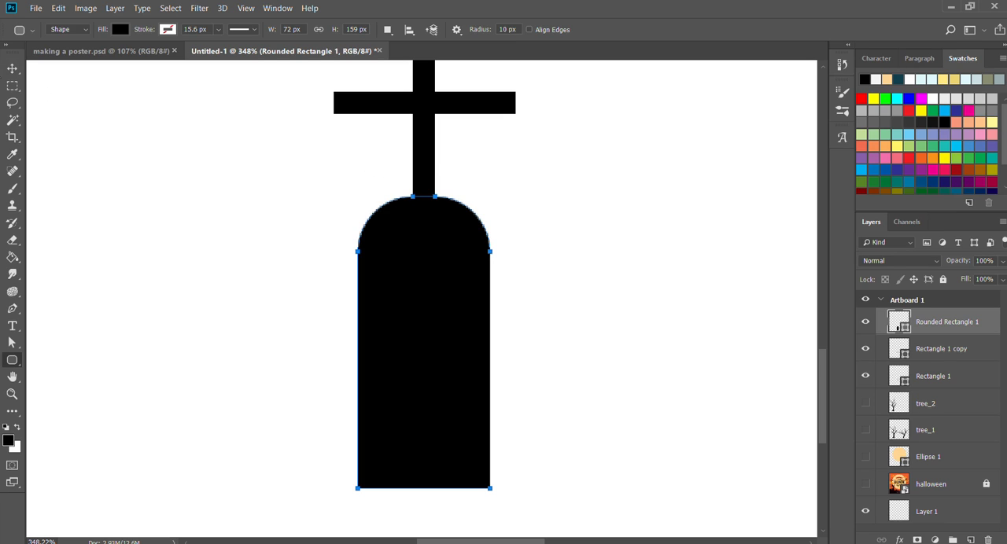
{"action": "left_click", "coordinate": [11, 68]}
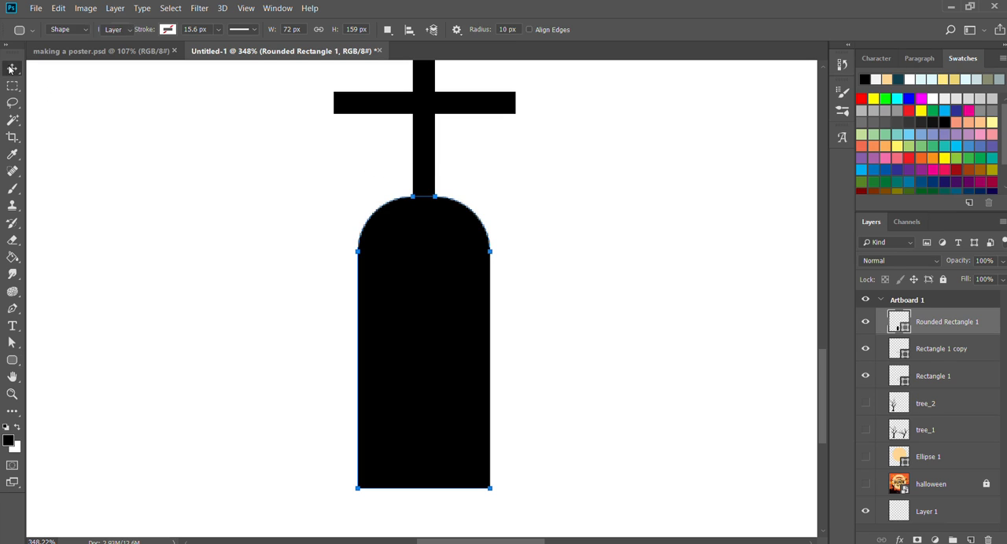
Enlarge the gravestone body around its centre to about 115% width and 116% height.
{"action": "key", "text": "z"}
{"action": "left_click_drag", "start_coordinate": [445, 295], "coordinate": [414, 292]}
{"action": "key", "text": "v"}
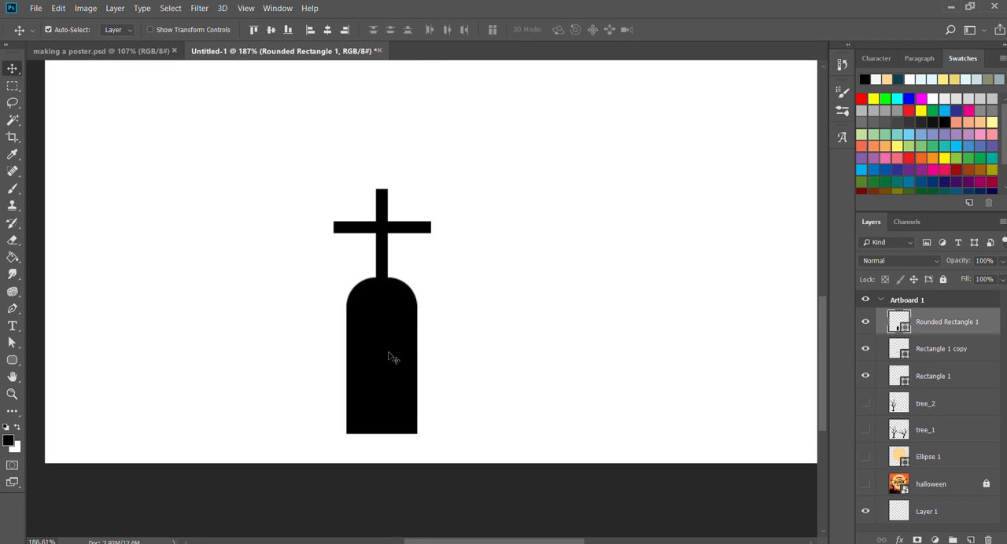
{"action": "left_click_drag", "start_coordinate": [386, 355], "coordinate": [412, 348]}
{"action": "key", "text": "ctrl+t"}
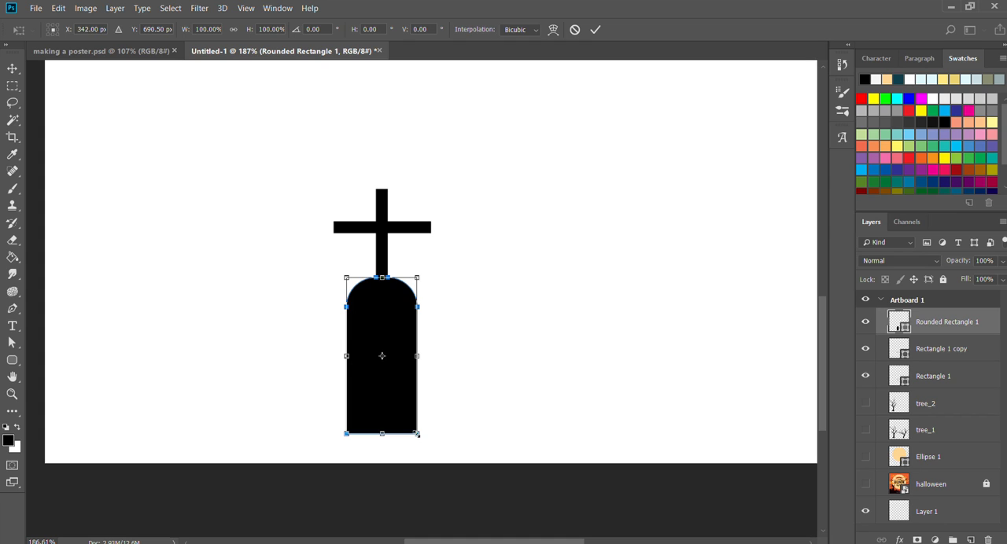
{"action": "mouse_move", "coordinate": [417, 434]}
{"action": "left_mouse_down"}
{"action": "mouse_move", "coordinate": [427, 459]}
{"action": "mouse_move", "coordinate": [411, 423]}
{"action": "mouse_move", "coordinate": [421, 448]}
{"action": "left_mouse_up"}
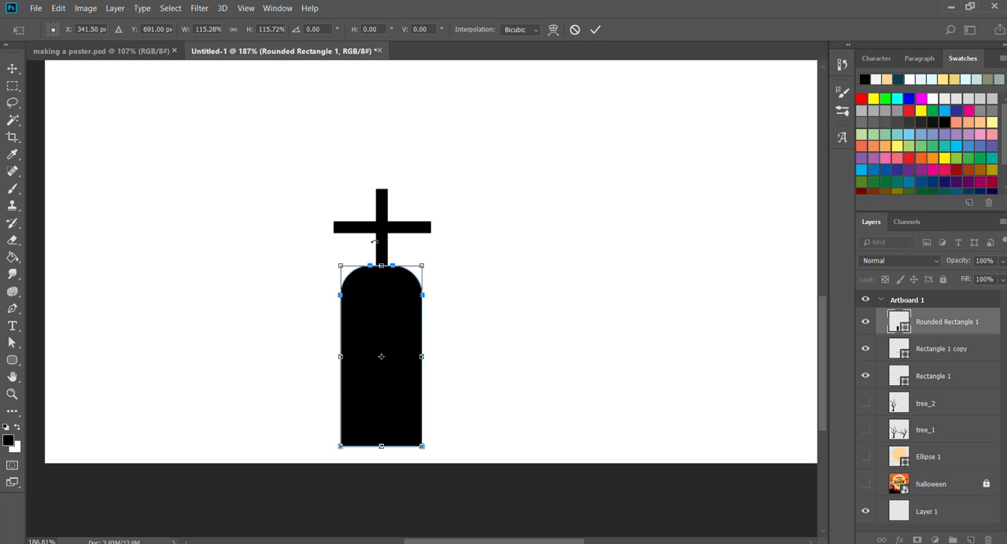
{"action": "key", "text": "Return"}
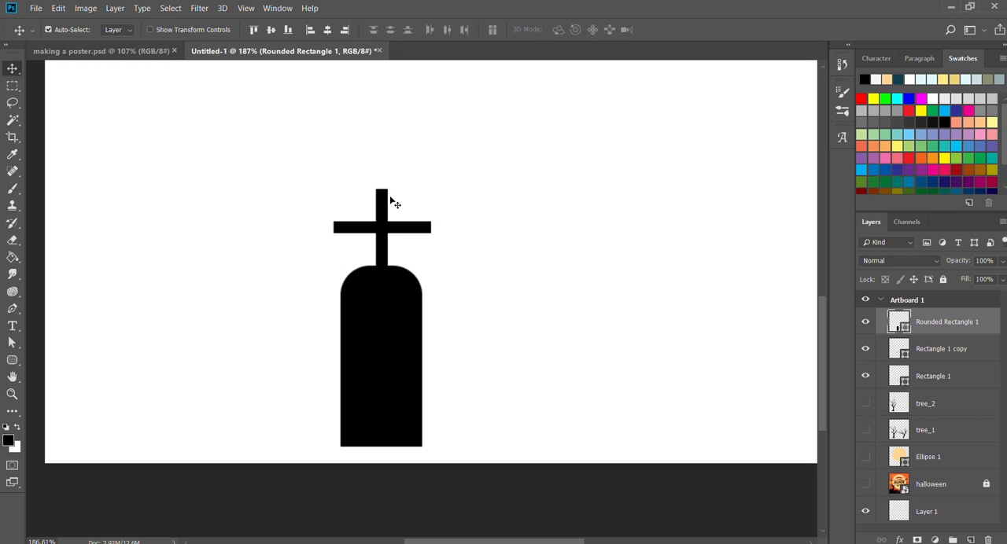
Raise the cross higher above the gravestone and merge its two bars into one layer named cross.
{"action": "left_click_drag", "start_coordinate": [413, 171], "coordinate": [382, 199]}
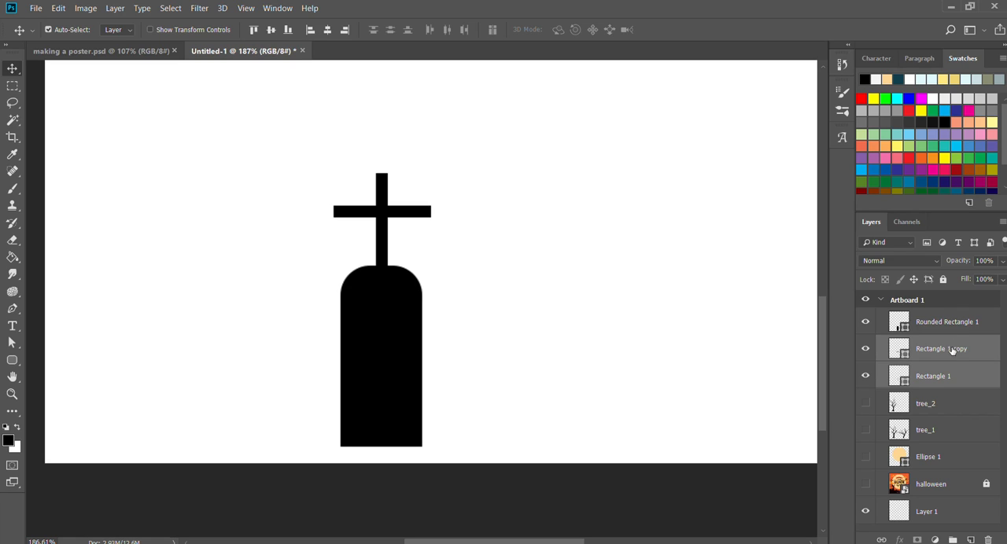
{"action": "key", "text": "ctrl+e"}
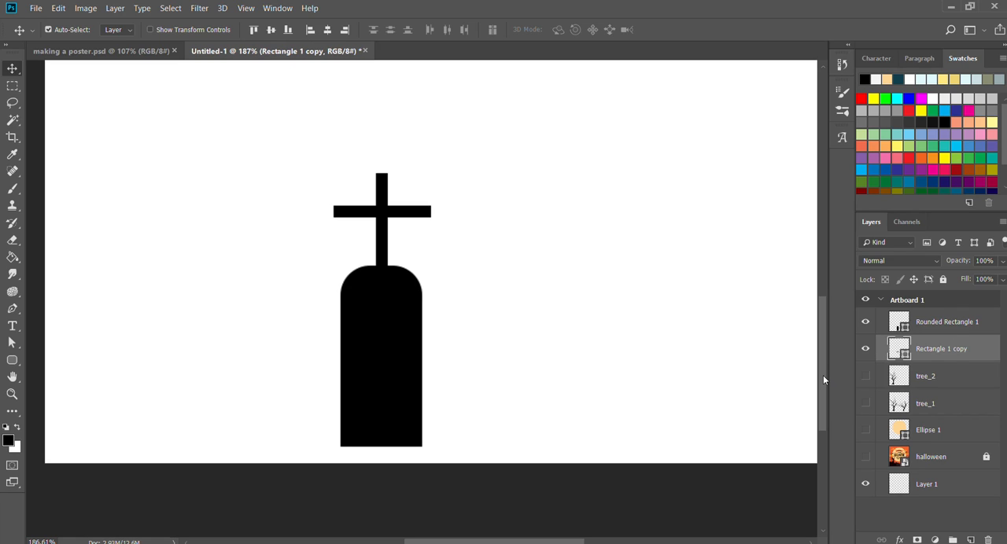
{"action": "double_click", "coordinate": [938, 346]}
{"action": "type", "text": "cross"}
{"action": "key", "text": "Return"}
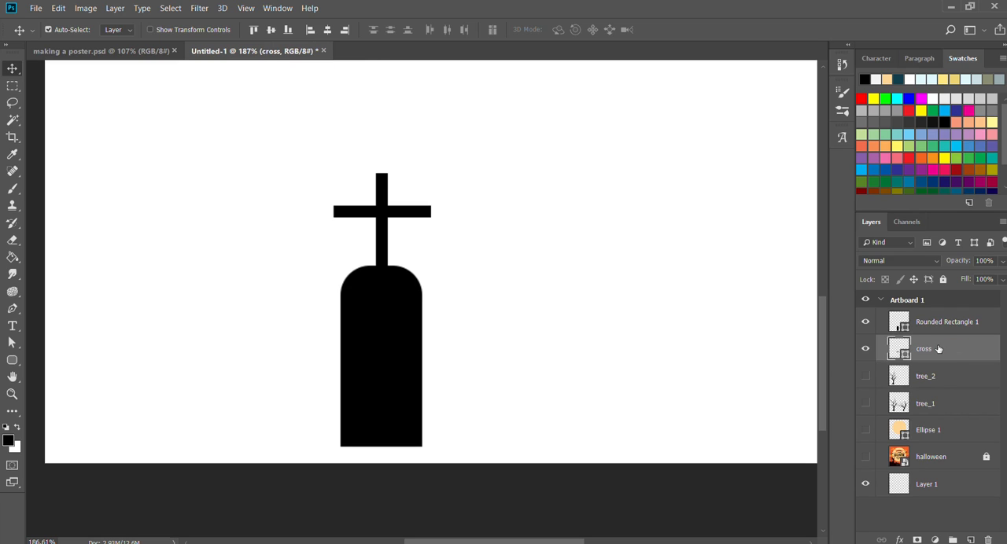
Merge the cross with the gravestone's rounded rectangle and name the combined layer tombstone.
{"action": "left_click", "coordinate": [389, 344]}
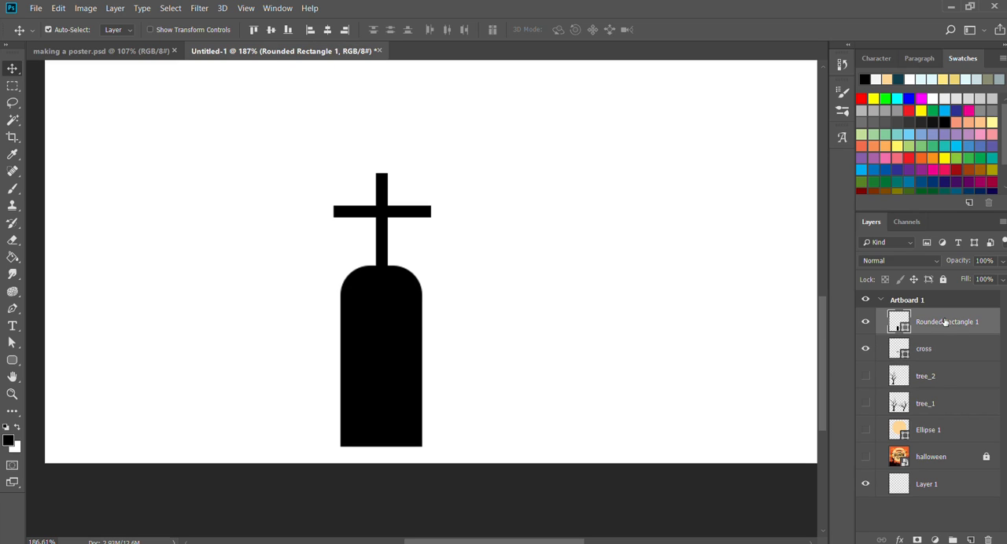
{"action": "left_click", "coordinate": [938, 344], "text": "shift"}
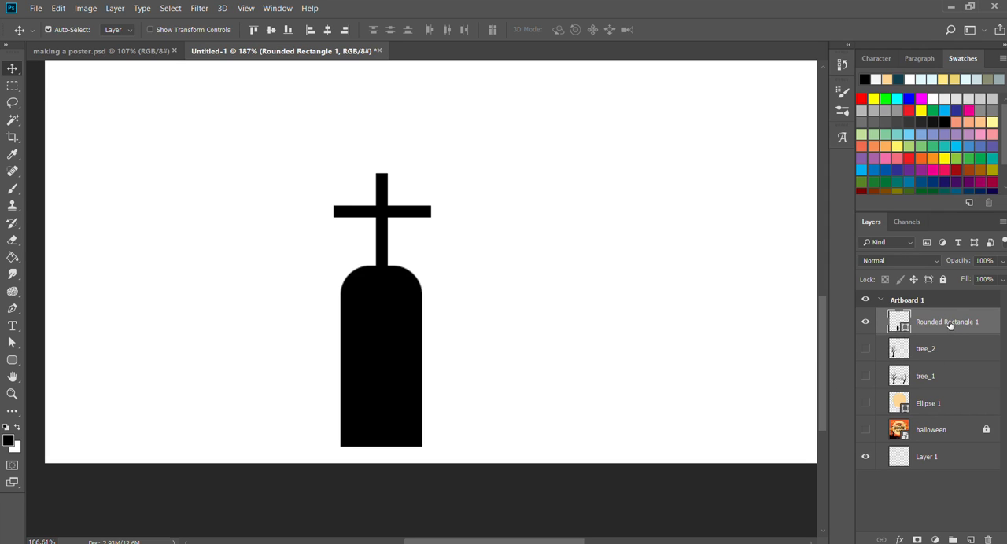
{"action": "double_click", "coordinate": [948, 323]}
{"action": "type", "text": "tombstone"}
{"action": "key", "text": "Return"}
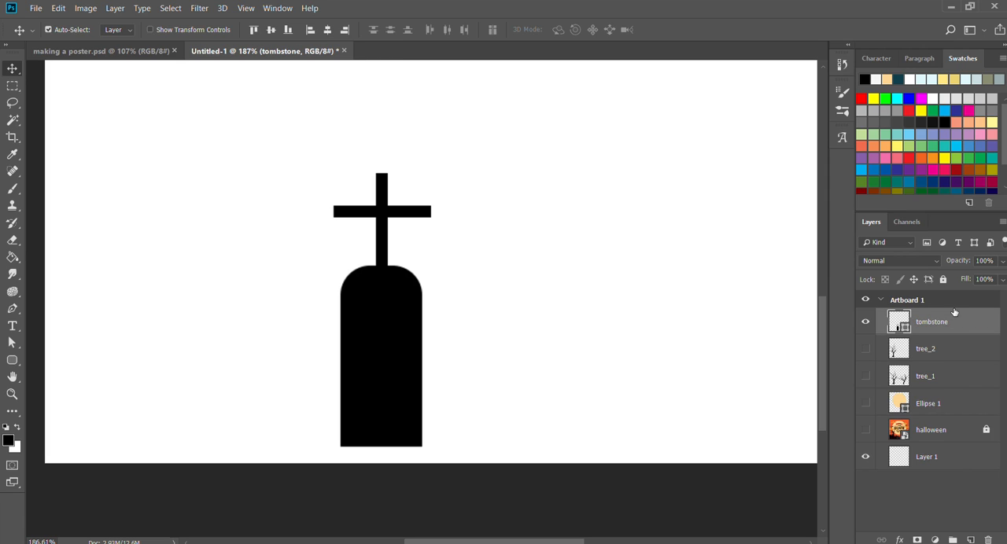
Show the tree_2 and tree_1 layers again around the tombstone.
{"action": "left_click", "coordinate": [865, 348]}
{"action": "left_click", "coordinate": [865, 376]}
{"action": "key", "text": "z"}
{"action": "left_click_drag", "start_coordinate": [494, 332], "coordinate": [472, 326]}
{"action": "left_click_drag", "start_coordinate": [537, 283], "coordinate": [479, 352]}
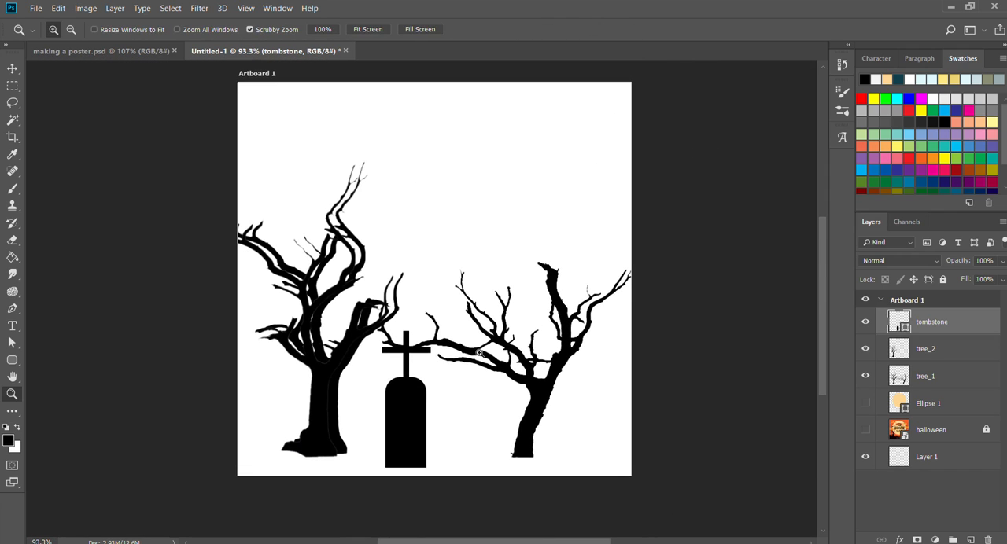
{"action": "key", "text": "v"}
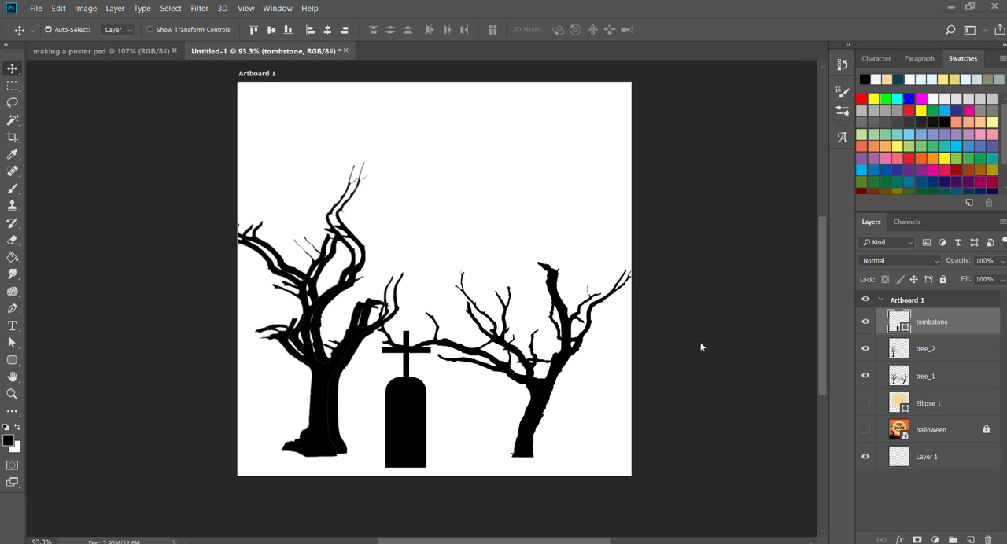
Place the grass image across the artboard's width and move it down to the foot of the trees.
{"action": "left_click_drag", "start_coordinate": [761, 280], "coordinate": [292, 268]}
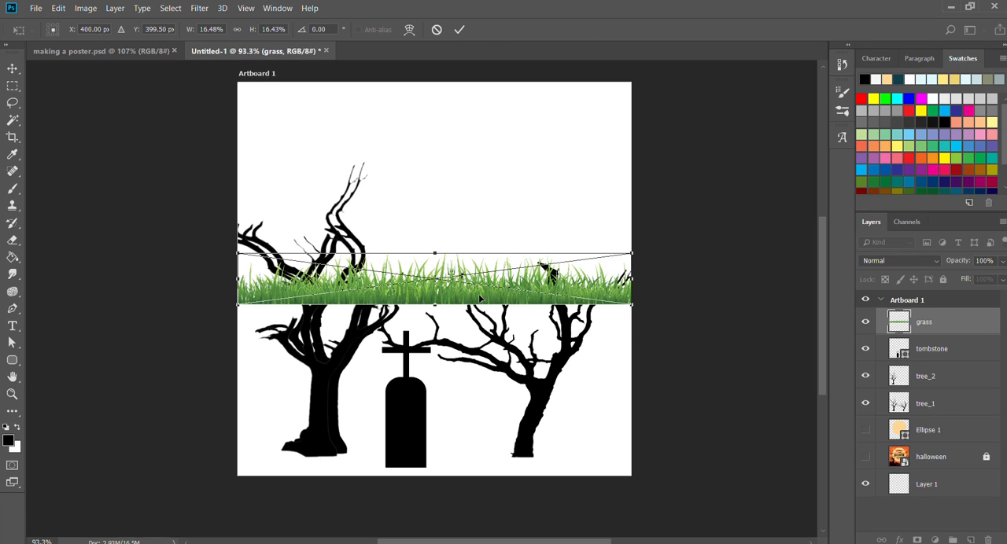
{"action": "key", "text": "Return"}
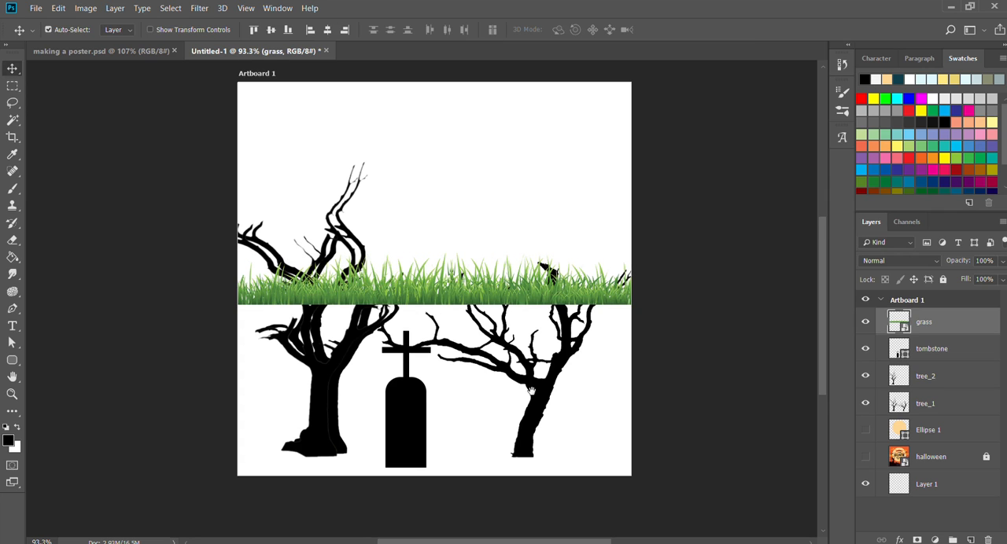
{"action": "scroll", "coordinate": [488, 306], "scroll_direction": "down", "scroll_amount": 1}
{"action": "left_click_drag", "start_coordinate": [476, 273], "coordinate": [550, 425]}
{"action": "key", "text": "z"}
{"action": "left_click_drag", "start_coordinate": [379, 412], "coordinate": [495, 406]}
{"action": "key", "text": "v"}
{"action": "key", "text": "z"}
{"action": "left_click_drag", "start_coordinate": [575, 406], "coordinate": [539, 407]}
{"action": "left_click_drag", "start_coordinate": [634, 416], "coordinate": [373, 392]}
Scale the grass to about 8.22% width and 8.29% height, and seat it in the artboard's lower-left corner.
{"action": "key", "text": "ctrl+t"}
{"action": "left_click_drag", "start_coordinate": [658, 326], "coordinate": [380, 363]}
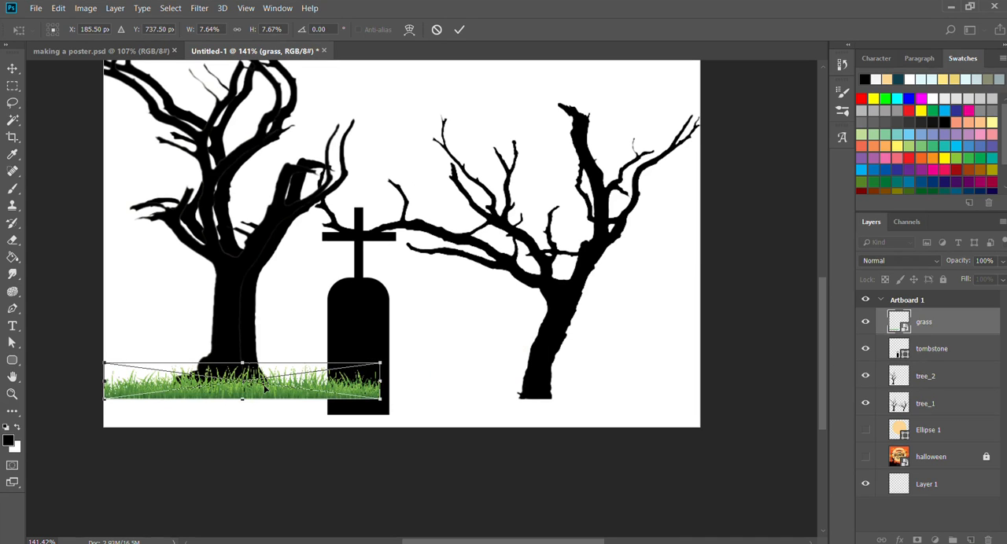
{"action": "left_click_drag", "start_coordinate": [265, 389], "coordinate": [253, 416]}
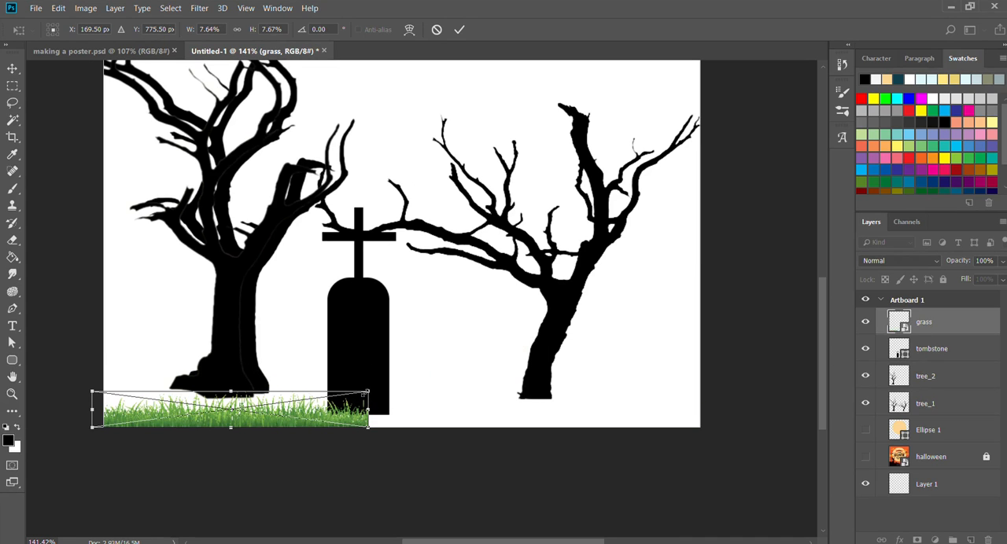
{"action": "left_click_drag", "start_coordinate": [365, 391], "coordinate": [385, 386]}
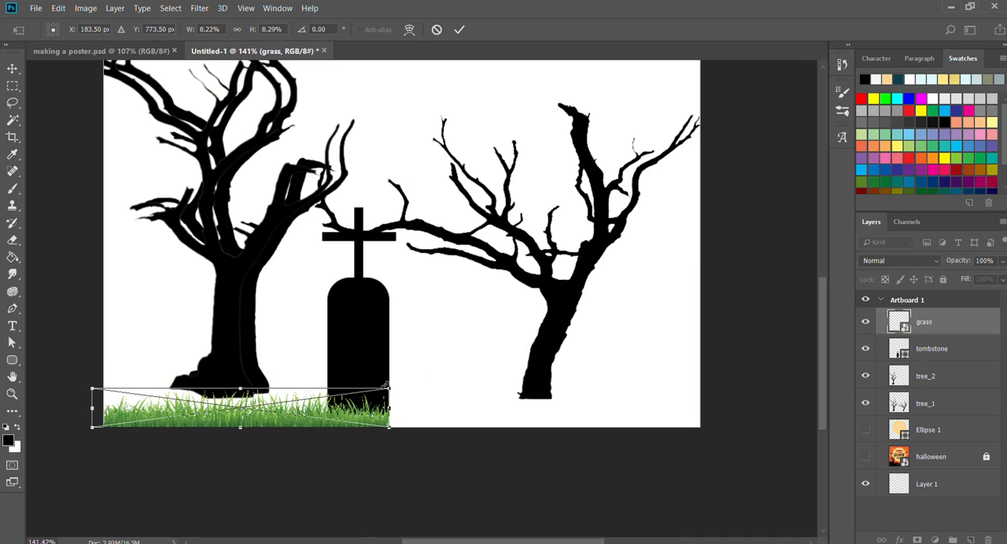
{"action": "key", "text": "Return"}
{"action": "key", "text": "z"}
{"action": "key", "text": "v"}
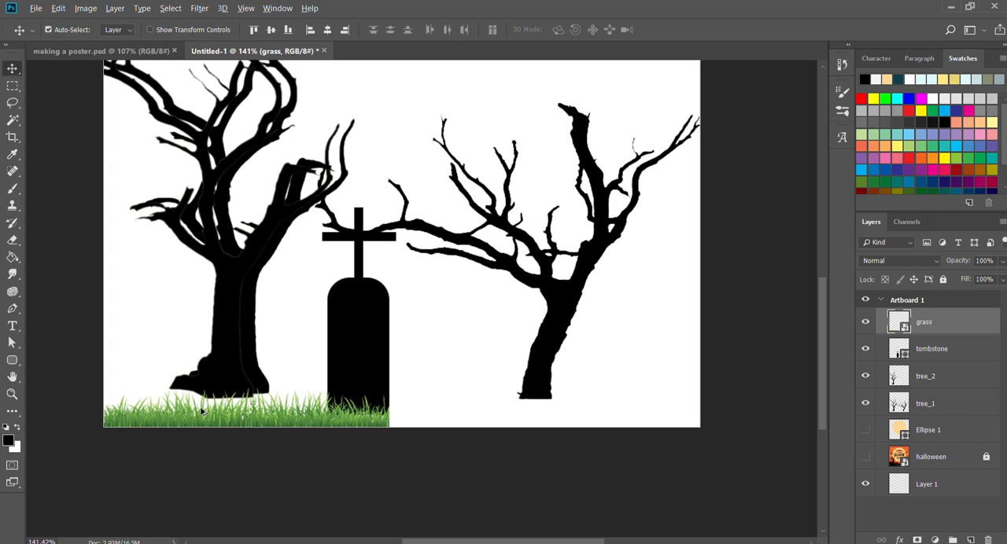
Duplicate the grass strip twice to the right so it spans the artboard's whole lower edge.
{"action": "left_click_drag", "start_coordinate": [189, 412], "coordinate": [369, 406]}
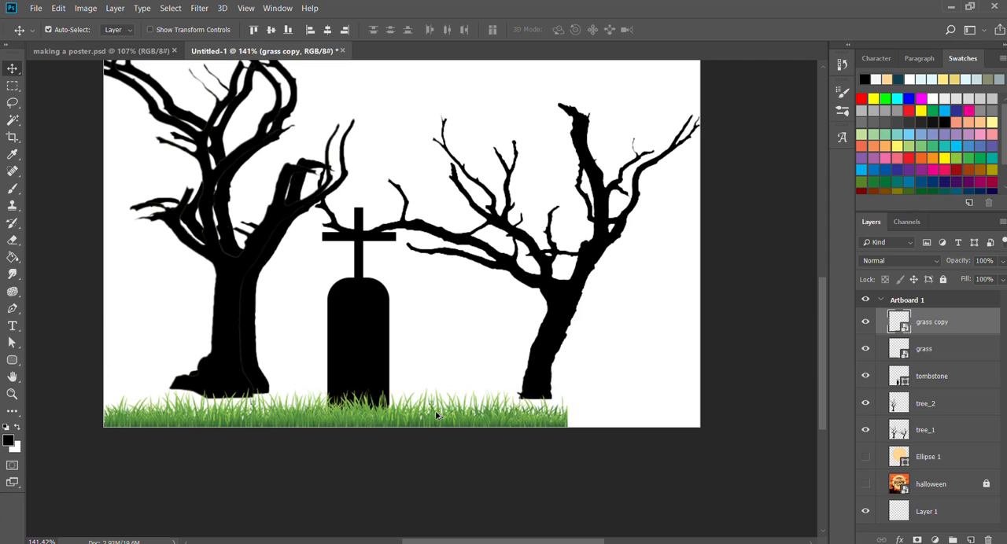
{"action": "left_click_drag", "start_coordinate": [437, 416], "coordinate": [572, 413]}
{"action": "key", "text": "ctrl+j"}
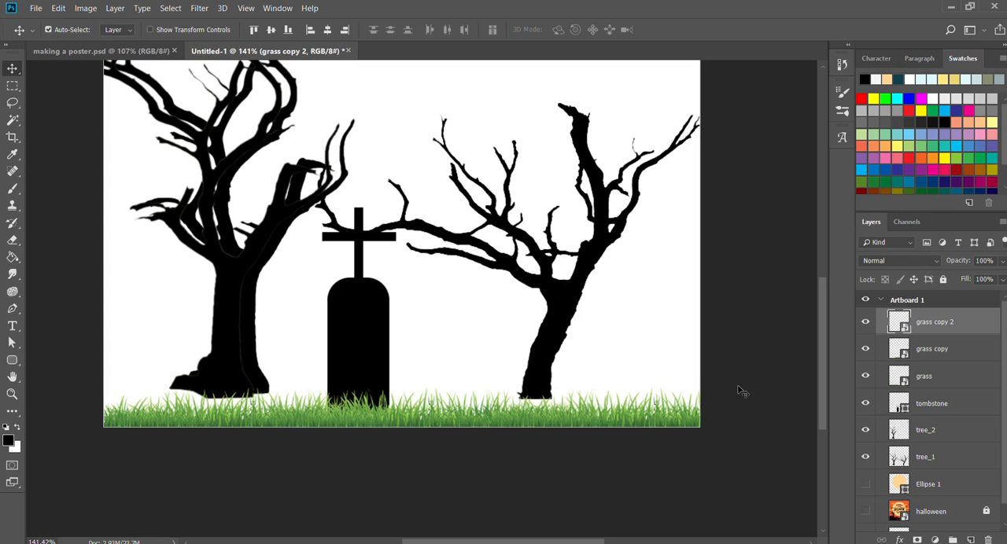
Merge the three grass layers into a single strip and check it by toggling its visibility.
{"action": "left_click", "coordinate": [957, 372], "text": "shift"}
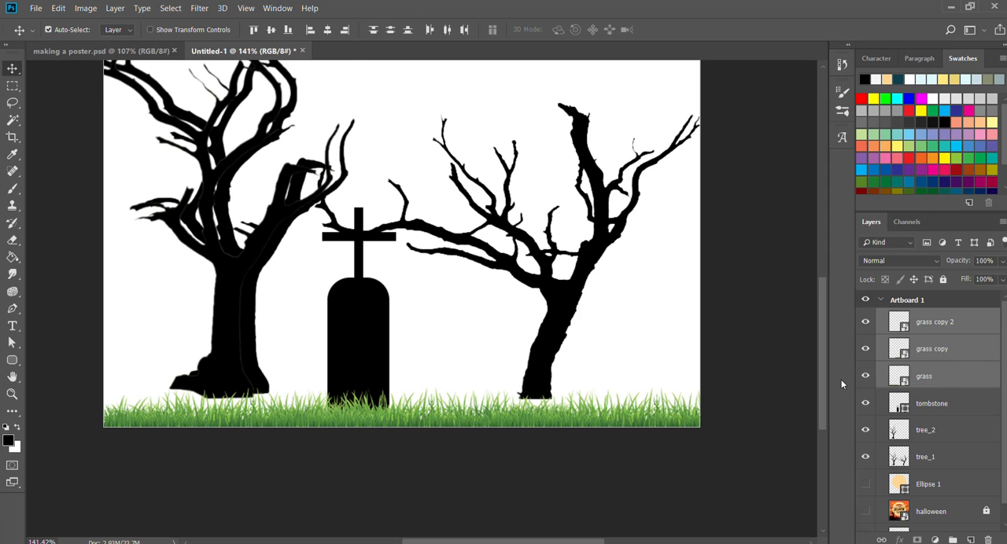
{"action": "key", "text": "ctrl+e"}
{"action": "left_click", "coordinate": [865, 322]}
{"action": "left_click", "coordinate": [865, 322]}
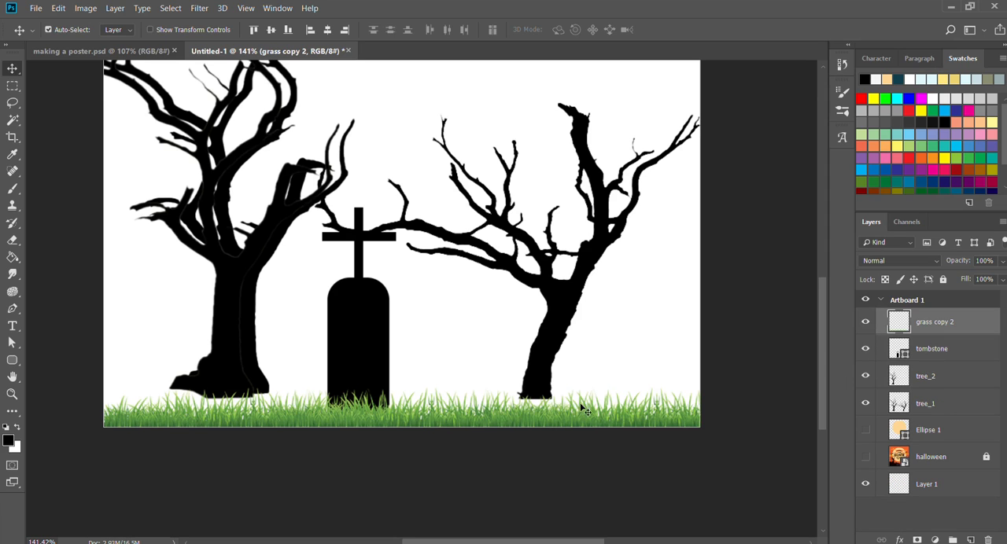
{"action": "left_click_drag", "start_coordinate": [502, 414], "coordinate": [490, 336]}
{"action": "key", "text": "ctrl+z"}
Show the halloween reference layer and raise the grass strip to about Y 607.5 px over its graveyard horizon.
{"action": "key", "text": "z"}
{"action": "left_click_drag", "start_coordinate": [570, 262], "coordinate": [568, 321]}
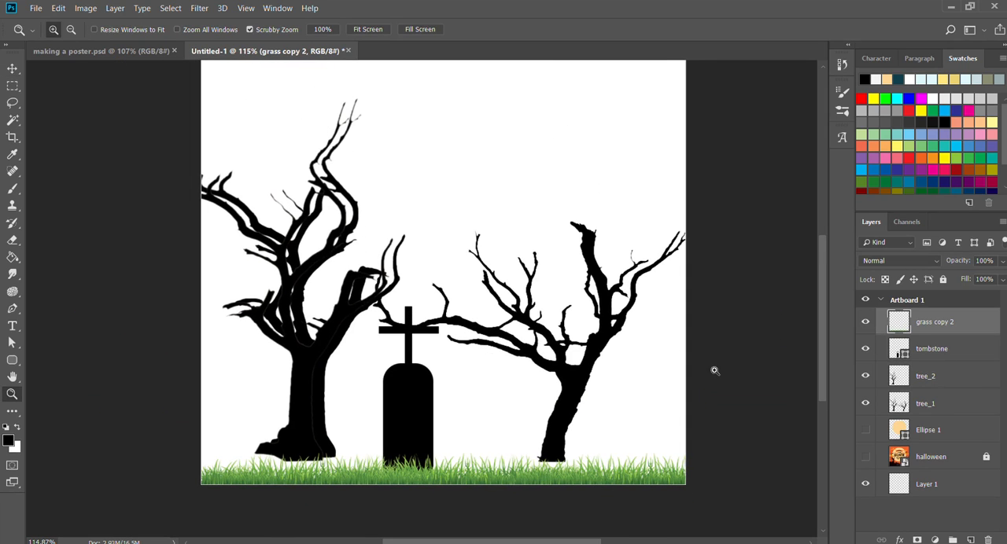
{"action": "left_click", "coordinate": [865, 457]}
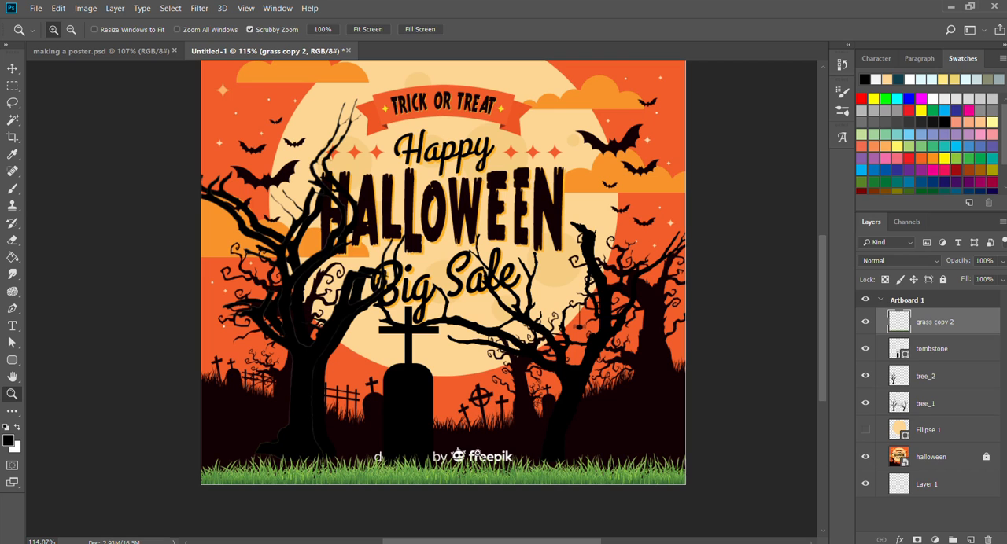
{"action": "key", "text": "v"}
{"action": "left_click_drag", "start_coordinate": [324, 472], "coordinate": [299, 365]}
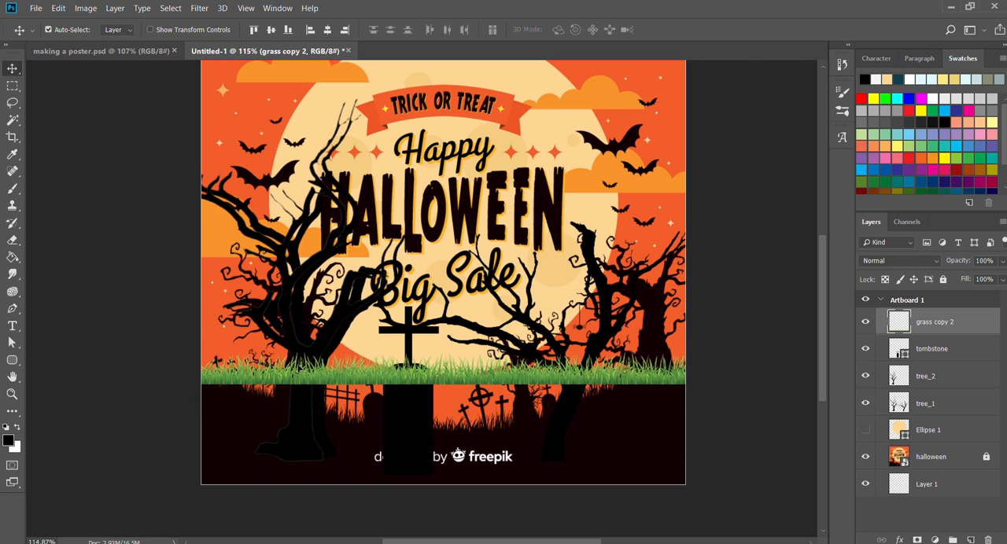
Warp the grass strip with a Custom warp, pulling its lower edge down into a smooth downward-bulging curve.
{"action": "key", "text": "z"}
{"action": "left_click_drag", "start_coordinate": [418, 385], "coordinate": [472, 386]}
{"action": "key", "text": "ctrl+t"}
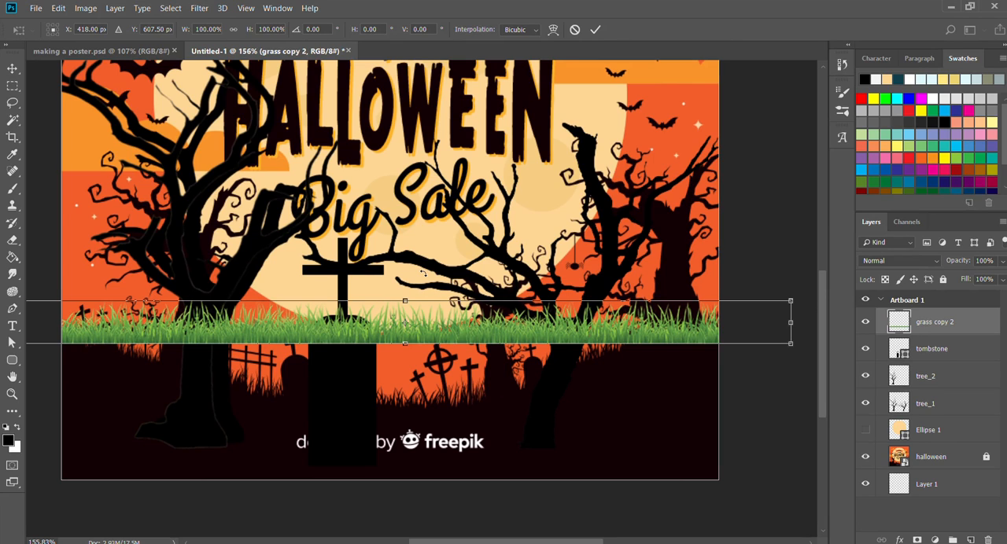
{"action": "left_click", "coordinate": [553, 29]}
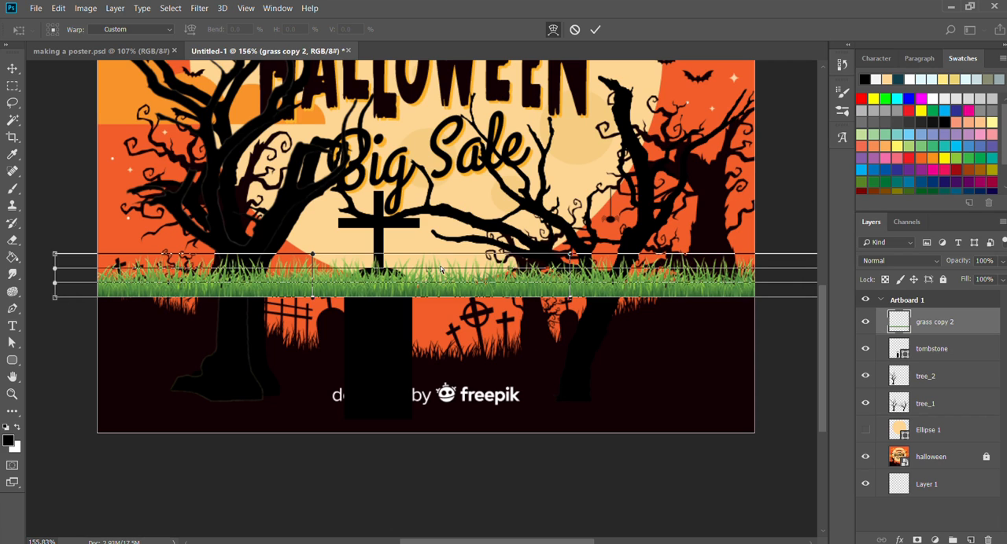
{"action": "mouse_move", "coordinate": [430, 275]}
{"action": "left_mouse_down"}
{"action": "mouse_move", "coordinate": [429, 292]}
{"action": "mouse_move", "coordinate": [431, 278]}
{"action": "left_mouse_up"}
{"action": "key", "text": "ctrl+z"}
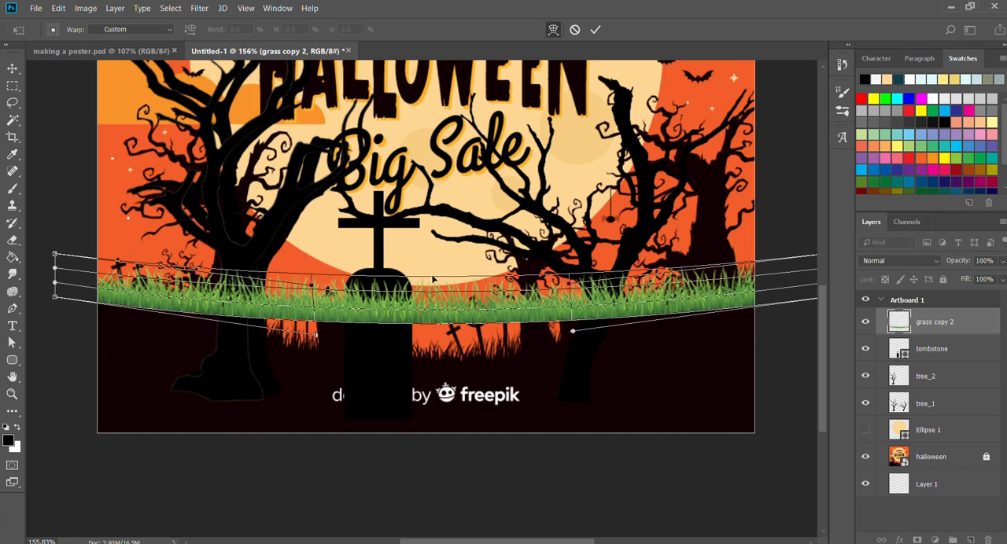
{"action": "left_click_drag", "start_coordinate": [434, 316], "coordinate": [435, 327]}
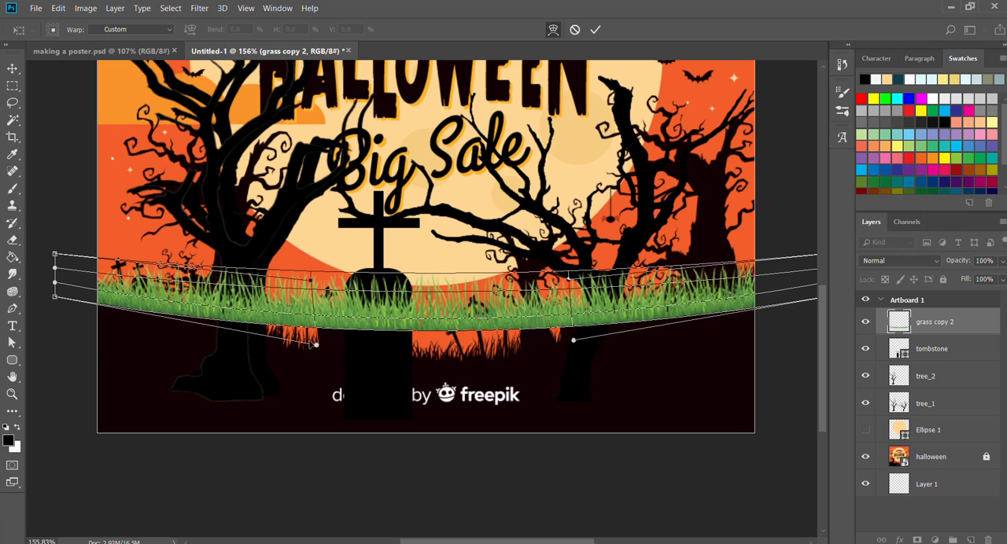
{"action": "left_click_drag", "start_coordinate": [315, 344], "coordinate": [317, 399]}
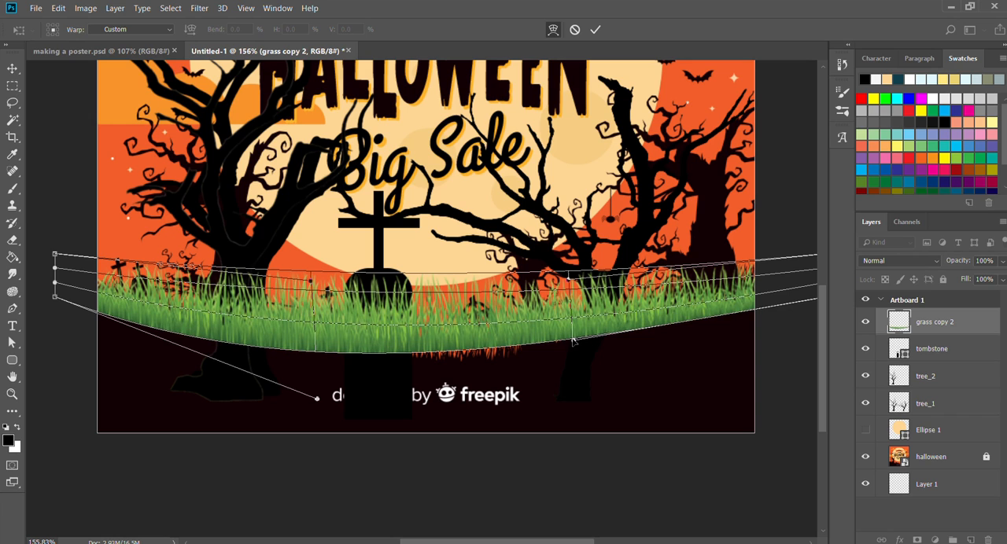
{"action": "left_click_drag", "start_coordinate": [572, 340], "coordinate": [566, 404]}
Lower the warp's upper grid and deepen its bottom curve so the grass follows the reference graveyard's curved ground, and apply the warp.
{"action": "left_click_drag", "start_coordinate": [440, 285], "coordinate": [406, 287]}
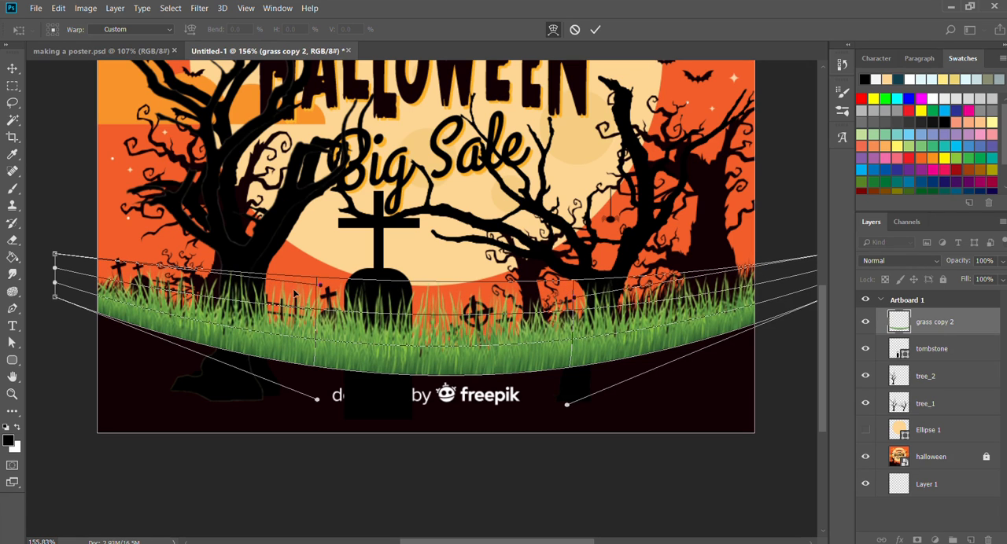
{"action": "left_click_drag", "start_coordinate": [318, 287], "coordinate": [322, 301]}
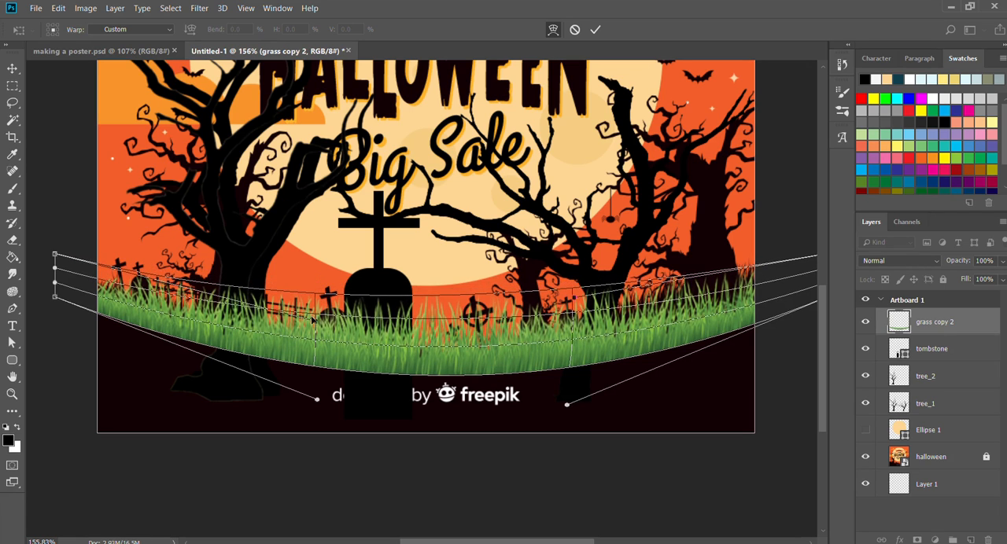
{"action": "left_click_drag", "start_coordinate": [572, 295], "coordinate": [575, 327]}
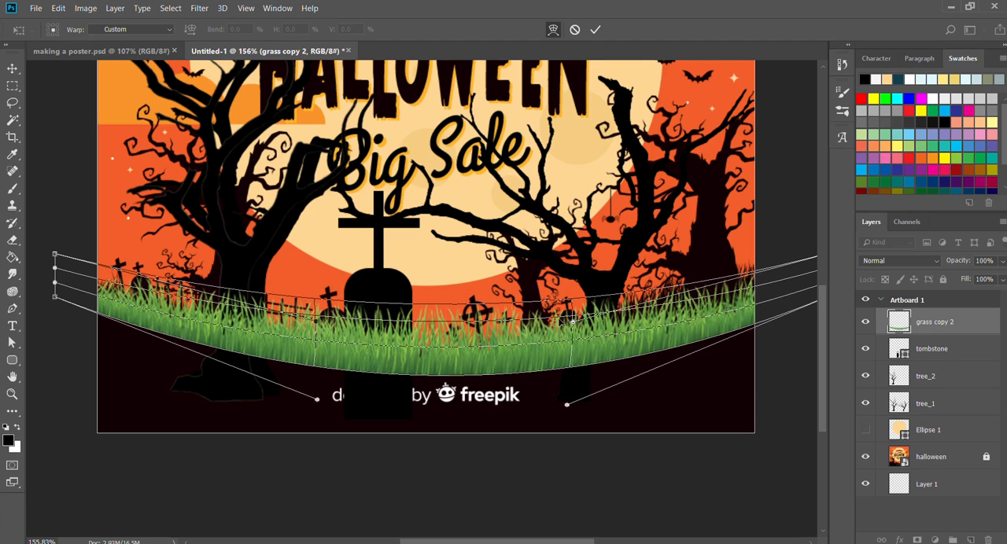
{"action": "left_click_drag", "start_coordinate": [440, 344], "coordinate": [440, 351]}
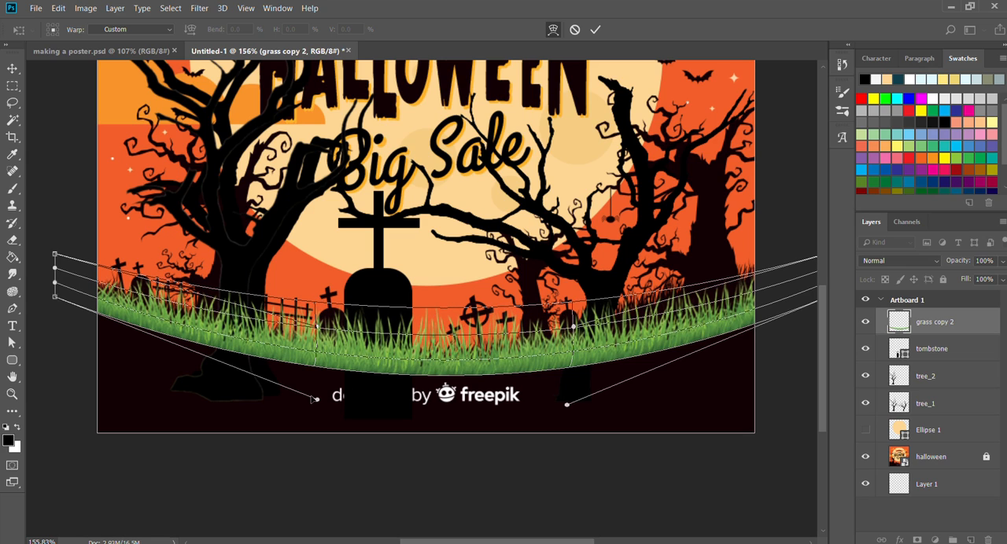
{"action": "left_click_drag", "start_coordinate": [313, 400], "coordinate": [314, 424]}
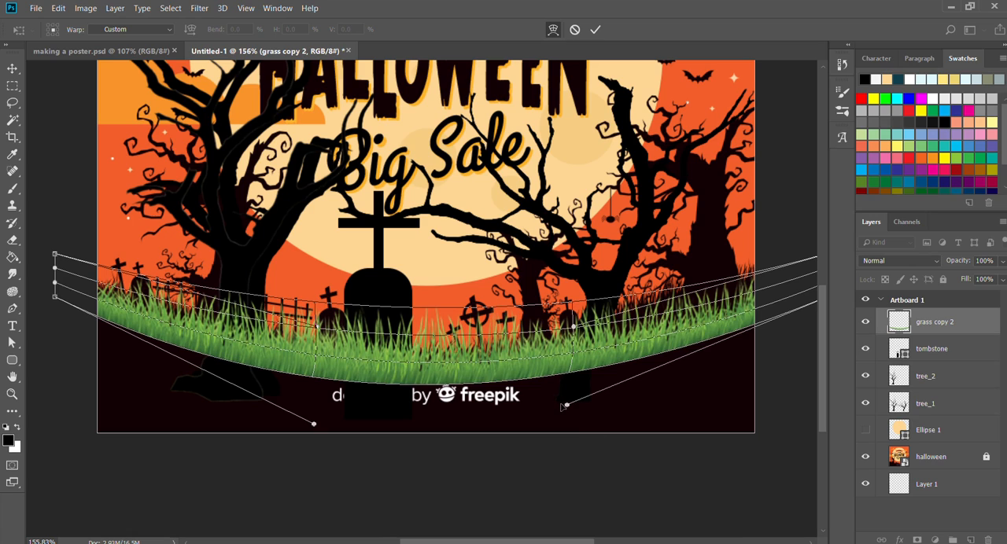
{"action": "left_click_drag", "start_coordinate": [563, 405], "coordinate": [564, 412]}
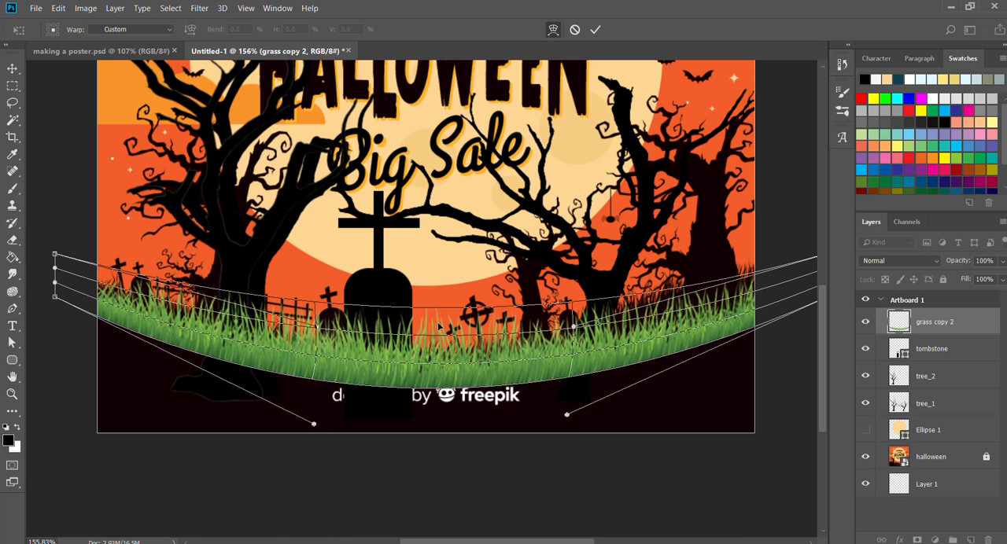
{"action": "mouse_move", "coordinate": [438, 324]}
{"action": "left_mouse_down"}
{"action": "mouse_move", "coordinate": [432, 313]}
{"action": "mouse_move", "coordinate": [434, 323]}
{"action": "left_mouse_up"}
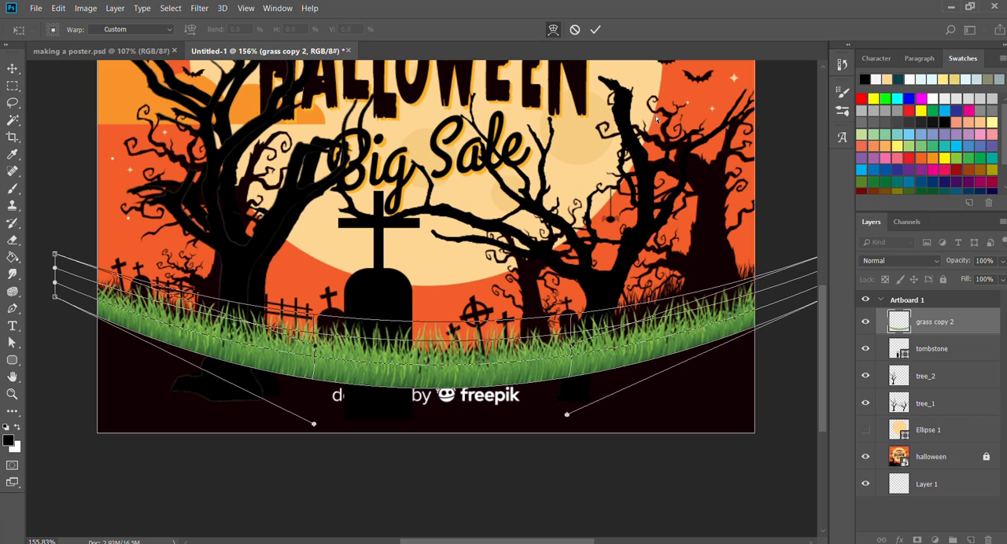
{"action": "left_click", "coordinate": [593, 29]}
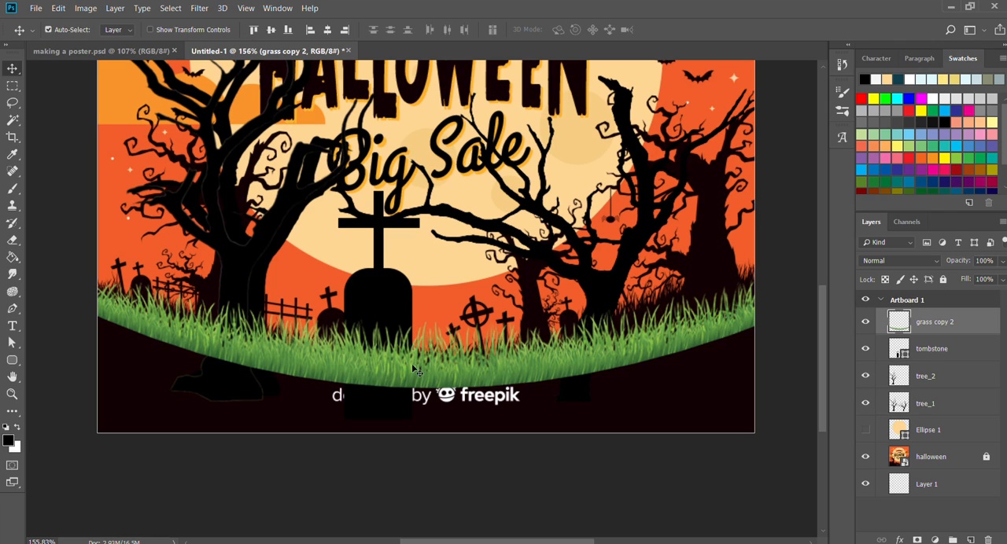
Compare the curved grass with and without the halloween reference layer, and leave that layer hidden.
{"action": "left_click", "coordinate": [865, 457]}
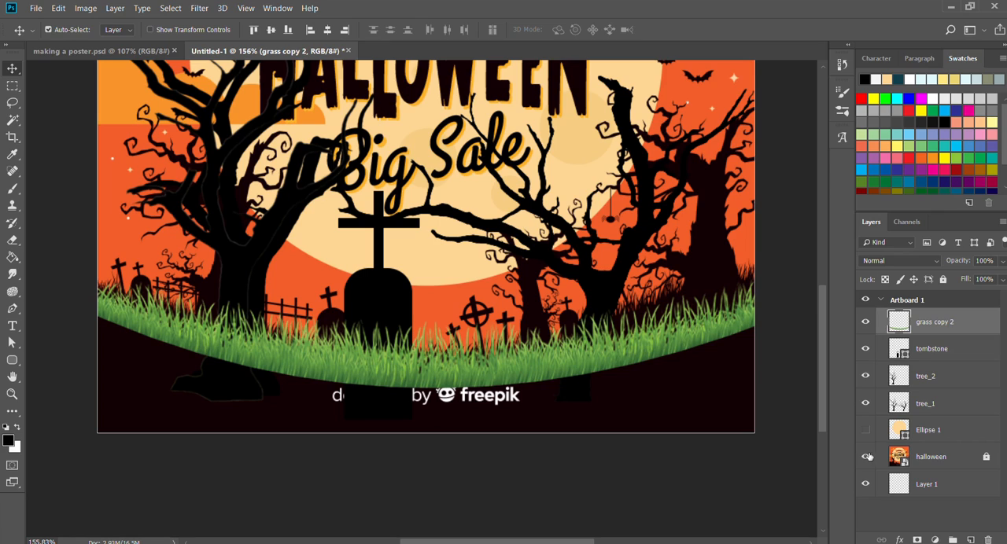
{"action": "left_click", "coordinate": [865, 457]}
{"action": "left_click", "coordinate": [867, 456]}
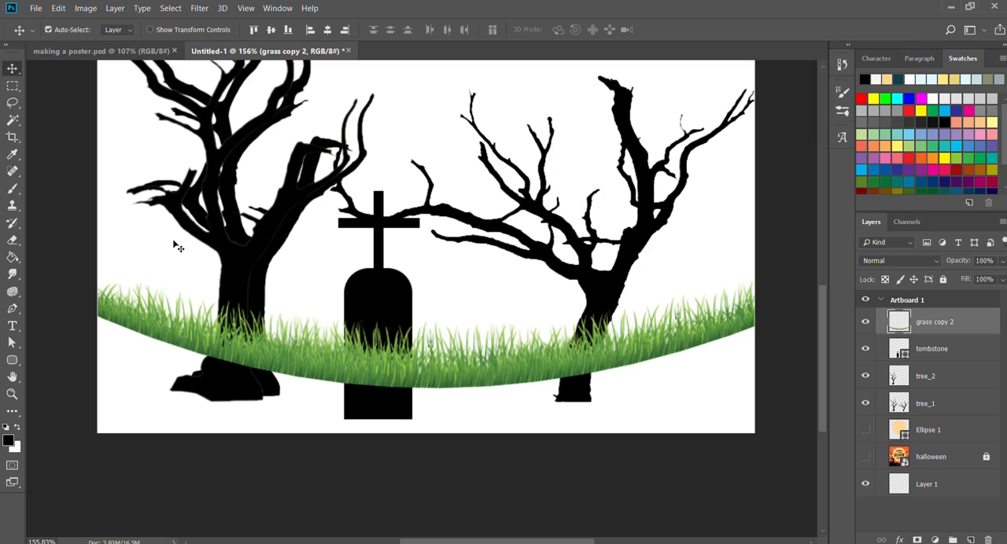
{"action": "left_click", "coordinate": [13, 360]}
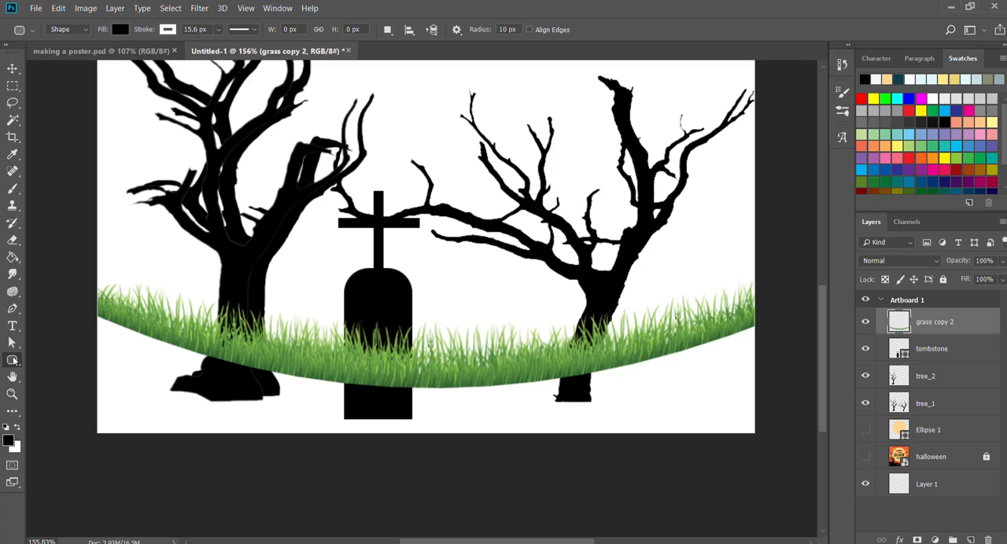
{"action": "left_click", "coordinate": [53, 357]}
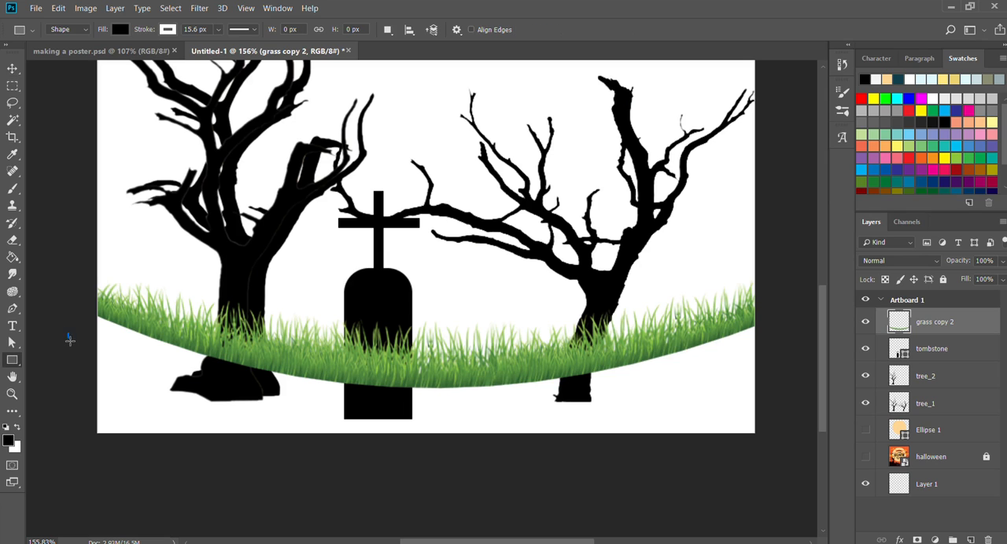
{"action": "left_click_drag", "start_coordinate": [68, 333], "coordinate": [786, 458]}
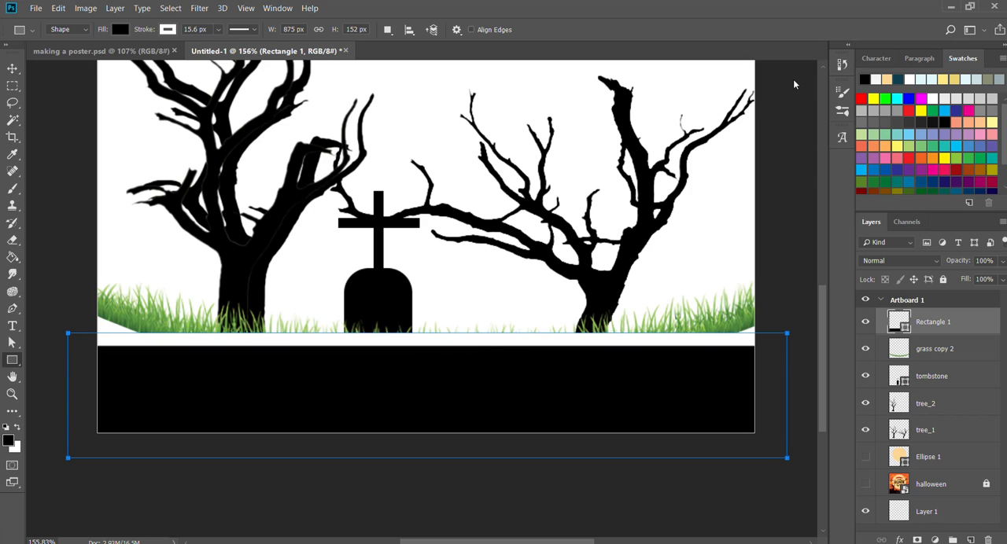
{"action": "key", "text": "ctrl+z"}
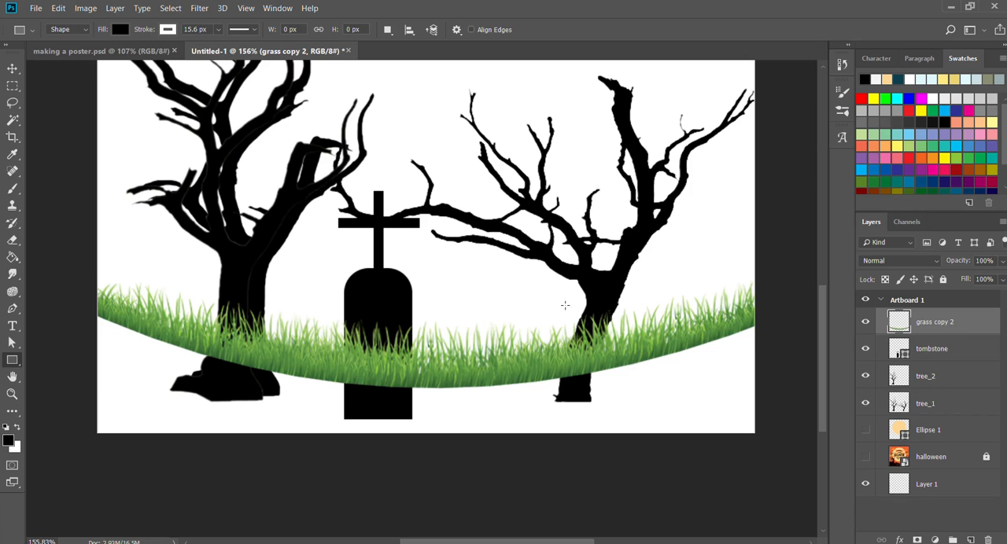
Draw a closed four-point black Pen shape, about 849 by 189 px, covering the artboard's lower part from the grass's outer ends.
{"action": "left_click", "coordinate": [12, 309]}
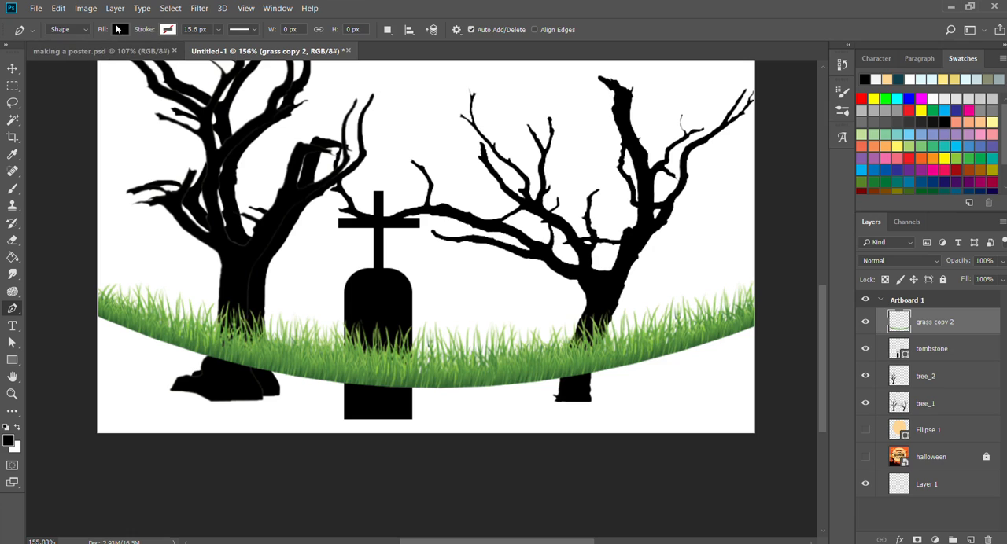
{"action": "left_click", "coordinate": [79, 301]}
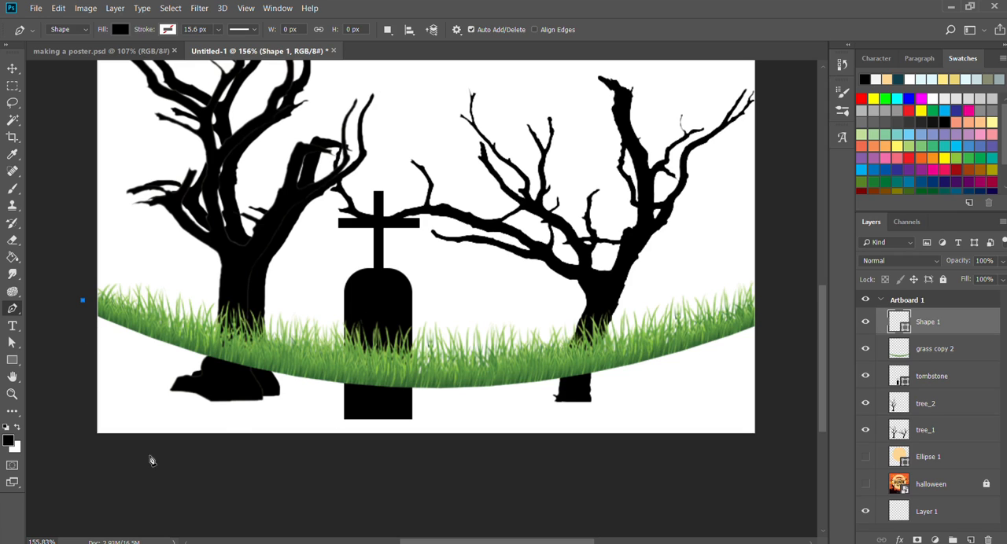
{"action": "left_click", "coordinate": [80, 456]}
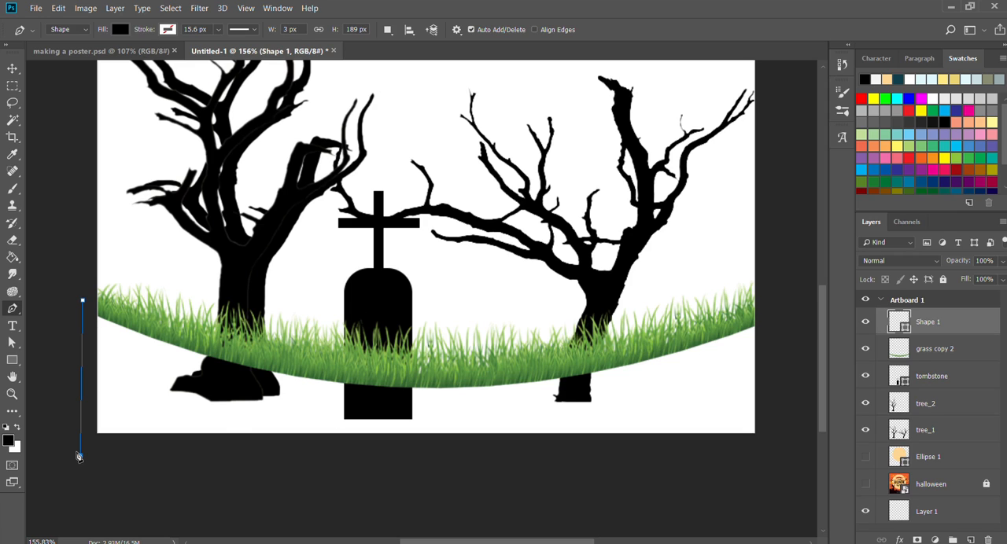
{"action": "left_click", "coordinate": [772, 454]}
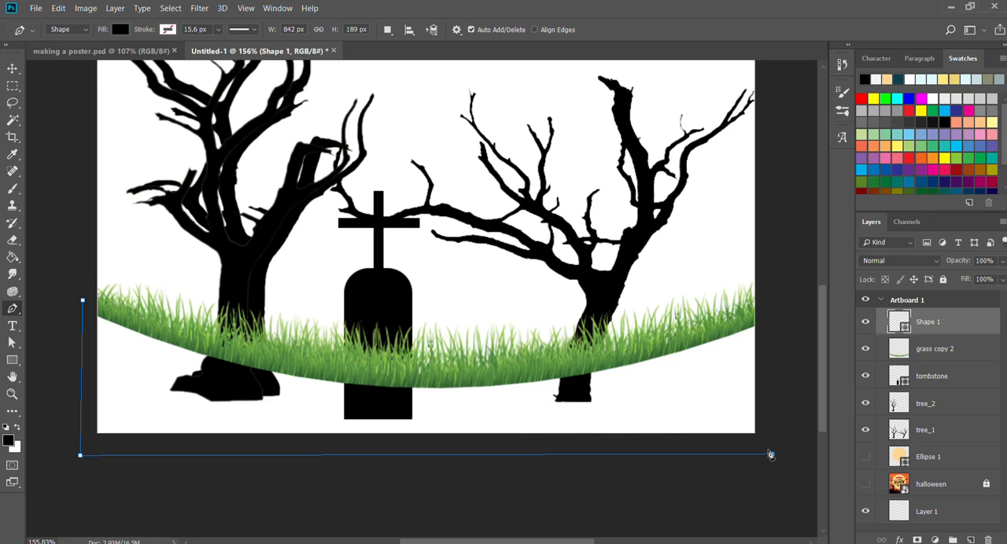
{"action": "left_click", "coordinate": [777, 301]}
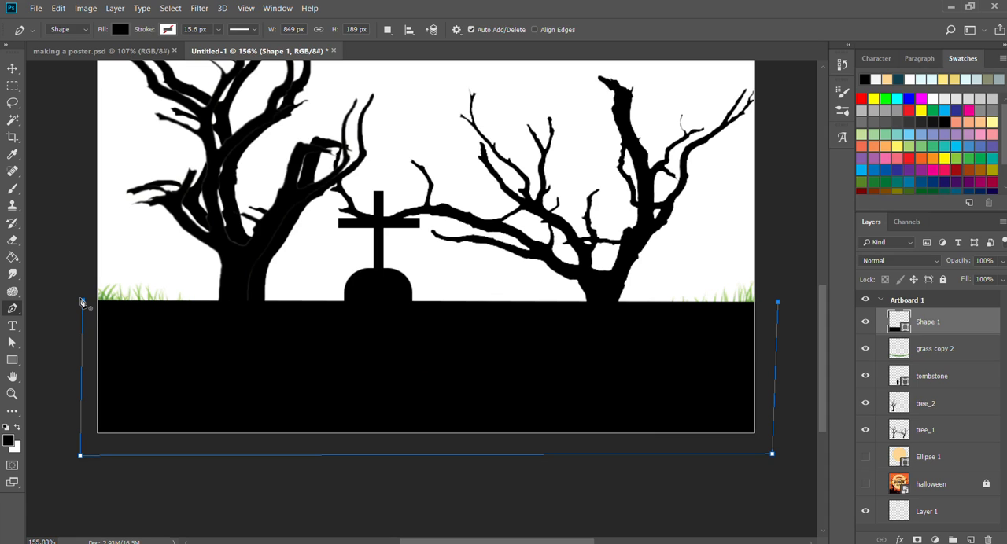
{"action": "left_click", "coordinate": [82, 302]}
Add an anchor point midway along the black shape's top edge, lower it into the grass base, and convert it to a smooth curve.
{"action": "left_click", "coordinate": [433, 355]}
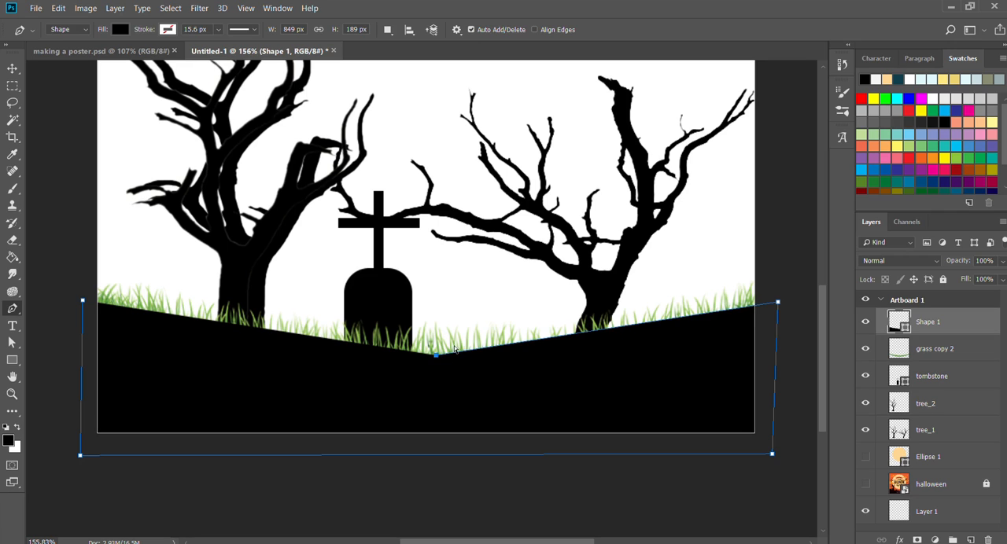
{"action": "left_click_drag", "start_coordinate": [435, 355], "coordinate": [423, 371]}
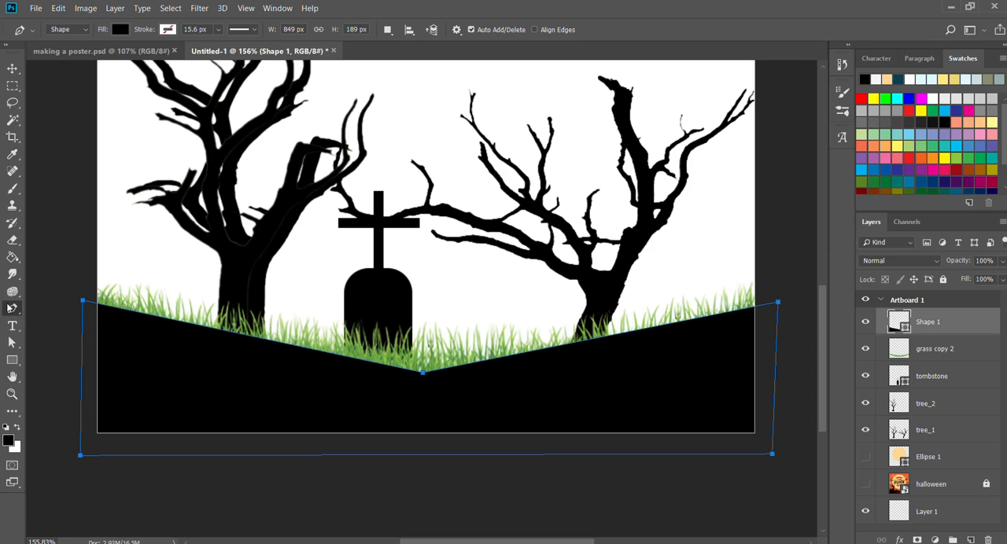
{"action": "left_click", "coordinate": [54, 366]}
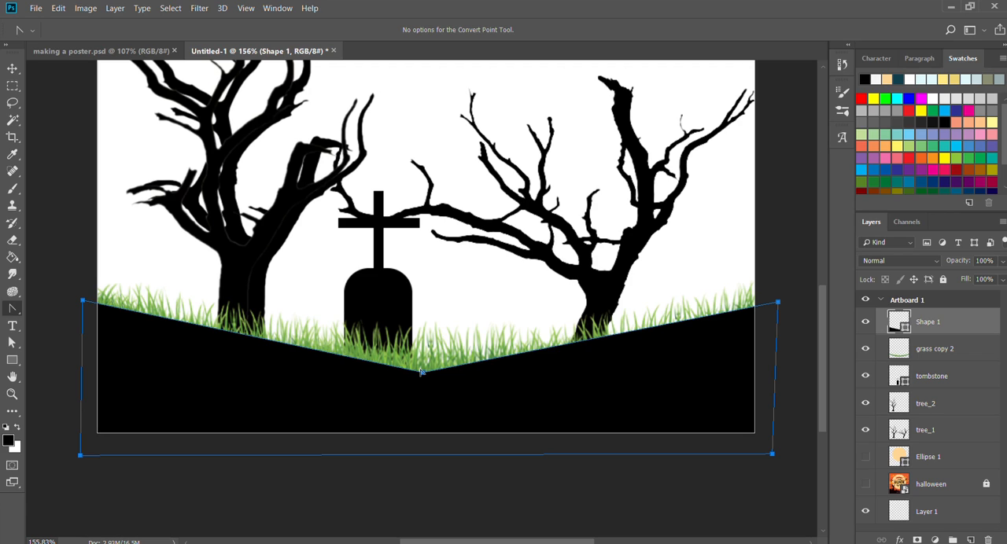
{"action": "left_click_drag", "start_coordinate": [421, 372], "coordinate": [257, 359]}
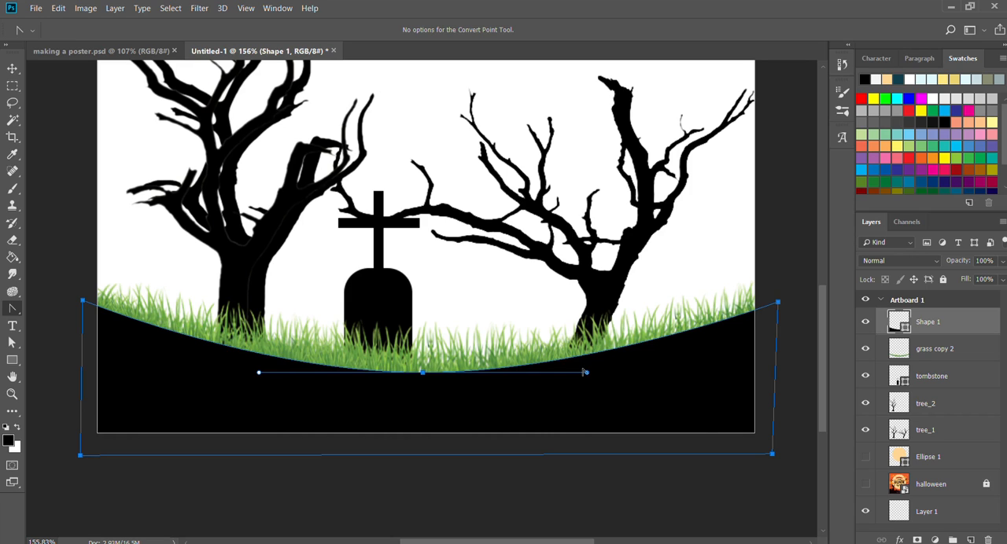
Adjust both direction handles of the middle anchor so the black ground's top edge follows the grass curve, and deselect the shape.
{"action": "left_click_drag", "start_coordinate": [584, 372], "coordinate": [587, 382]}
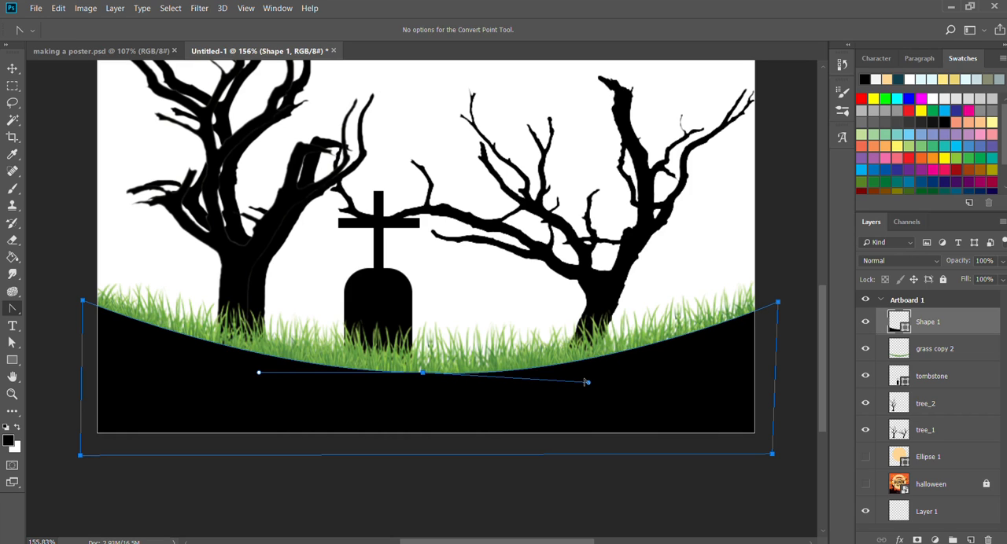
{"action": "left_click_drag", "start_coordinate": [257, 372], "coordinate": [208, 389]}
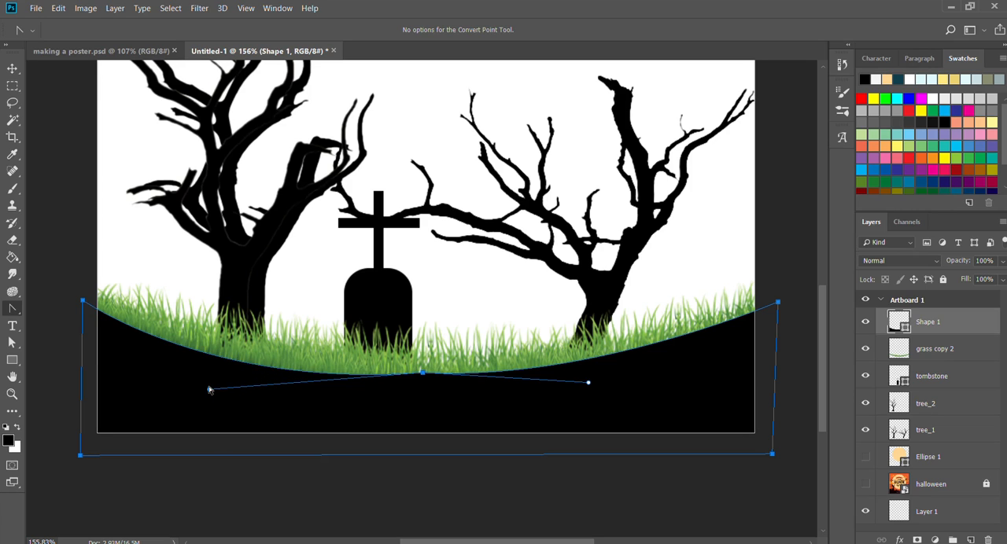
{"action": "left_click_drag", "start_coordinate": [587, 383], "coordinate": [589, 405]}
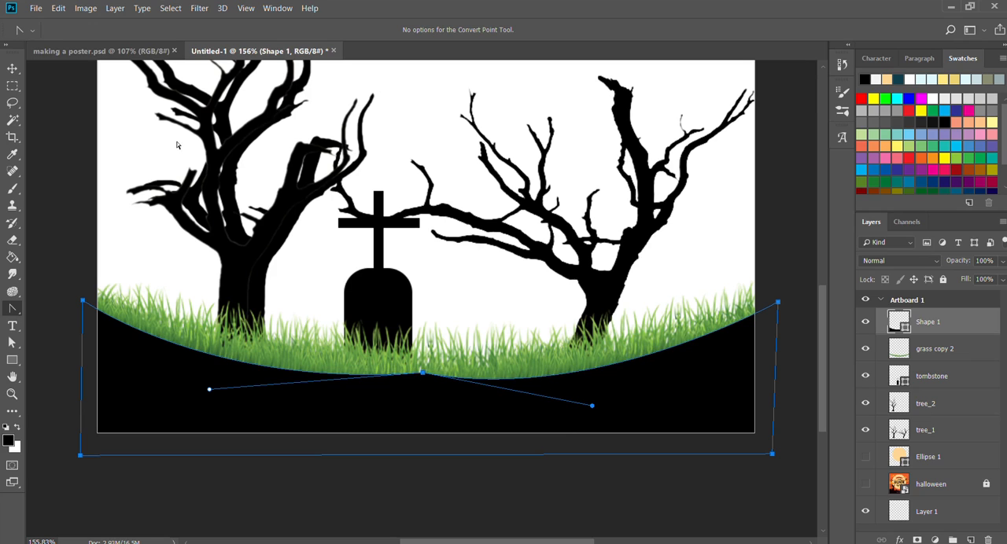
{"action": "left_click", "coordinate": [11, 68]}
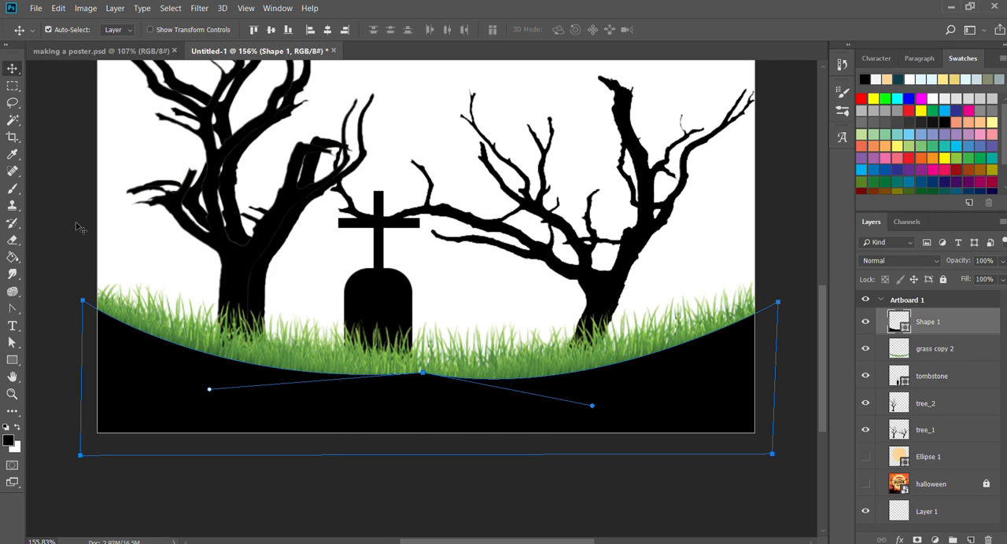
{"action": "left_click", "coordinate": [66, 193]}
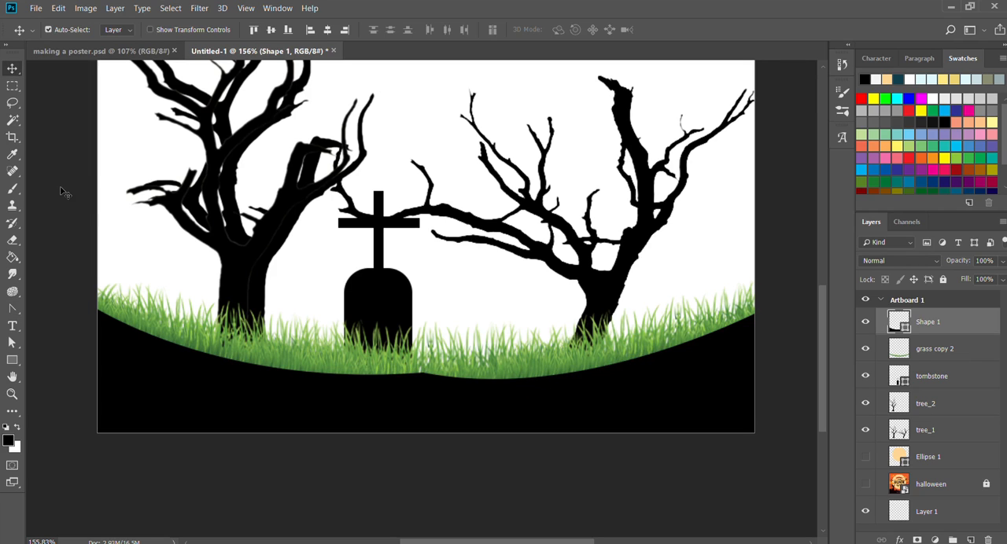
Load the grass copy 2 layer's pixels as a selection and paint the grass black with the 600 px brush.
{"action": "left_click", "coordinate": [597, 358]}
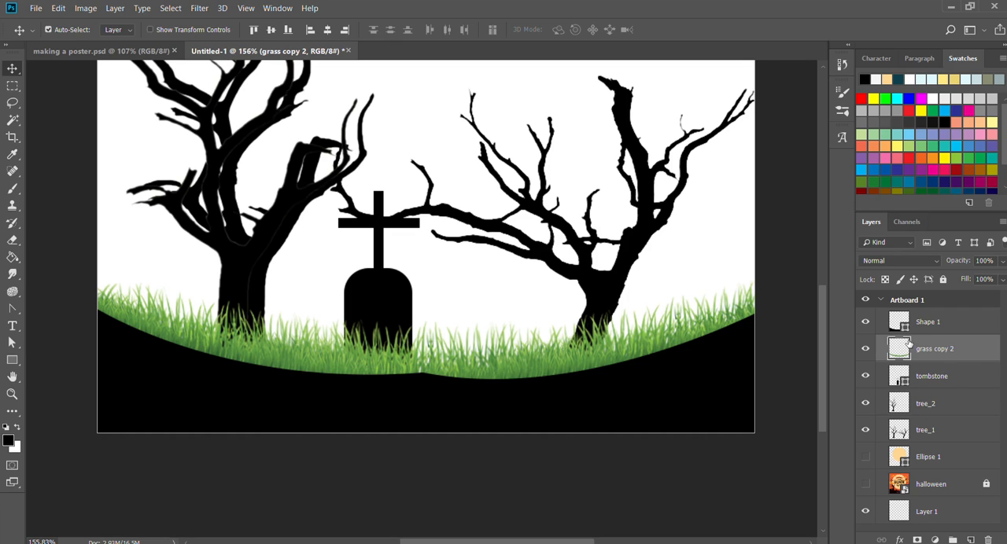
{"action": "key", "text": "ctrl"}
{"action": "left_click", "coordinate": [899, 348], "text": "ctrl"}
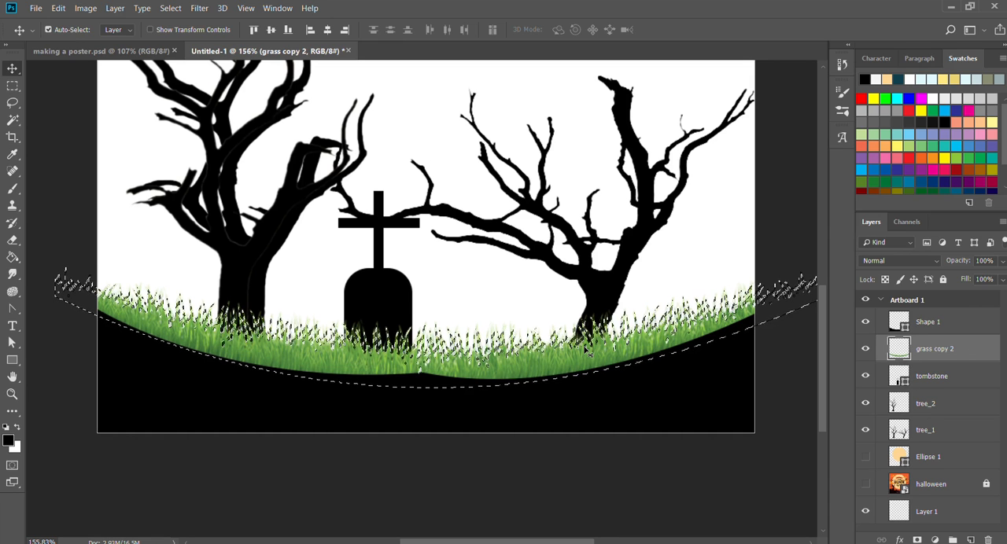
{"action": "key", "text": "b"}
{"action": "key", "text": "space"}
{"action": "mouse_move", "coordinate": [562, 357]}
{"action": "left_mouse_down"}
{"action": "mouse_move", "coordinate": [512, 352]}
{"action": "mouse_move", "coordinate": [536, 353]}
{"action": "left_mouse_up"}
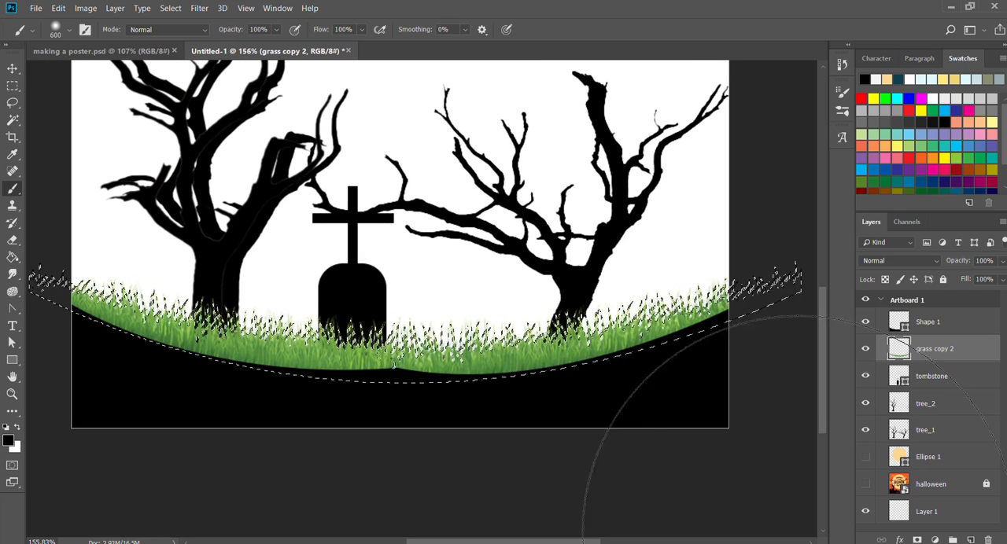
{"action": "mouse_move", "coordinate": [799, 528]}
{"action": "left_mouse_down"}
{"action": "mouse_move", "coordinate": [854, 494]}
{"action": "mouse_move", "coordinate": [698, 542]}
{"action": "mouse_move", "coordinate": [391, 513]}
{"action": "mouse_move", "coordinate": [410, 527]}
{"action": "mouse_move", "coordinate": [516, 541]}
{"action": "mouse_move", "coordinate": [844, 543]}
{"action": "left_mouse_up"}
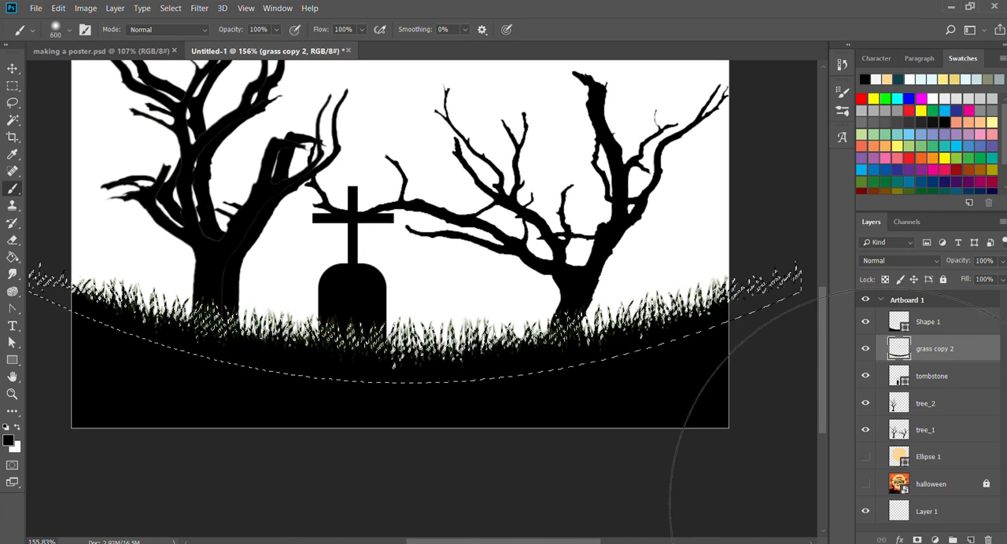
{"action": "key", "text": "v"}
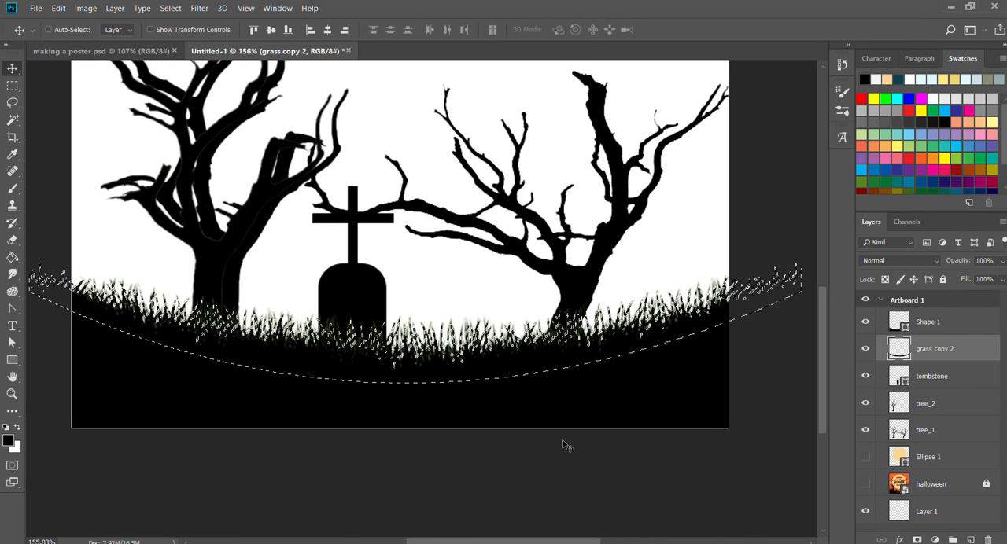
{"action": "key", "text": "ctrl+d"}
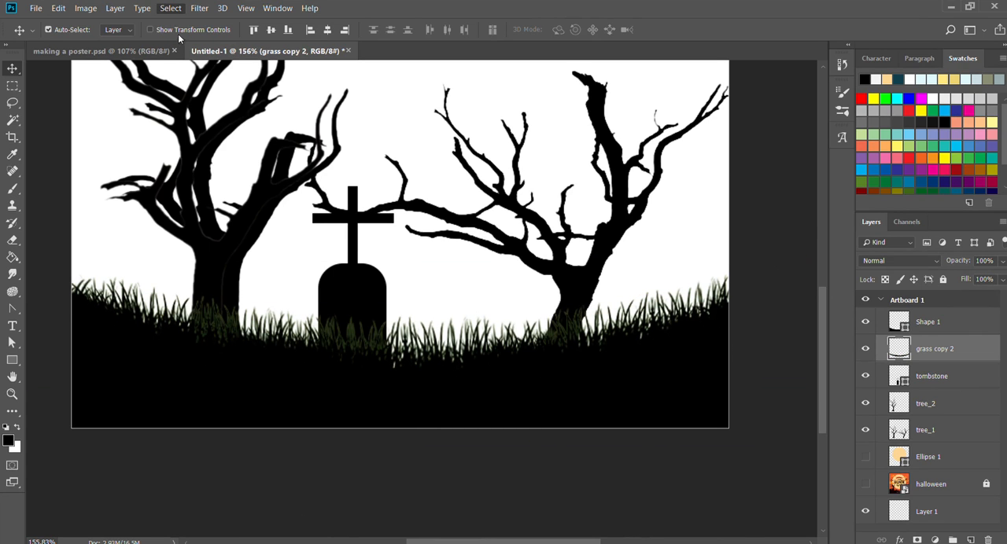
Restore the grass selection and paint more black over the greenish blades around the tombstone's base.
{"action": "left_click_drag", "start_coordinate": [497, 336], "coordinate": [463, 328]}
{"action": "key", "text": "ctrl+z"}
{"action": "key", "text": "z"}
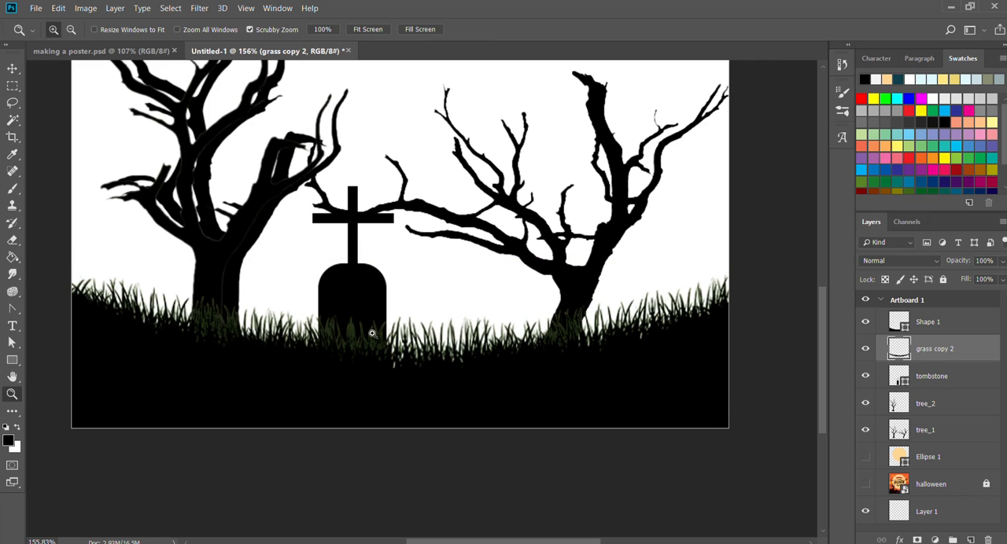
{"action": "left_click_drag", "start_coordinate": [372, 334], "coordinate": [470, 333]}
{"action": "left_click_drag", "start_coordinate": [263, 333], "coordinate": [287, 334]}
{"action": "left_click_drag", "start_coordinate": [427, 403], "coordinate": [352, 402]}
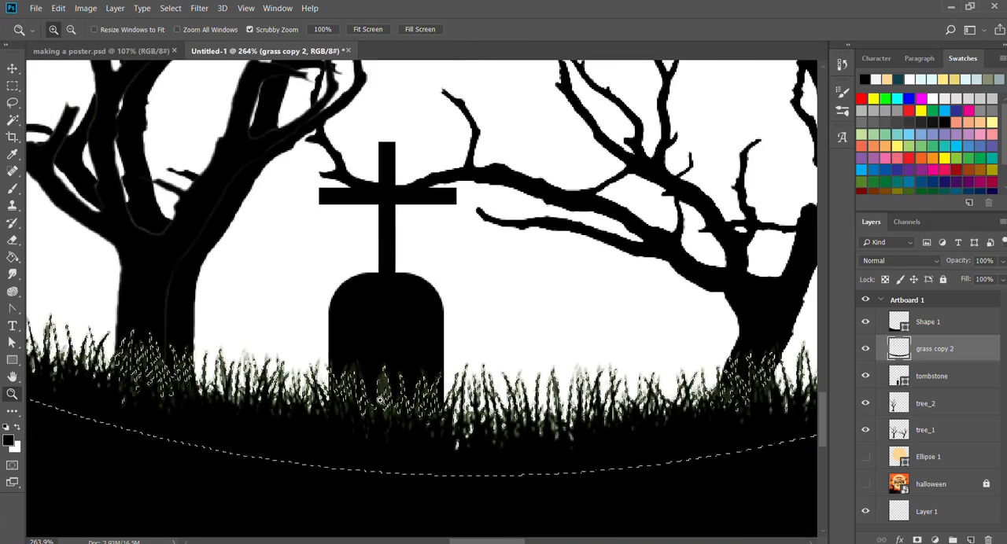
{"action": "left_click_drag", "start_coordinate": [452, 445], "coordinate": [505, 402]}
{"action": "left_click_drag", "start_coordinate": [423, 350], "coordinate": [469, 351]}
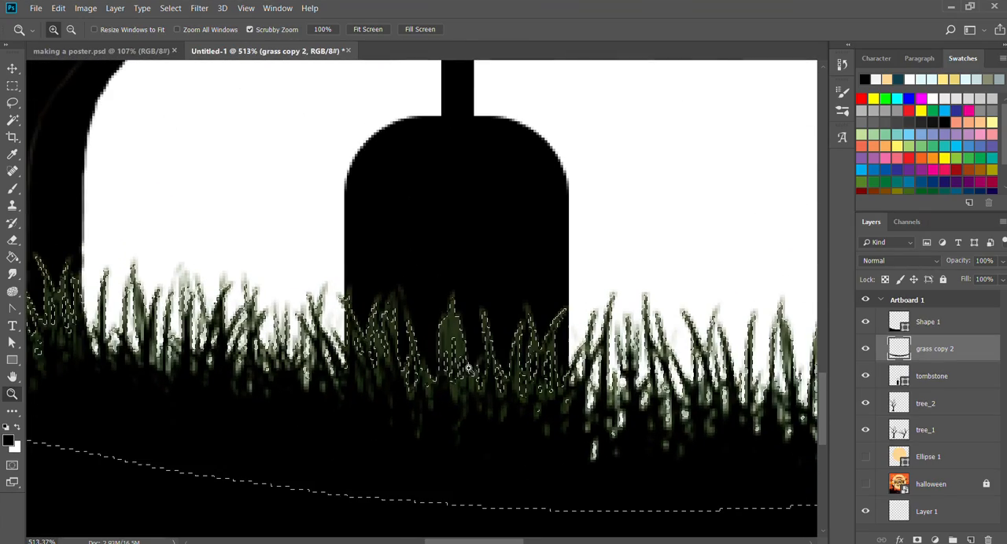
{"action": "key", "text": "b"}
{"action": "left_click", "coordinate": [449, 393]}
{"action": "left_click", "coordinate": [448, 393]}
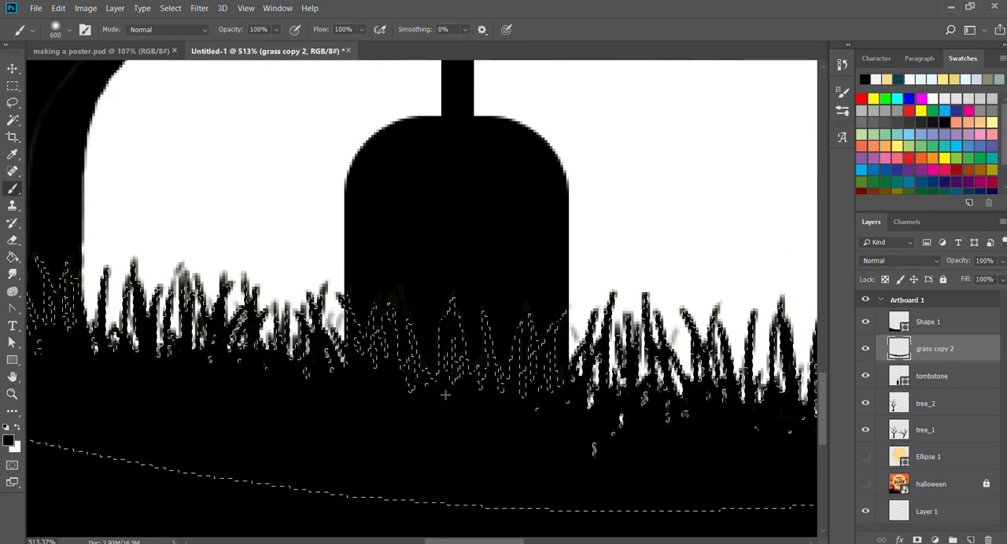
{"action": "left_click", "coordinate": [449, 393]}
Paint the remaining grass out to both ends of the artboard solid black and clear the selection.
{"action": "key", "text": "z"}
{"action": "left_click_drag", "start_coordinate": [490, 388], "coordinate": [438, 386]}
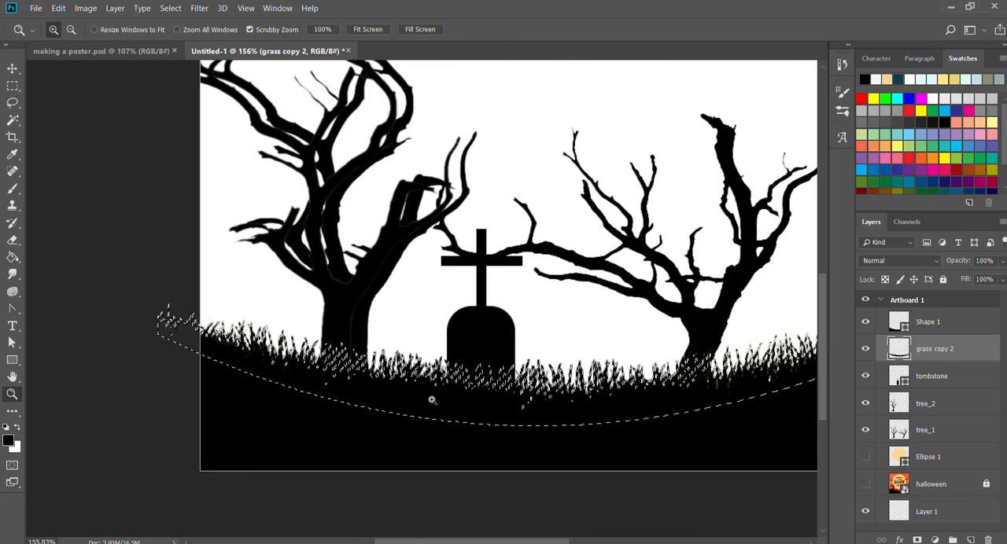
{"action": "key", "text": "b"}
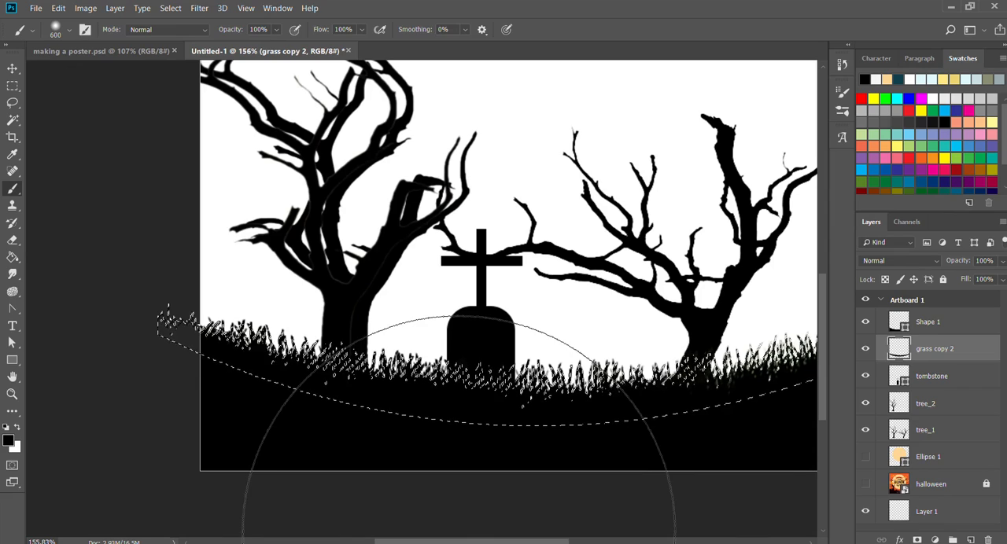
{"action": "key", "text": "ctrl+d"}
{"action": "left_click_drag", "start_coordinate": [492, 384], "coordinate": [344, 399]}
{"action": "key", "text": "ctrl+z"}
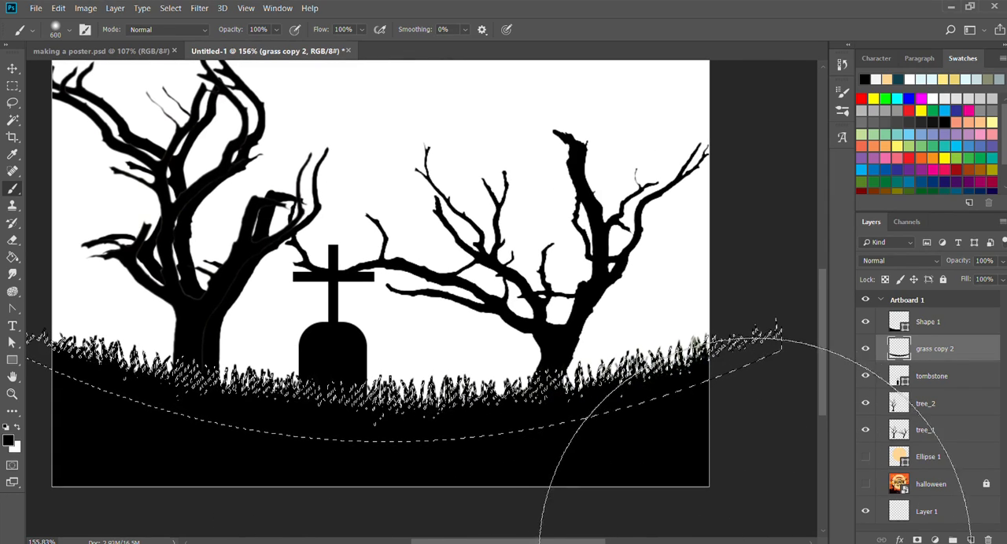
{"action": "key", "text": "ctrl+d"}
Examine the blackened grass blades beside the tombstone up close, with the grass layer's pixels loaded as a selection.
{"action": "key", "text": "z"}
{"action": "left_click_drag", "start_coordinate": [420, 393], "coordinate": [483, 398]}
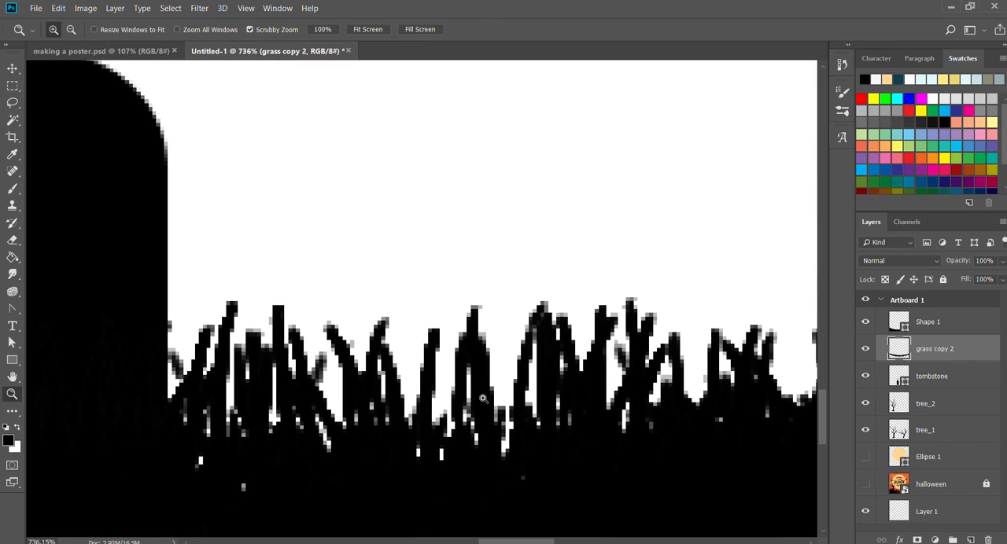
{"action": "key", "text": "v"}
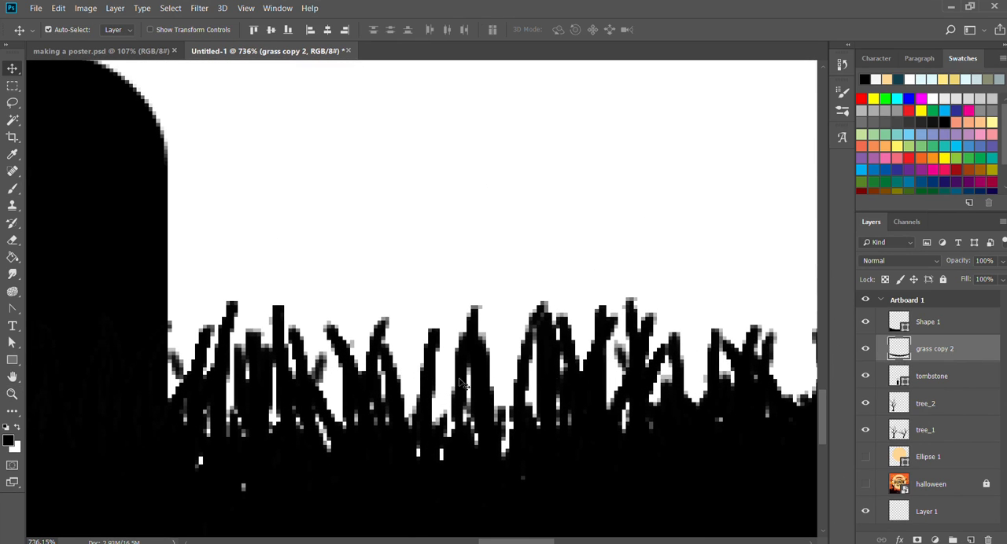
{"action": "left_click", "coordinate": [902, 348], "text": "ctrl"}
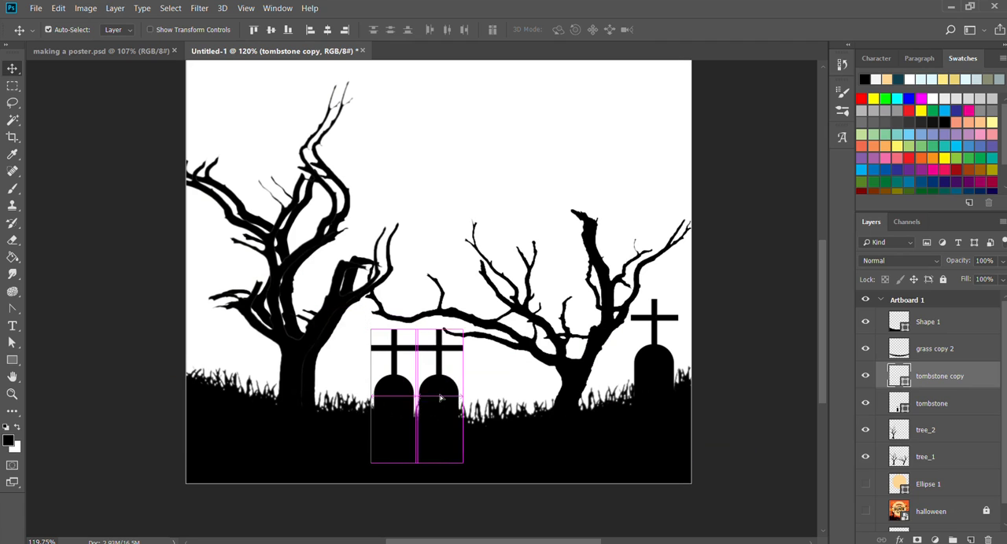
{"action": "left_click_drag", "start_coordinate": [439, 398], "coordinate": [481, 363]}
{"action": "left_click_drag", "start_coordinate": [471, 362], "coordinate": [564, 381]}
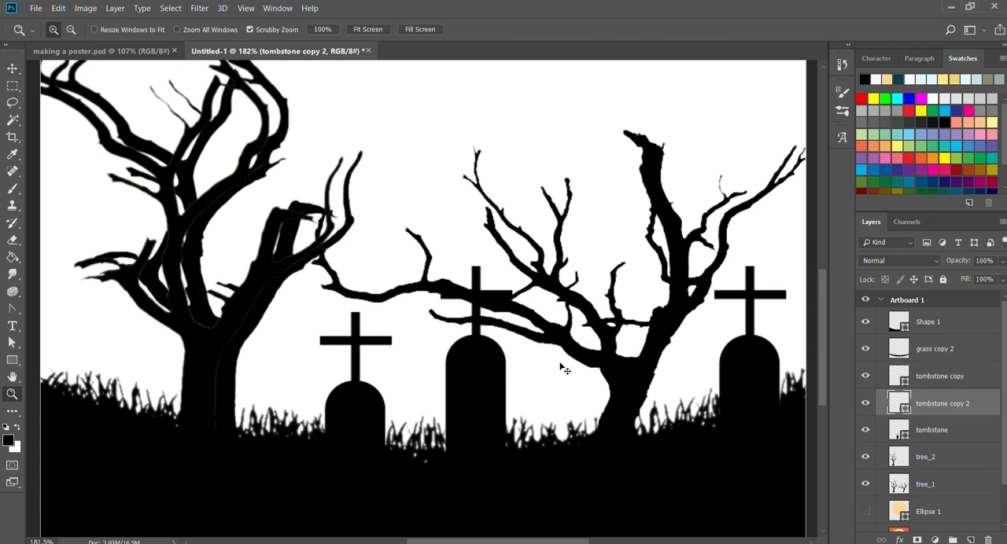
Shrink and tilt the middle tombstone copy, and put the original tombstone beside the left tree into Free Transform.
{"action": "key", "text": "ctrl+t"}
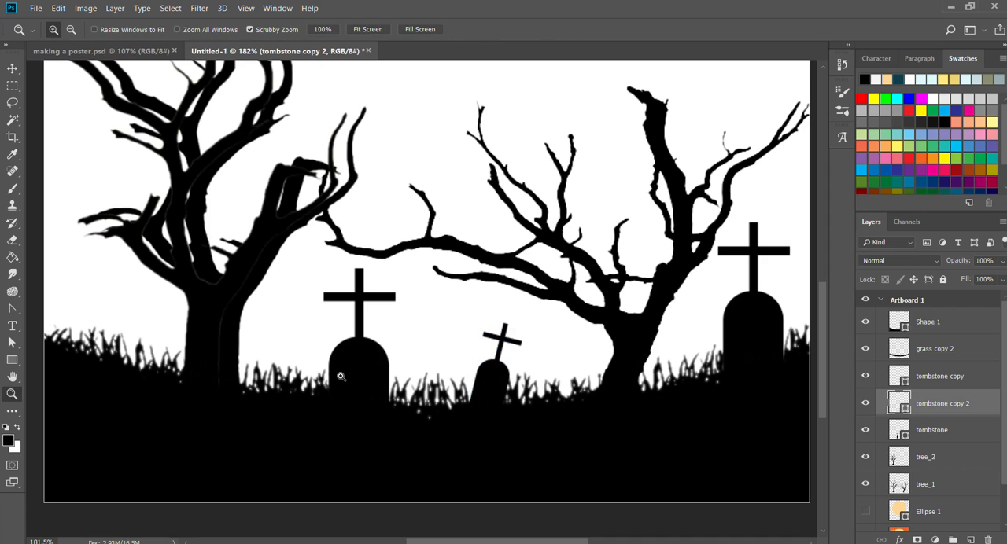
{"action": "left_click", "coordinate": [346, 365]}
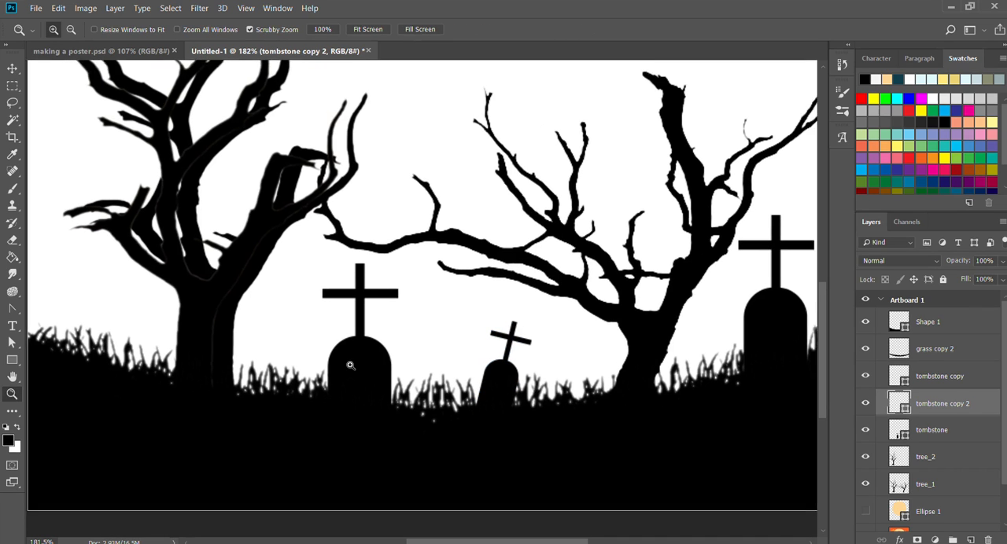
{"action": "key", "text": "v"}
{"action": "left_click_drag", "start_coordinate": [364, 366], "coordinate": [328, 335]}
{"action": "key", "text": "ctrl+t"}
{"action": "left_click_drag", "start_coordinate": [585, 445], "coordinate": [568, 445]}
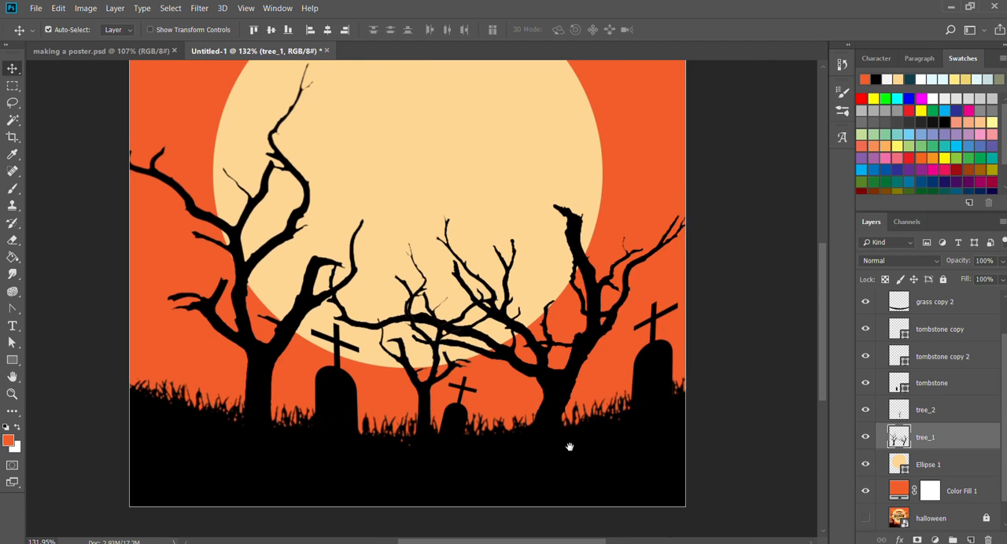
{"action": "left_click_drag", "start_coordinate": [550, 375], "coordinate": [568, 352]}
{"action": "key", "text": "ctrl+z"}
{"action": "left_click", "coordinate": [693, 327]}
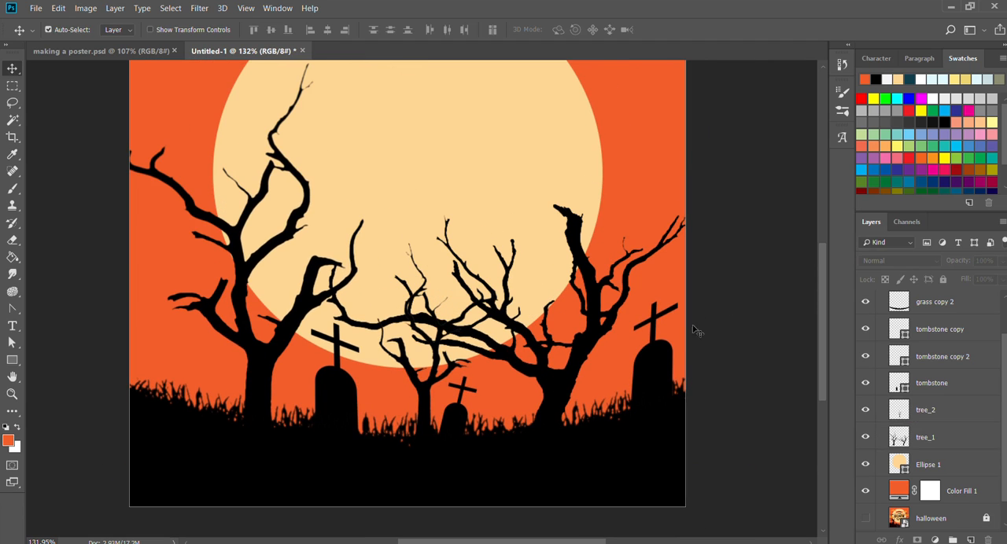
{"action": "left_click_drag", "start_coordinate": [549, 396], "coordinate": [582, 344]}
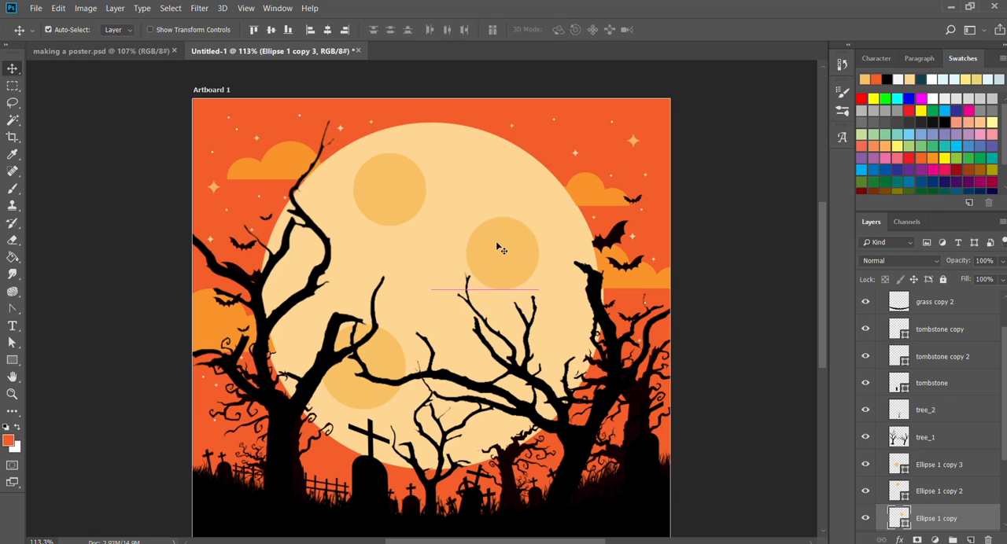
Scale the moon's right-hand crater circle down to about three-quarters of its size and deselect it.
{"action": "left_click", "coordinate": [519, 274]}
{"action": "key", "text": "ctrl+t"}
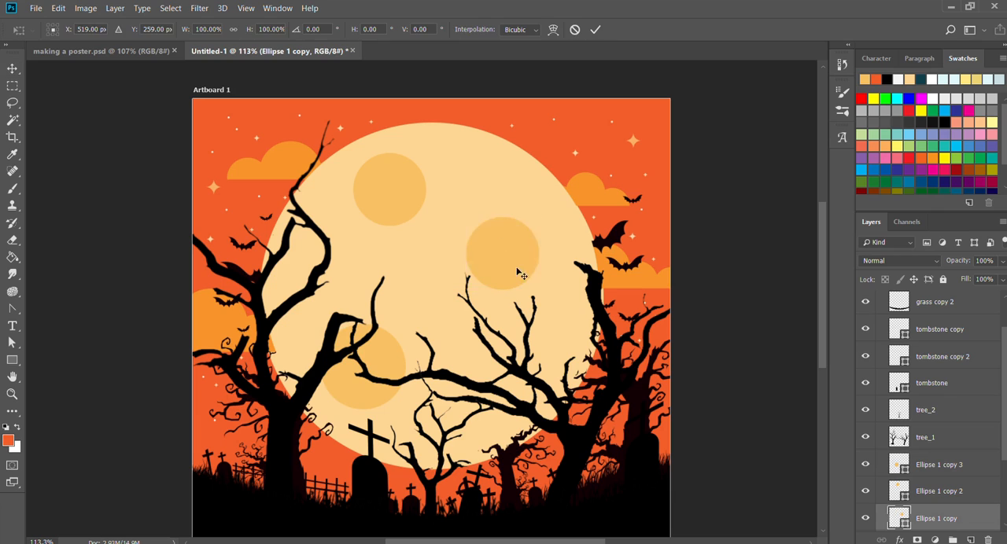
{"action": "left_click_drag", "start_coordinate": [465, 217], "coordinate": [486, 235]}
{"action": "key", "text": "Return"}
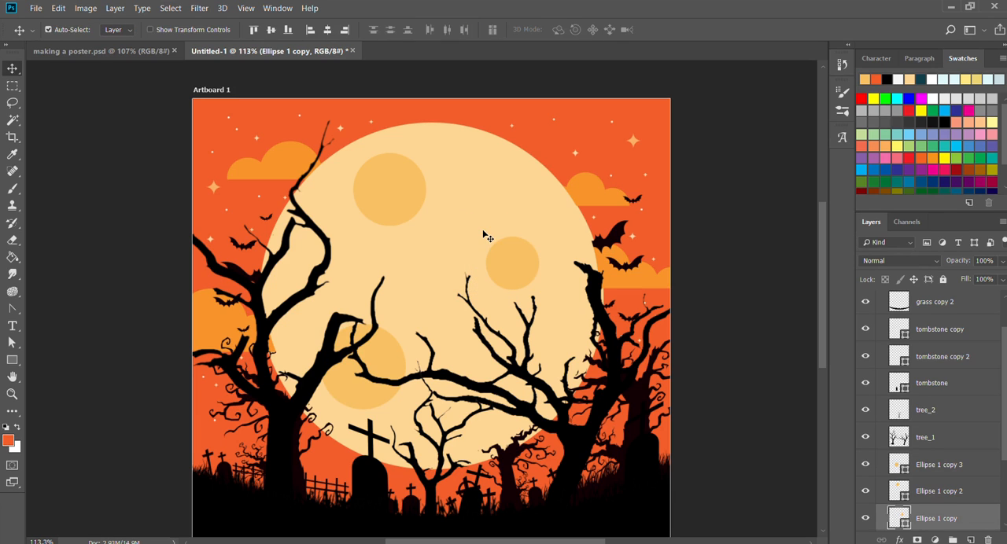
{"action": "left_click", "coordinate": [716, 312]}
Fit the artboard in view, hide the halloween reference layer and show the orange Color Fill 1 background.
{"action": "key", "text": "ctrl+0"}
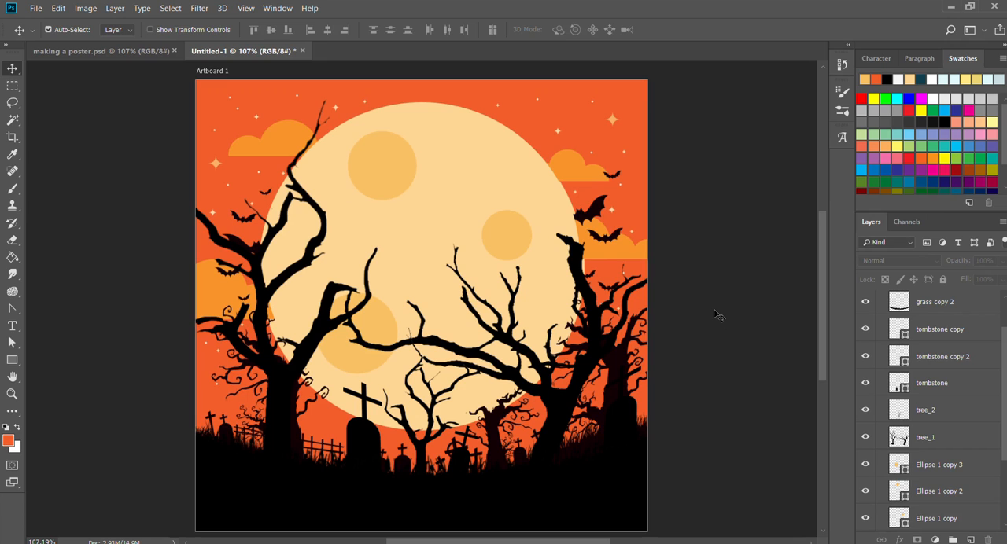
{"action": "scroll", "coordinate": [955, 393], "scroll_direction": "down", "scroll_amount": 3}
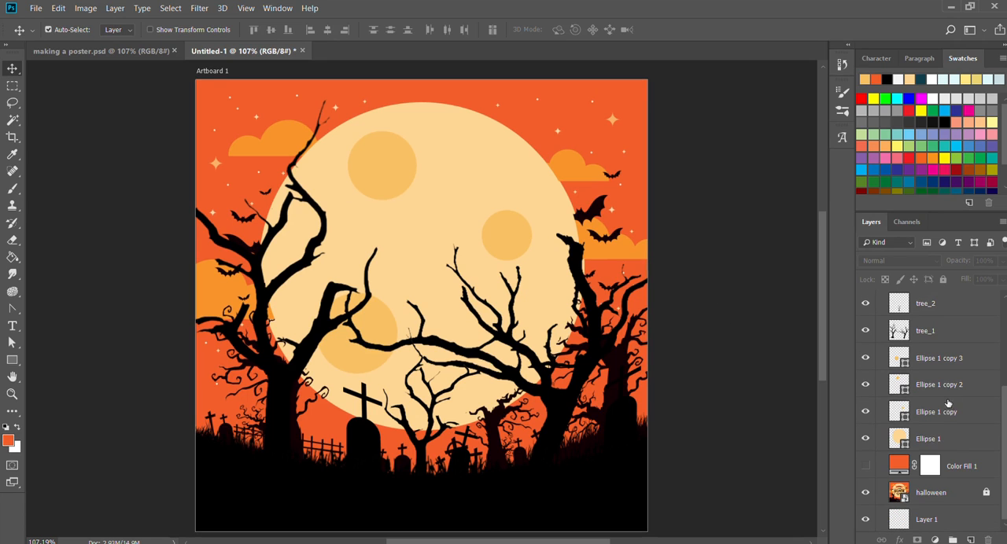
{"action": "left_click", "coordinate": [866, 489]}
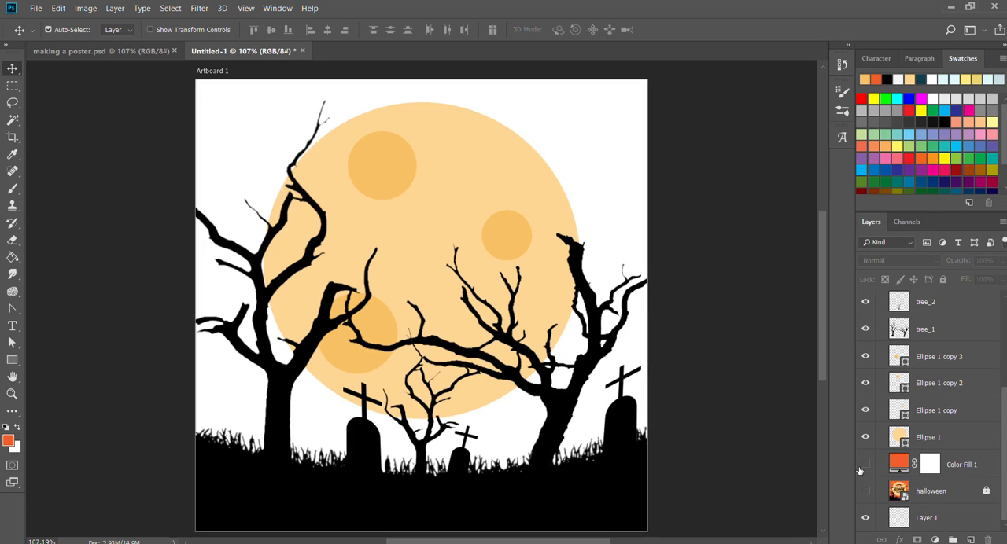
{"action": "left_click", "coordinate": [865, 465]}
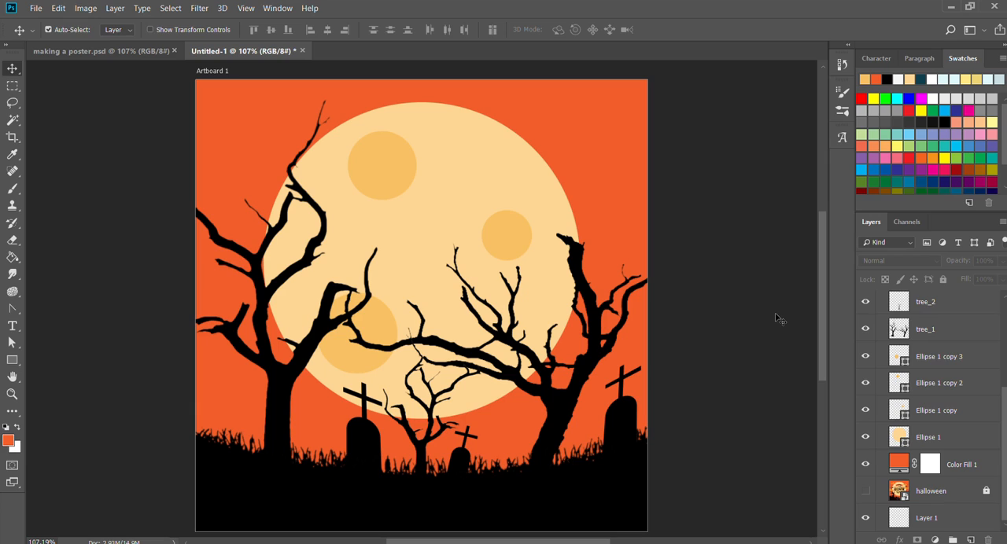